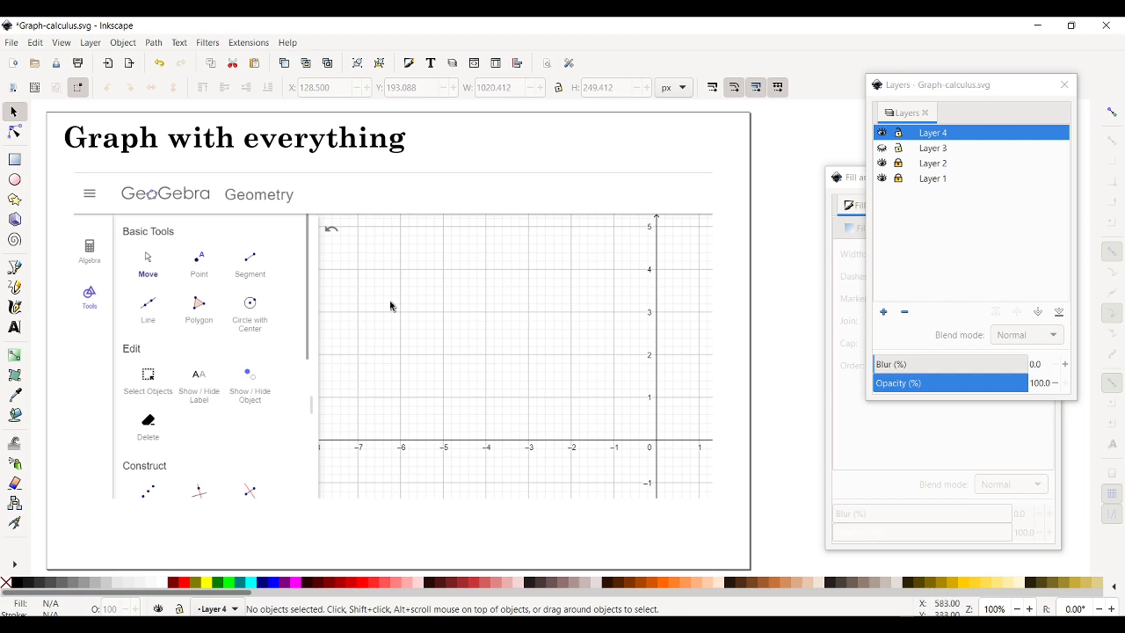
left_click(249, 43)
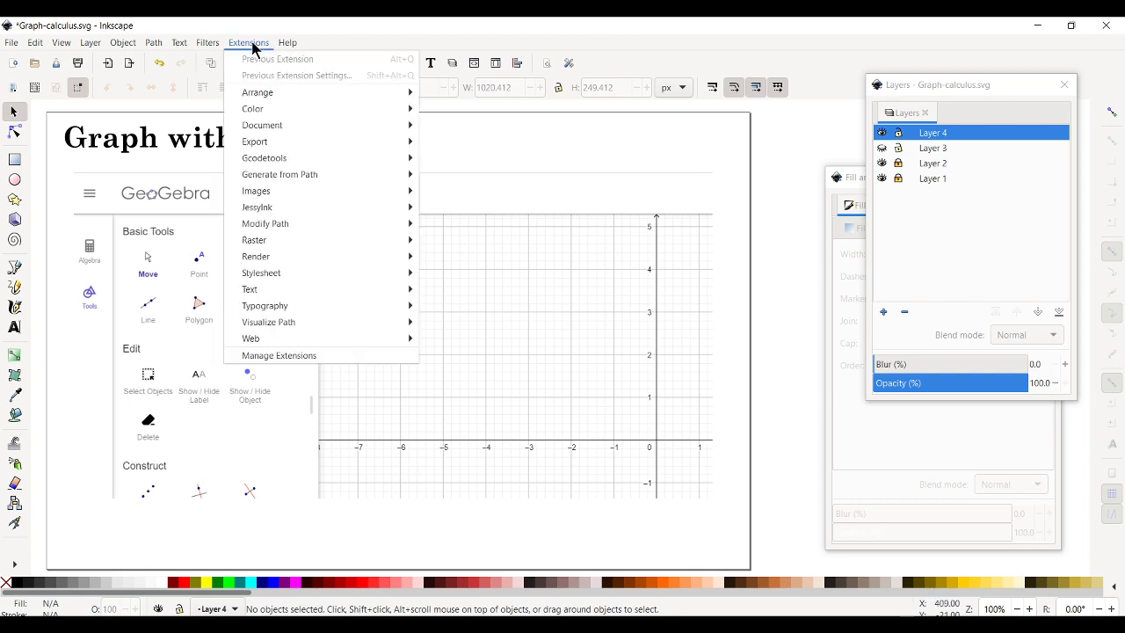
mouse_move(278, 258)
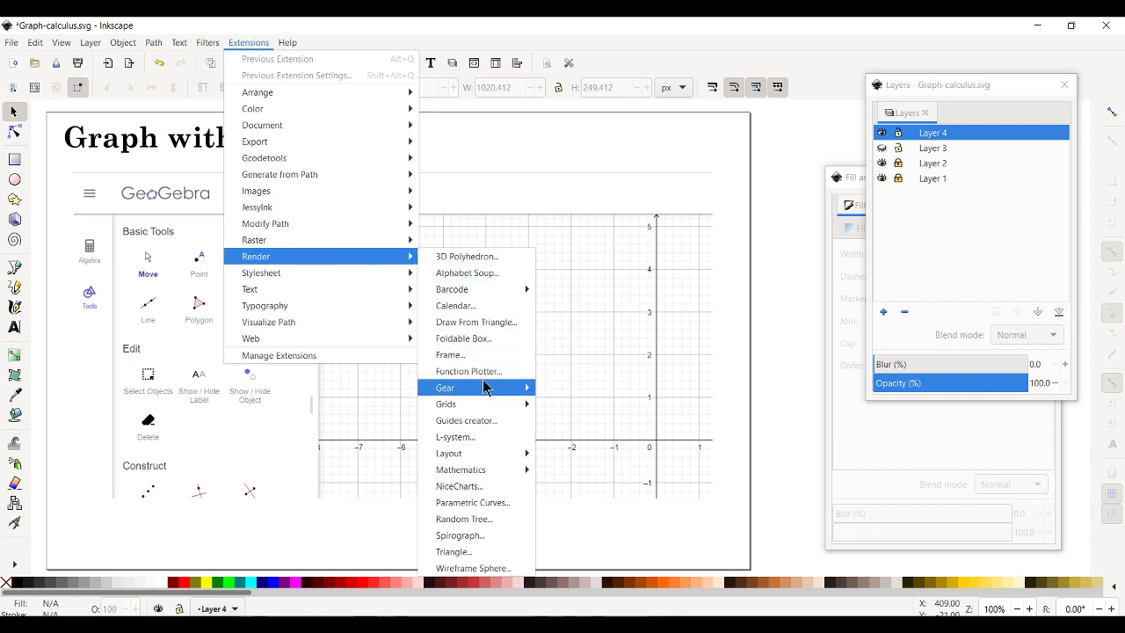
mouse_move(483, 406)
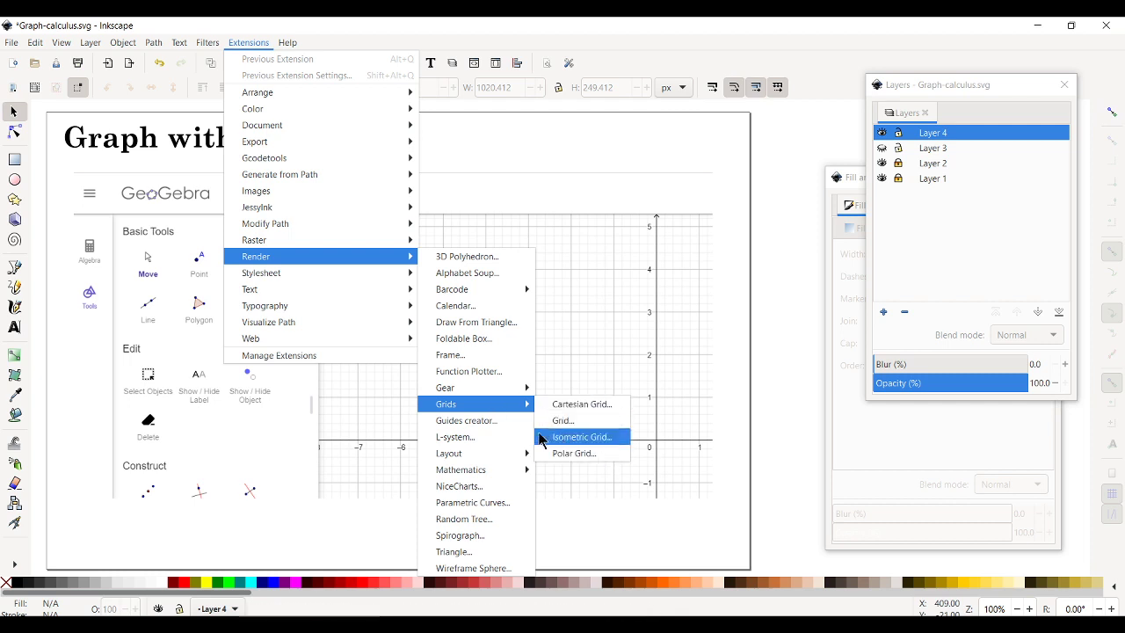
left_click(539, 203)
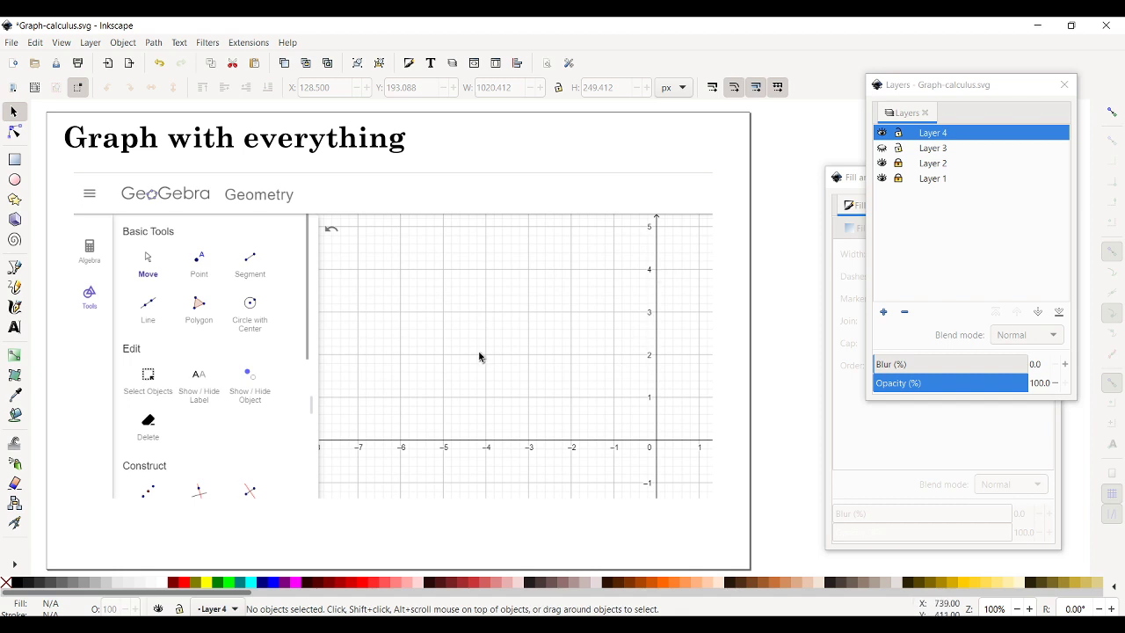
- Hide Layer 2, and show Layer 3 briefly to preview its sample graph before hiding it again
left_click(882, 163)
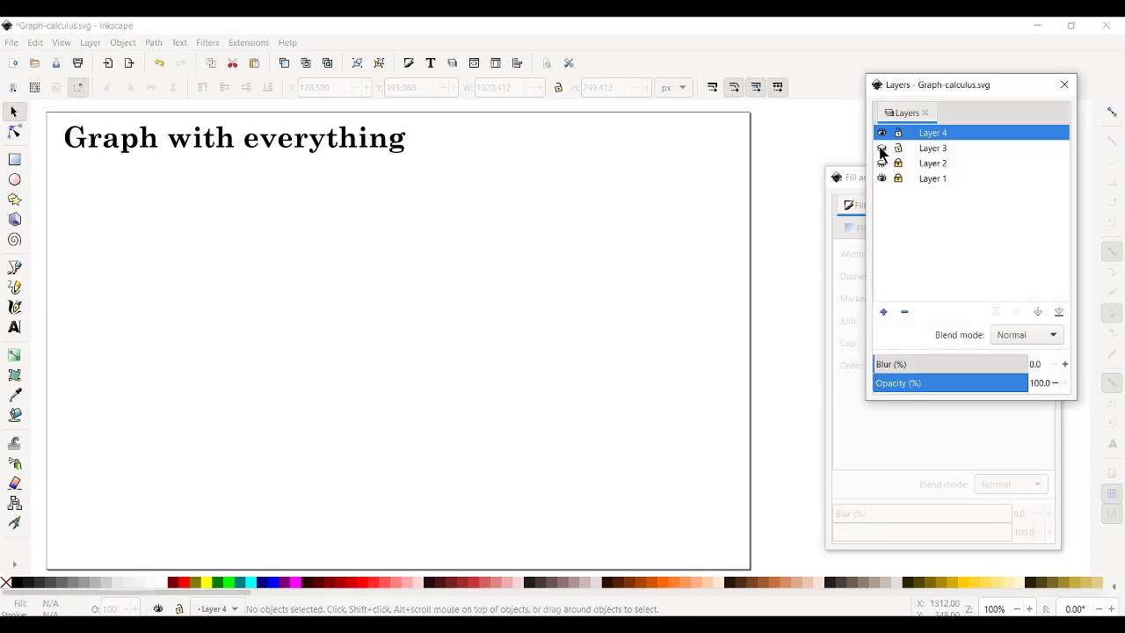
left_click(882, 148)
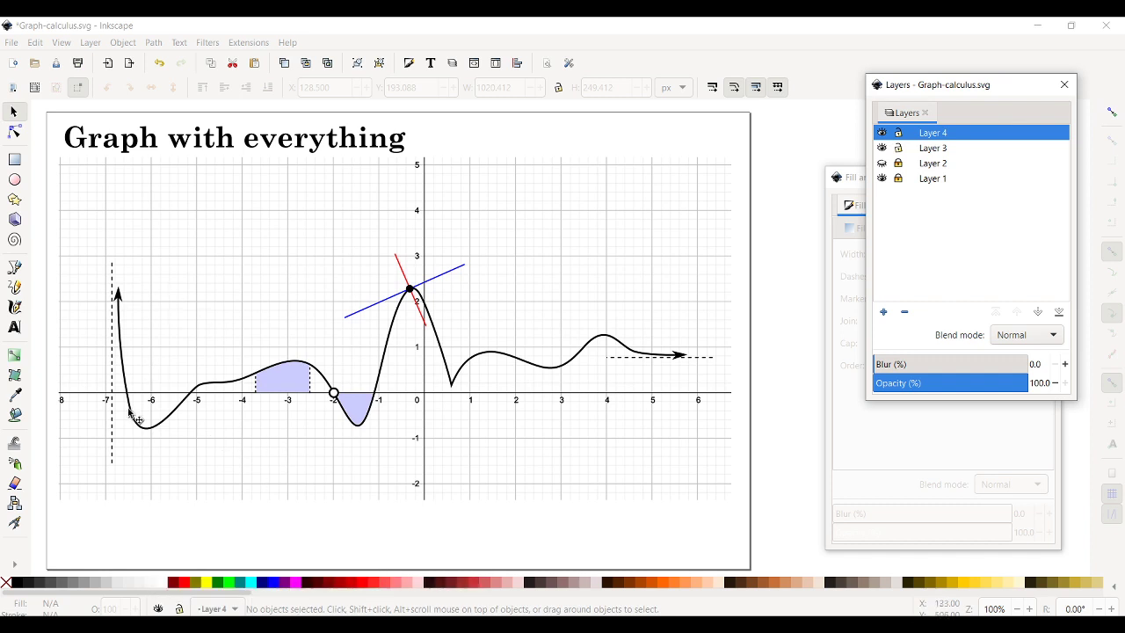
left_click(883, 148)
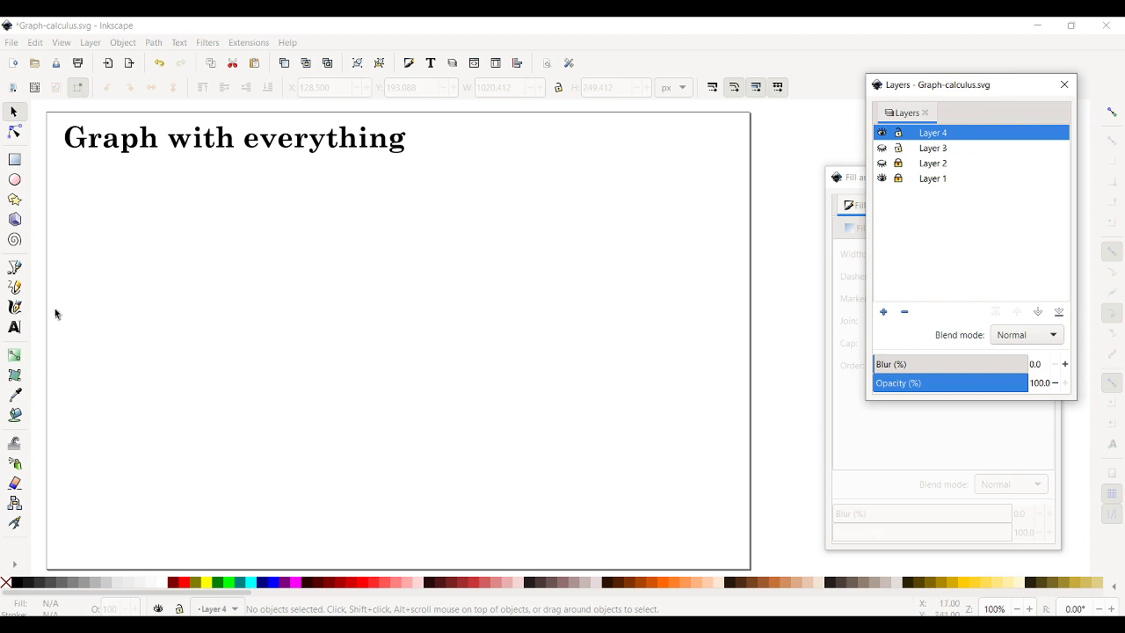
- Draw a Bézier curve on Layer 4 starting with a steep vertical descent, followed by a trough, flat inflection, peak, deep trough and taller peak, ending on the descent
left_click(16, 269)
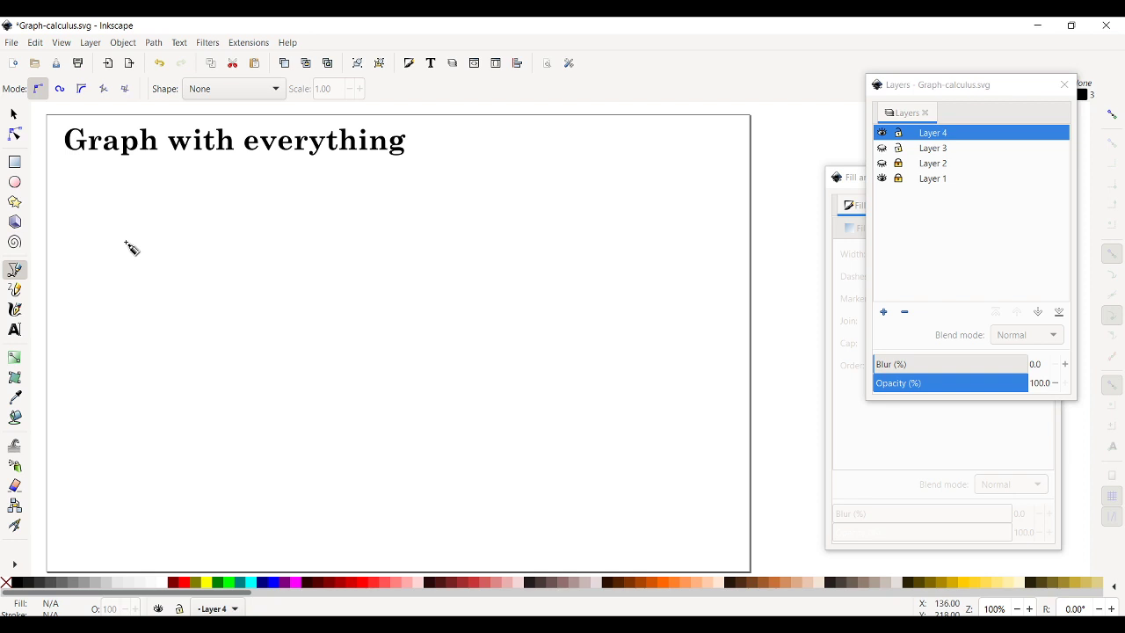
left_click_drag(125, 243, 127, 422)
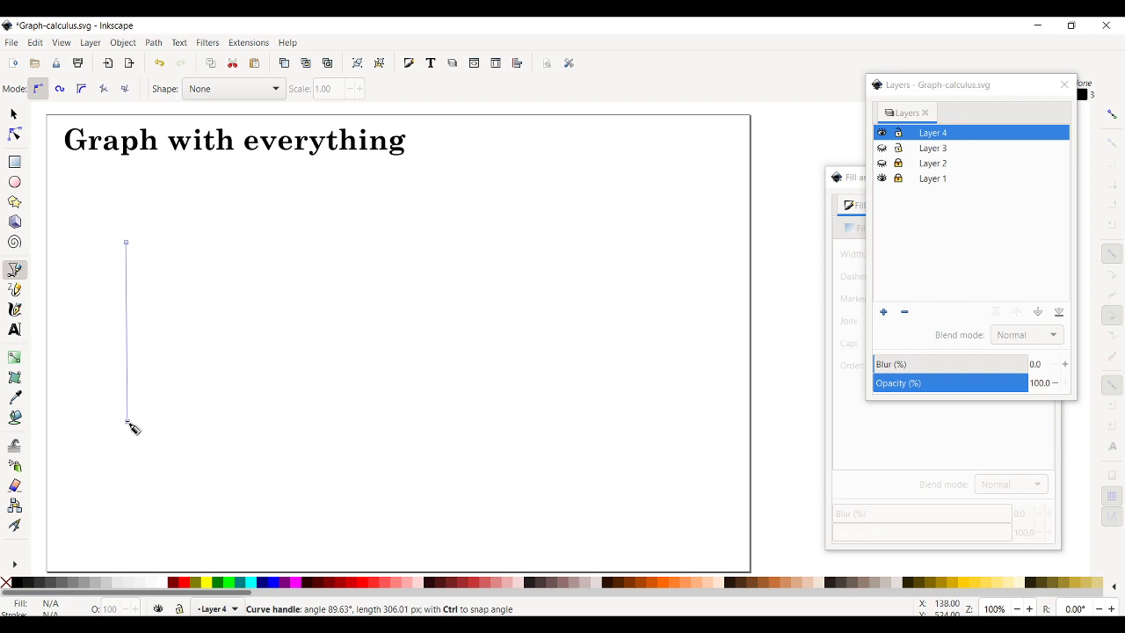
left_click_drag(128, 423, 124, 423)
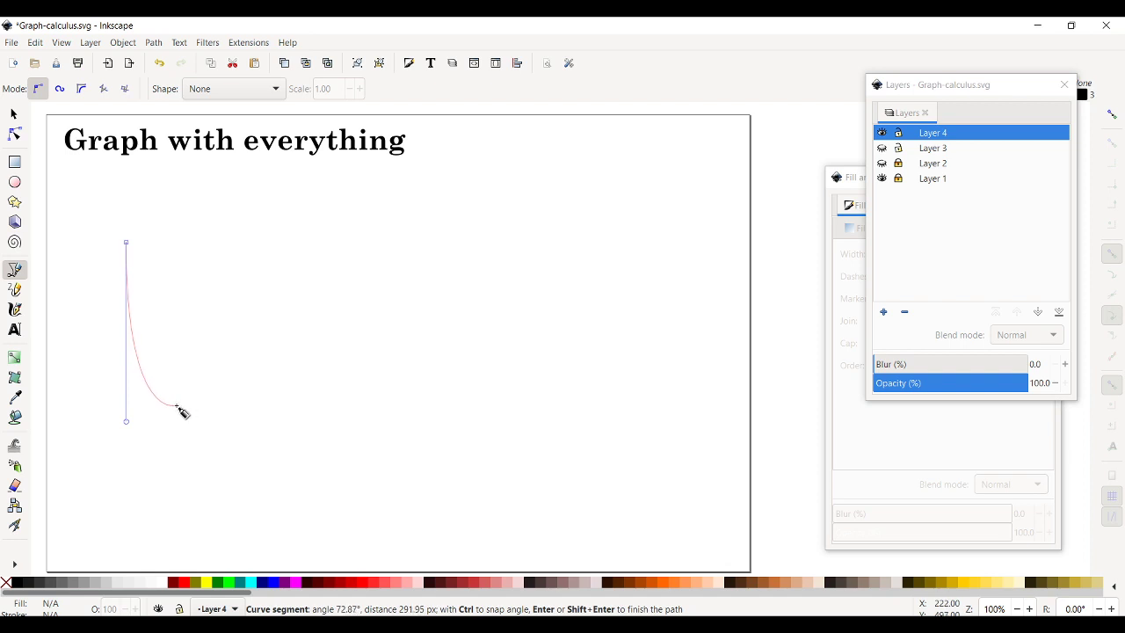
left_click_drag(149, 405, 186, 407)
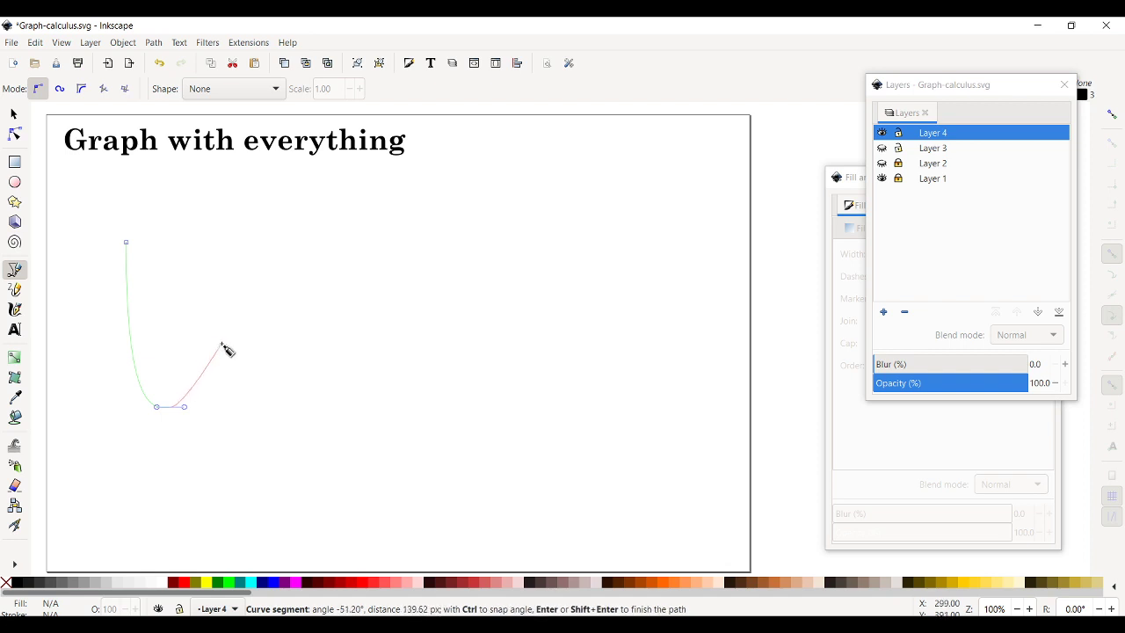
left_click_drag(202, 350, 250, 349)
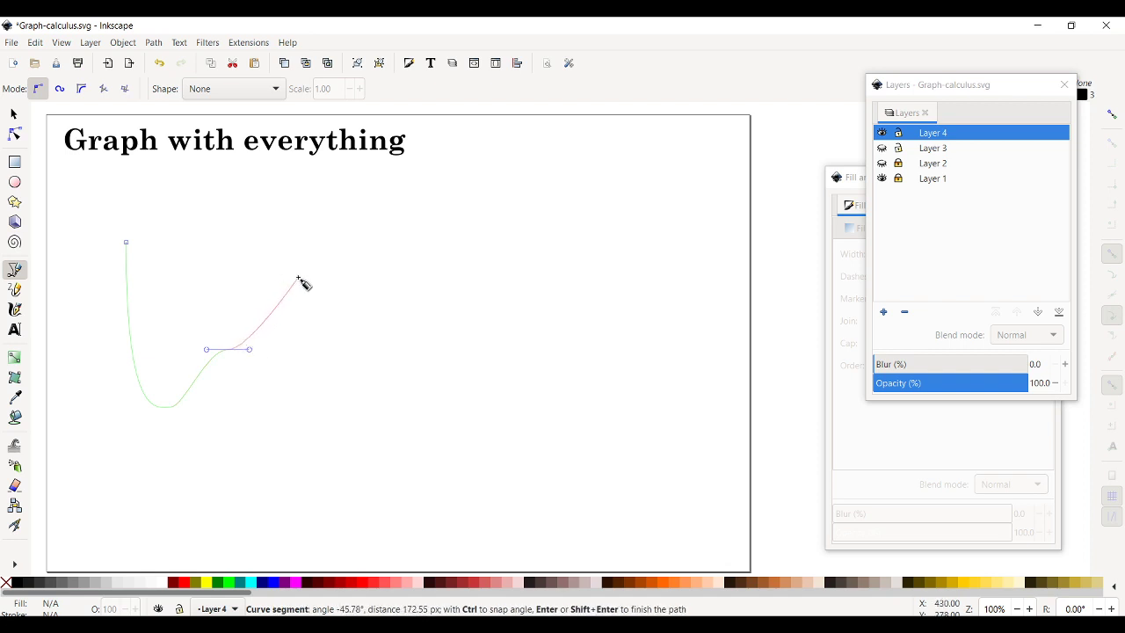
left_click_drag(268, 278, 331, 280)
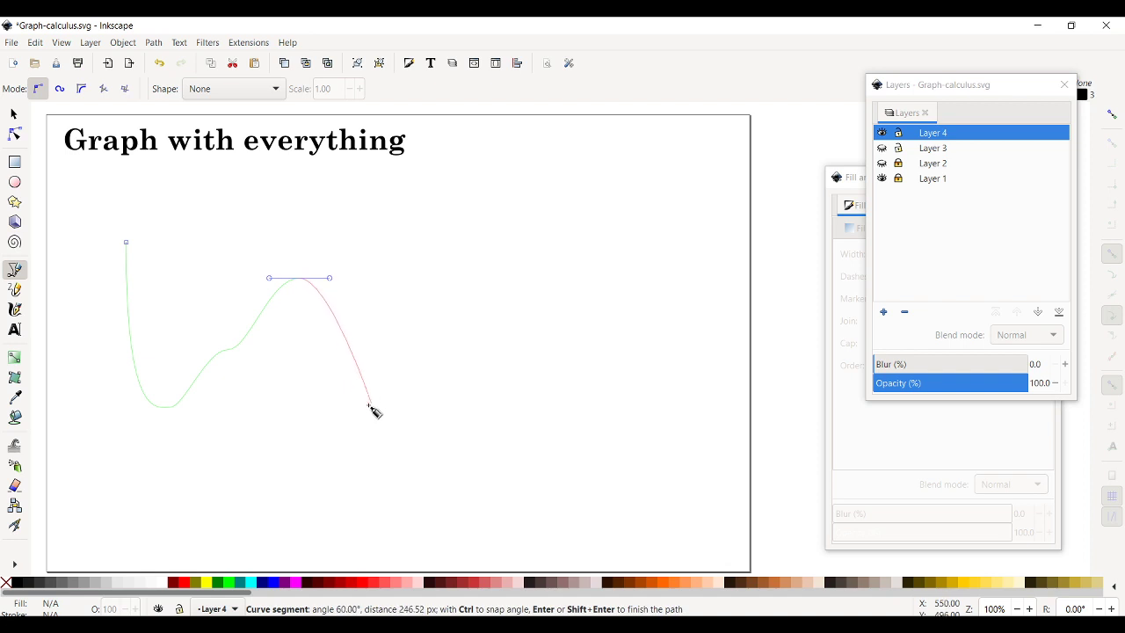
left_click_drag(372, 402, 396, 403)
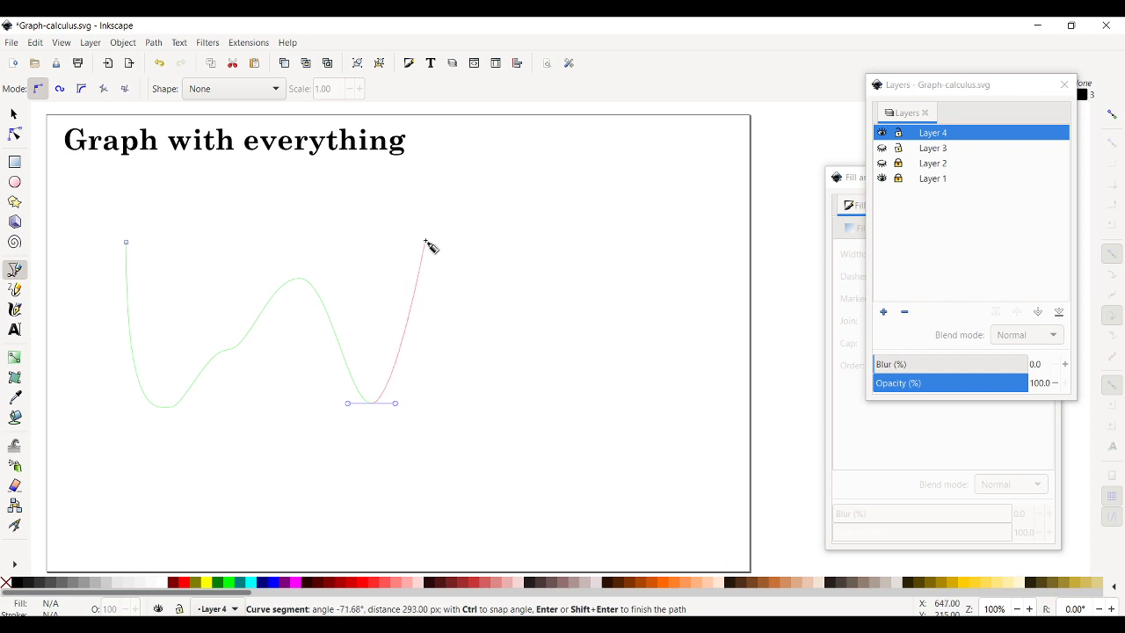
left_click_drag(413, 247, 446, 245)
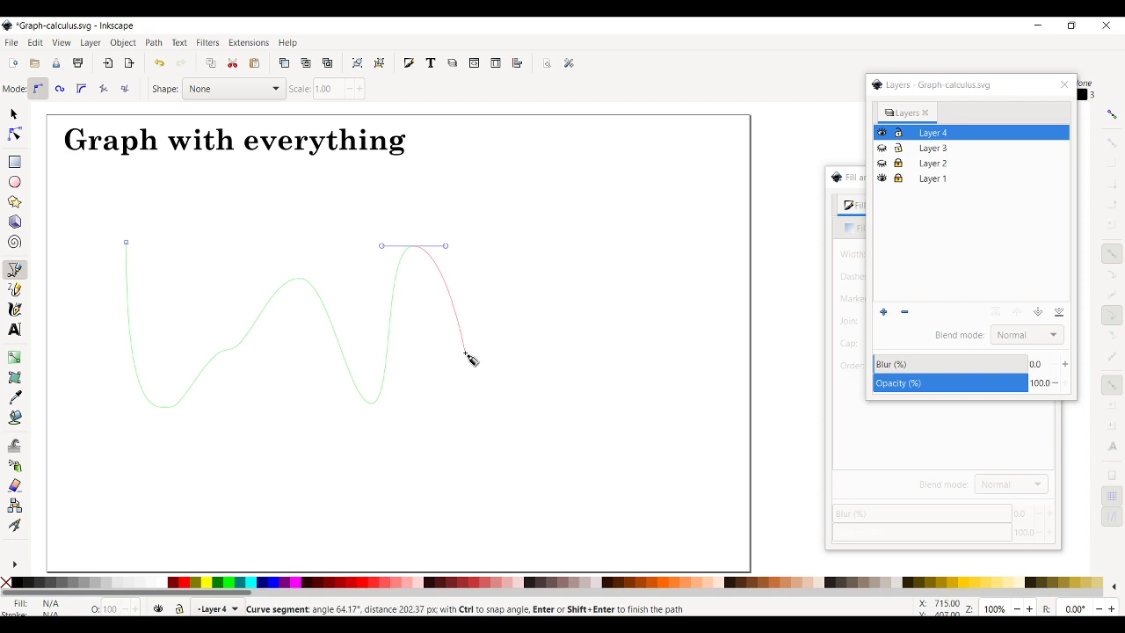
left_click(466, 352)
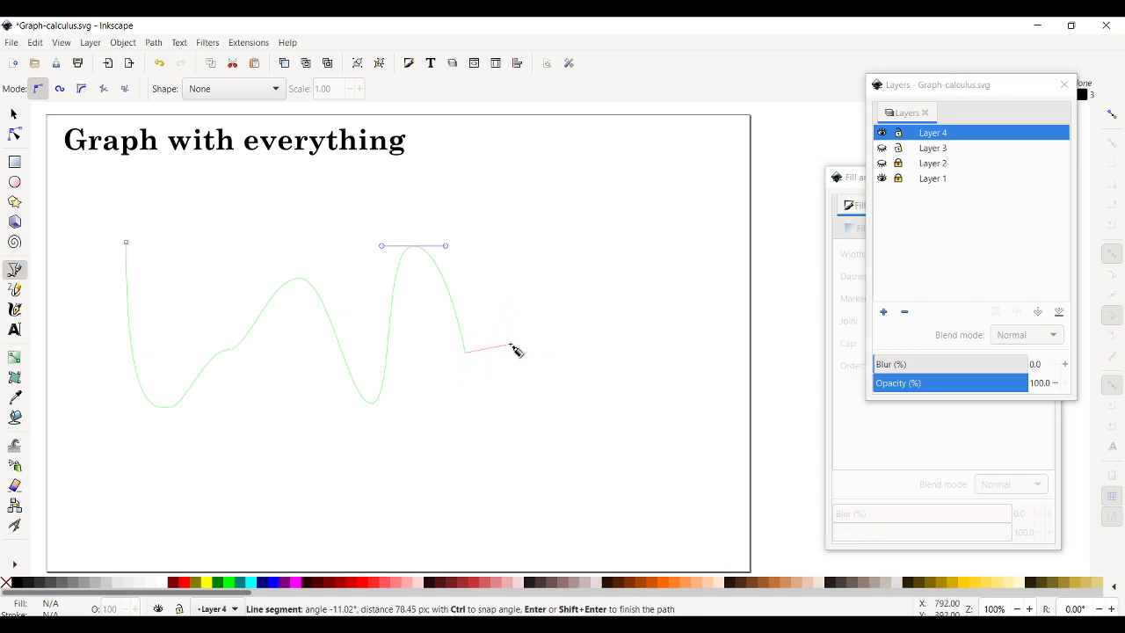
key("Return")
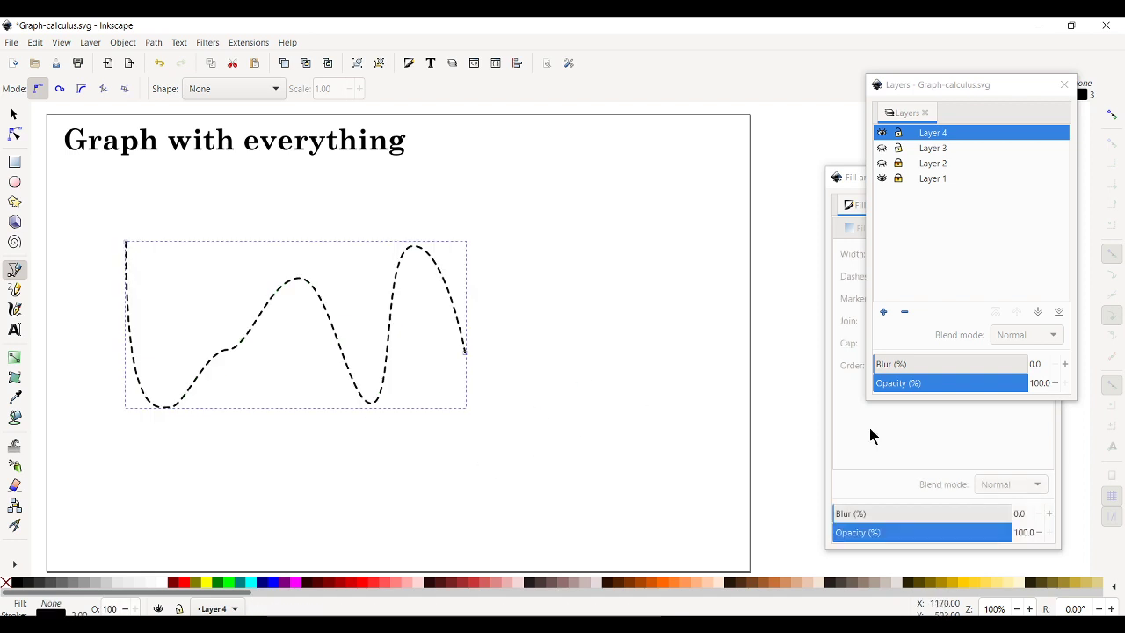
- Change the curve's stroke dash pattern to a solid line
left_click(892, 467)
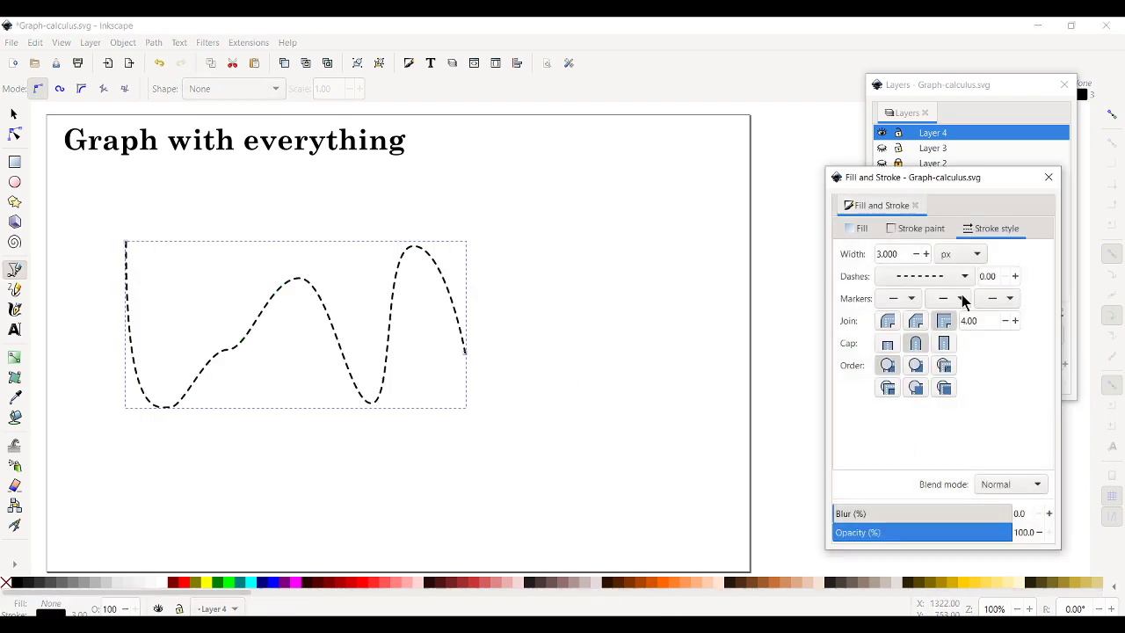
left_click(965, 274)
scroll(921, 125, "up", 1)
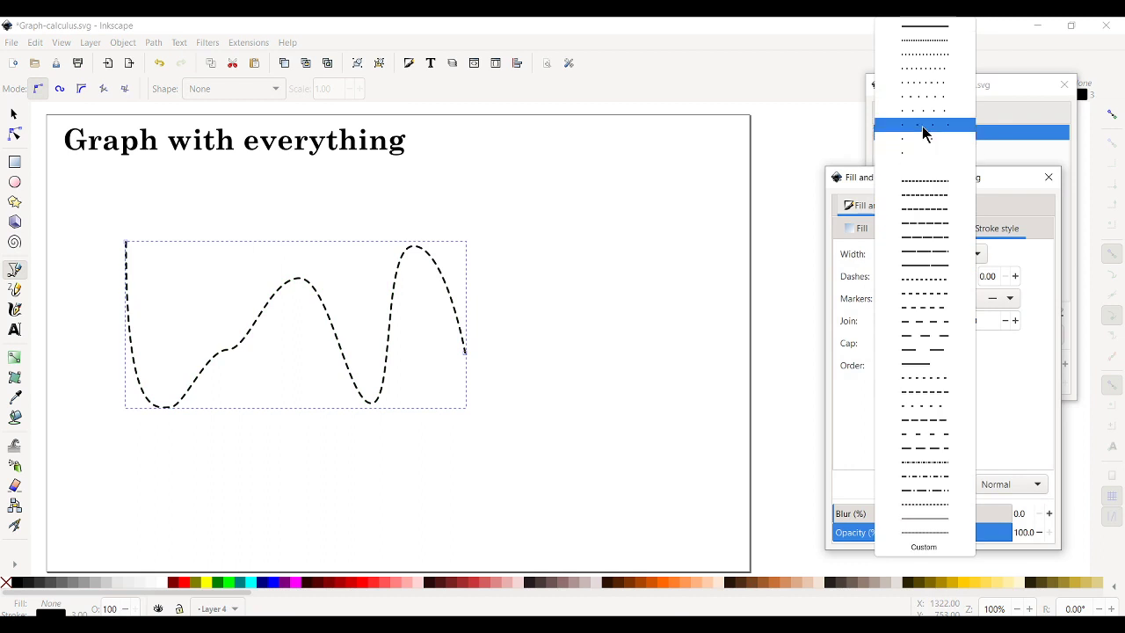
left_click(952, 30)
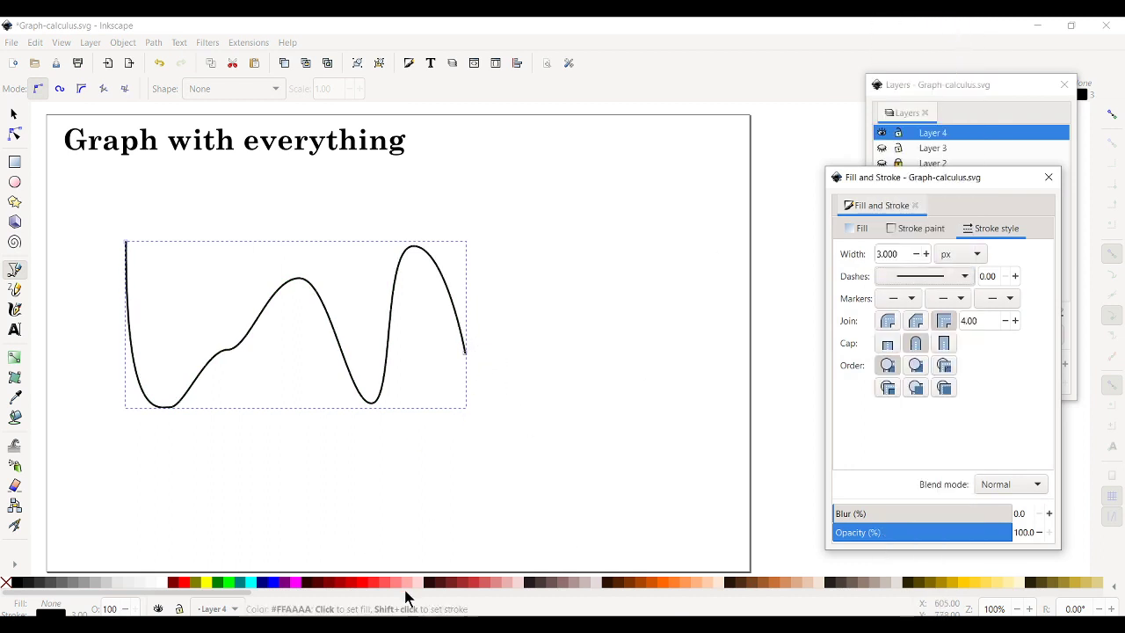
- Extend the curve from its right end with a corner, a peak, a flat inflection, a shallow trough and a nearly horizontal tail reaching the page edge
left_click(13, 276)
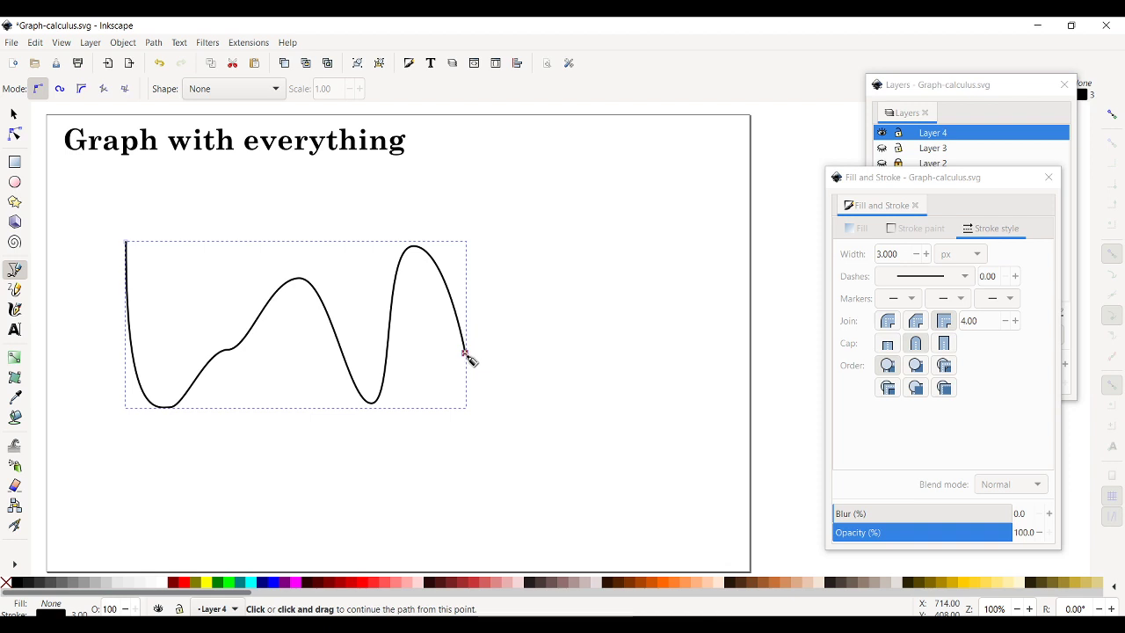
left_click_drag(465, 353, 507, 352)
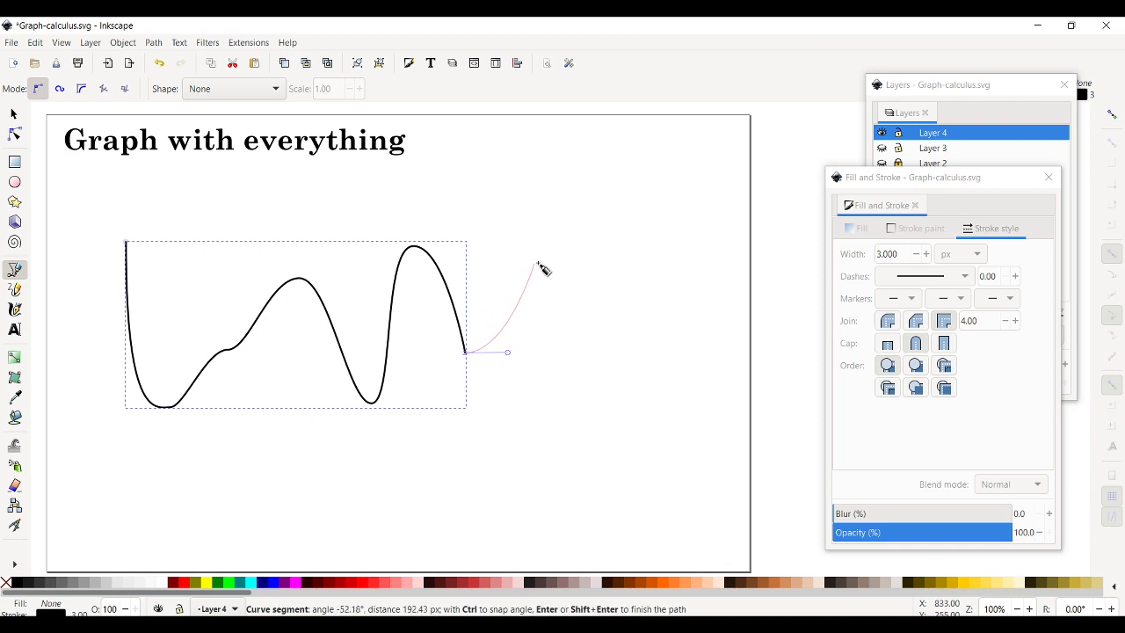
left_click_drag(538, 262, 572, 268)
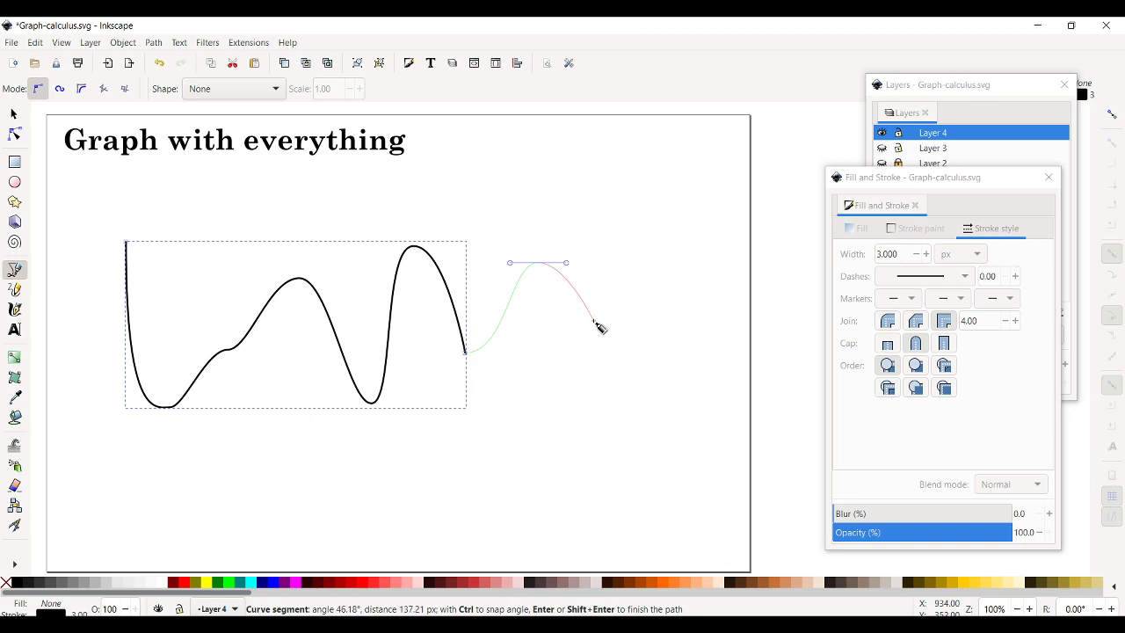
left_click_drag(593, 320, 619, 320)
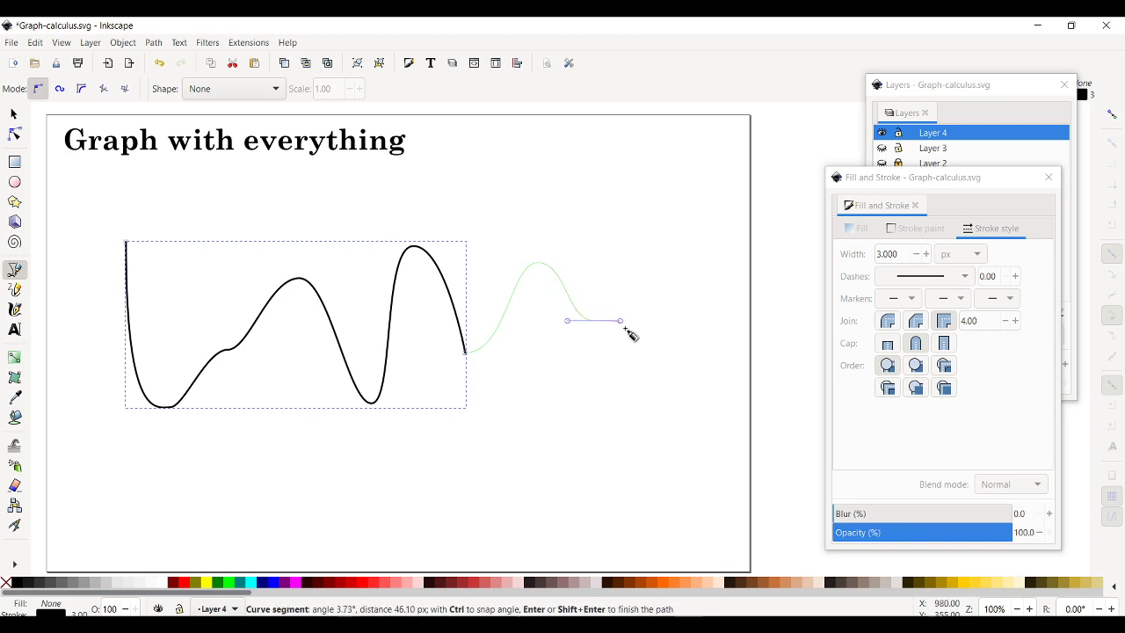
left_click_drag(644, 357, 666, 356)
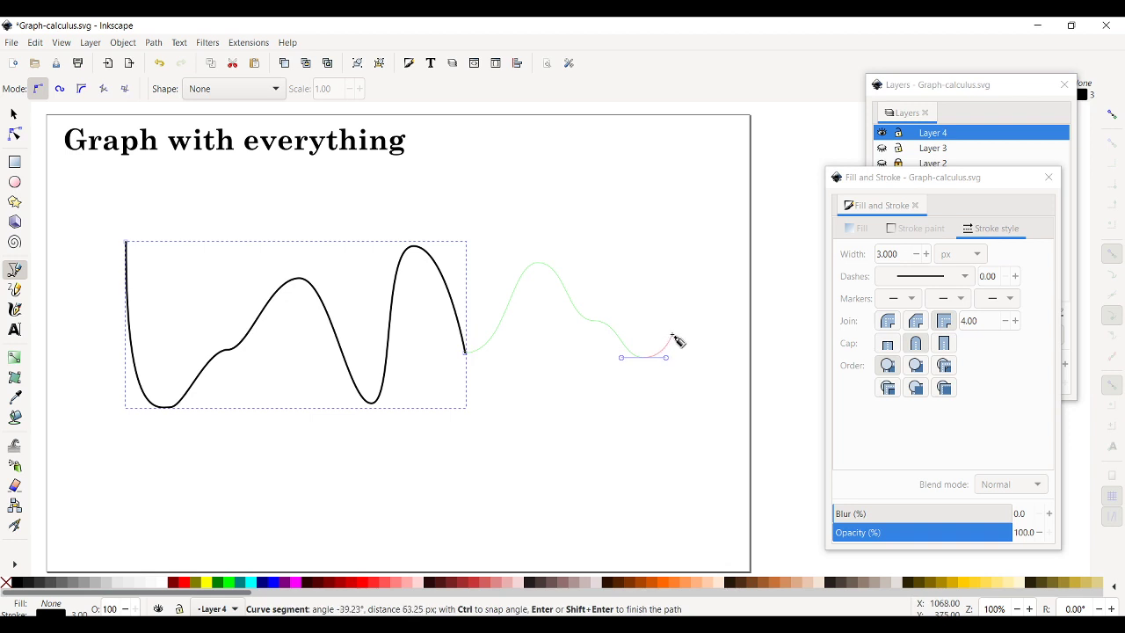
left_click_drag(657, 350, 687, 322)
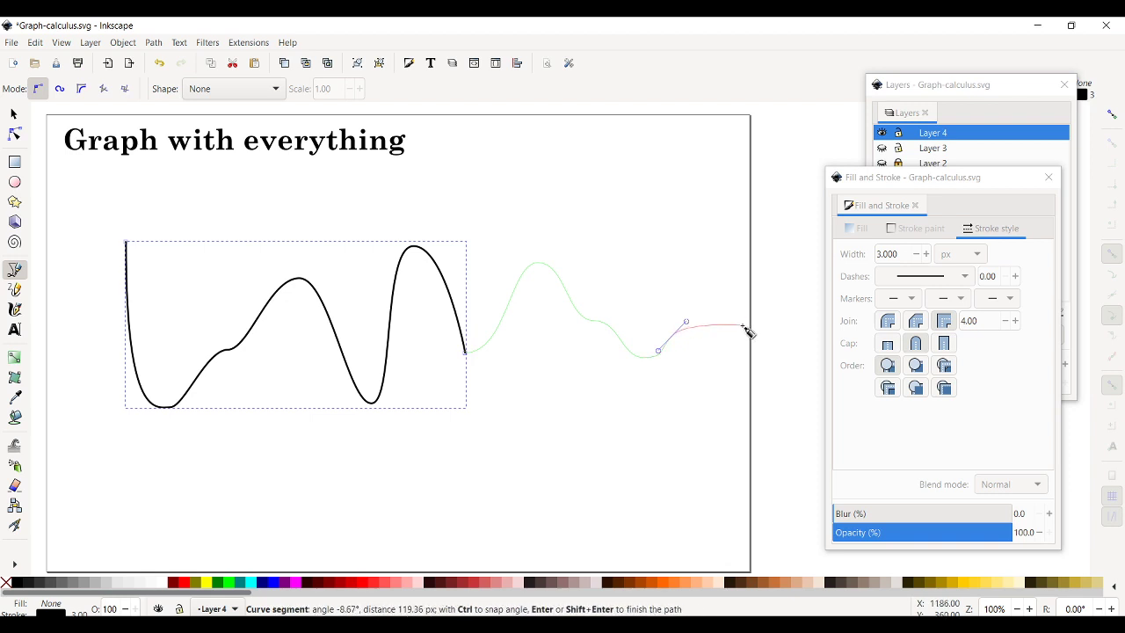
double_click(744, 325)
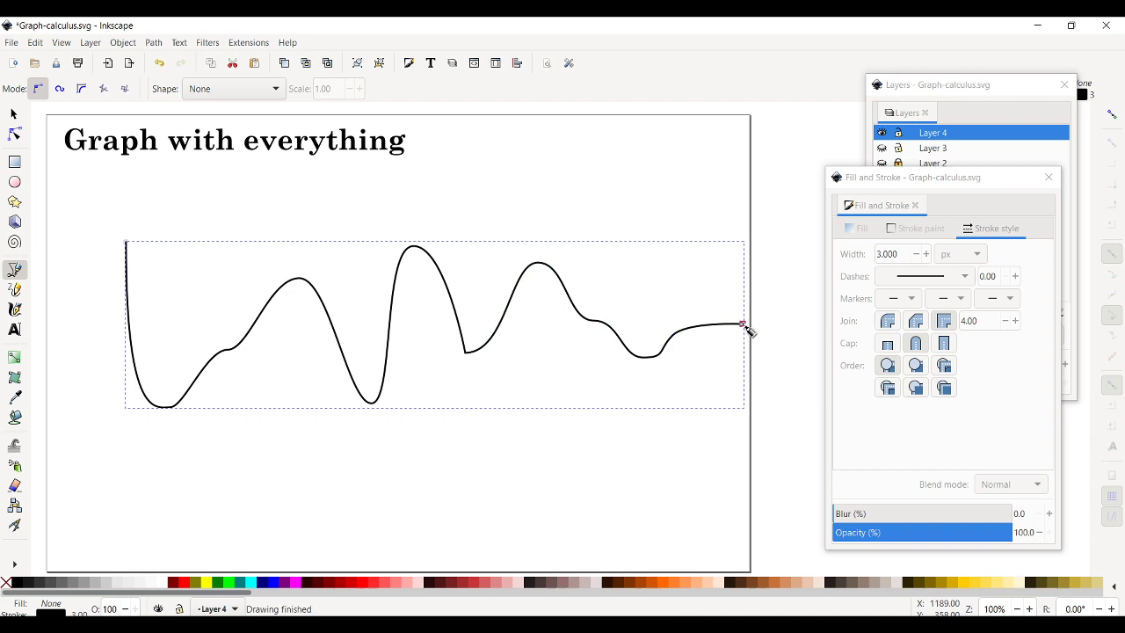
- Smooth the corner node between the two tallest right-hand peaks and move it slightly right and down
left_click(14, 134)
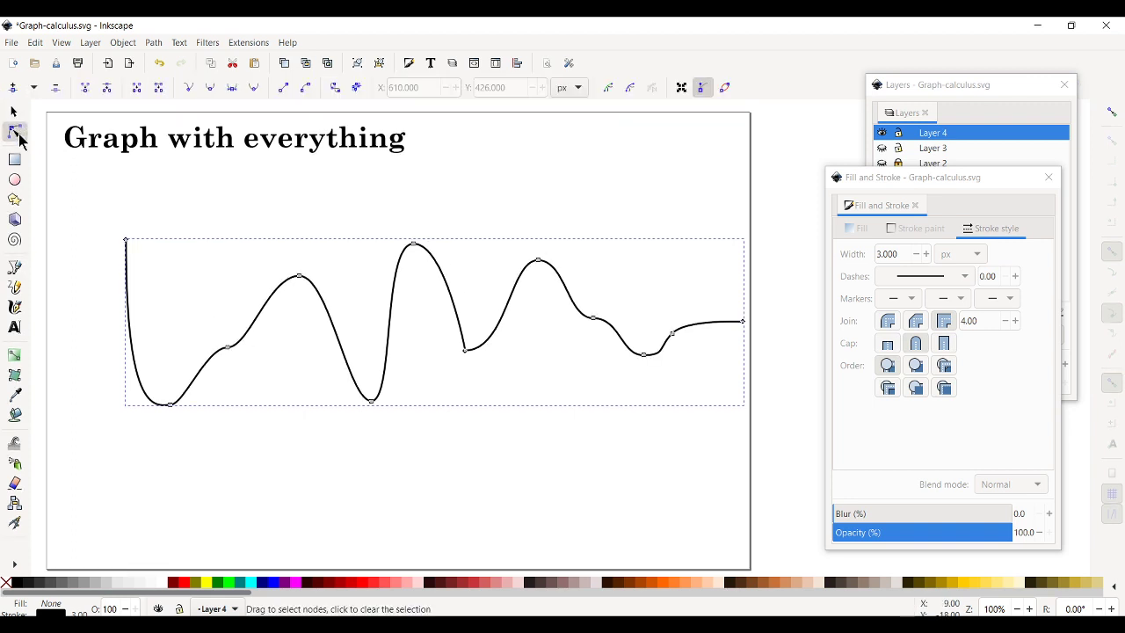
left_click(466, 351)
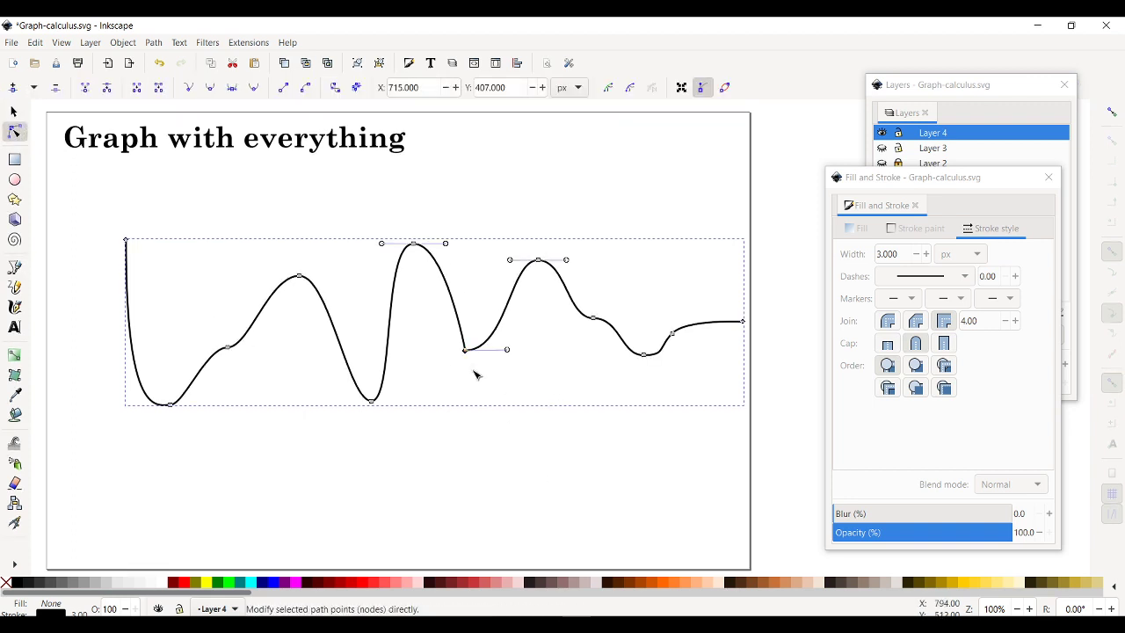
left_click(210, 88)
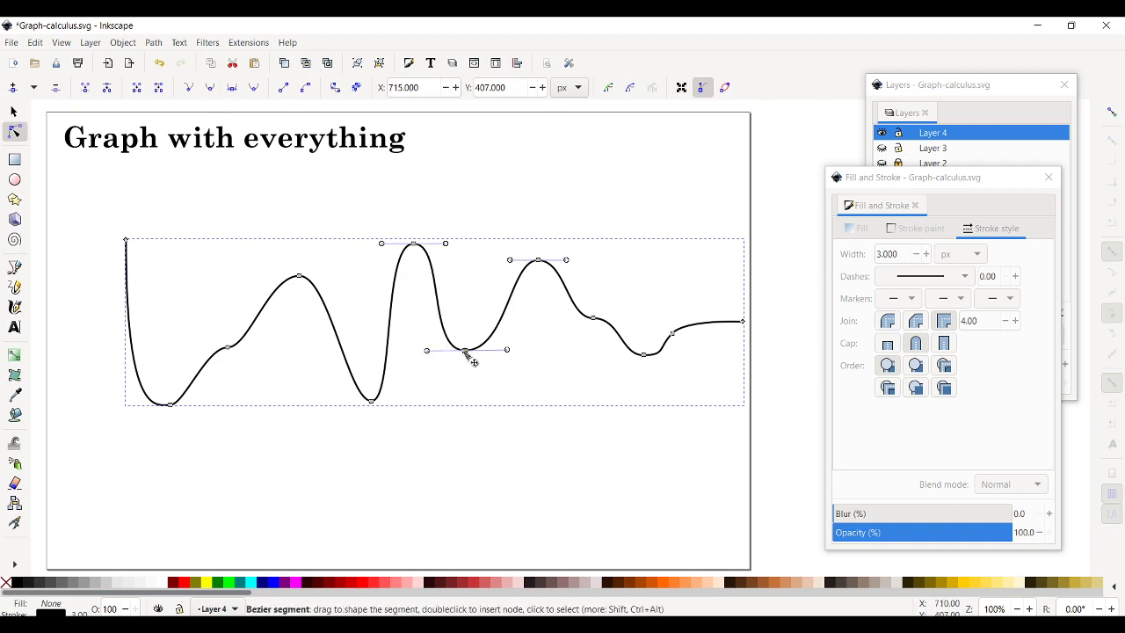
left_click_drag(473, 362, 494, 364)
key("ctrl+z")
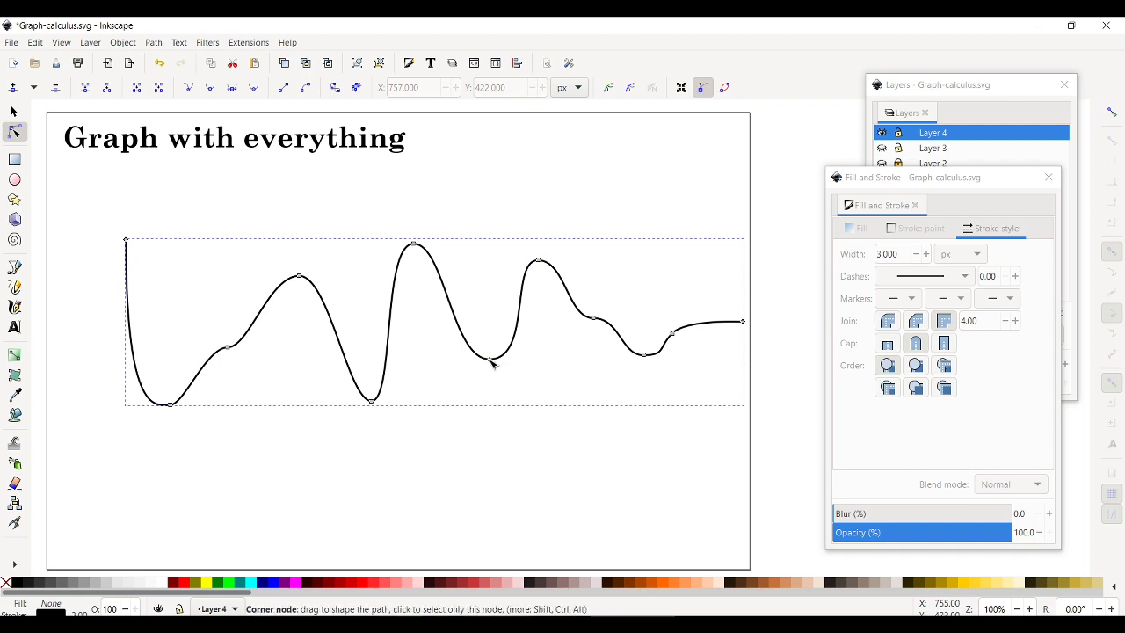
- Angle both handles of that node steeply upward to form a sharp V-shaped cusp, and deselect the curve
left_click_drag(531, 359, 526, 331)
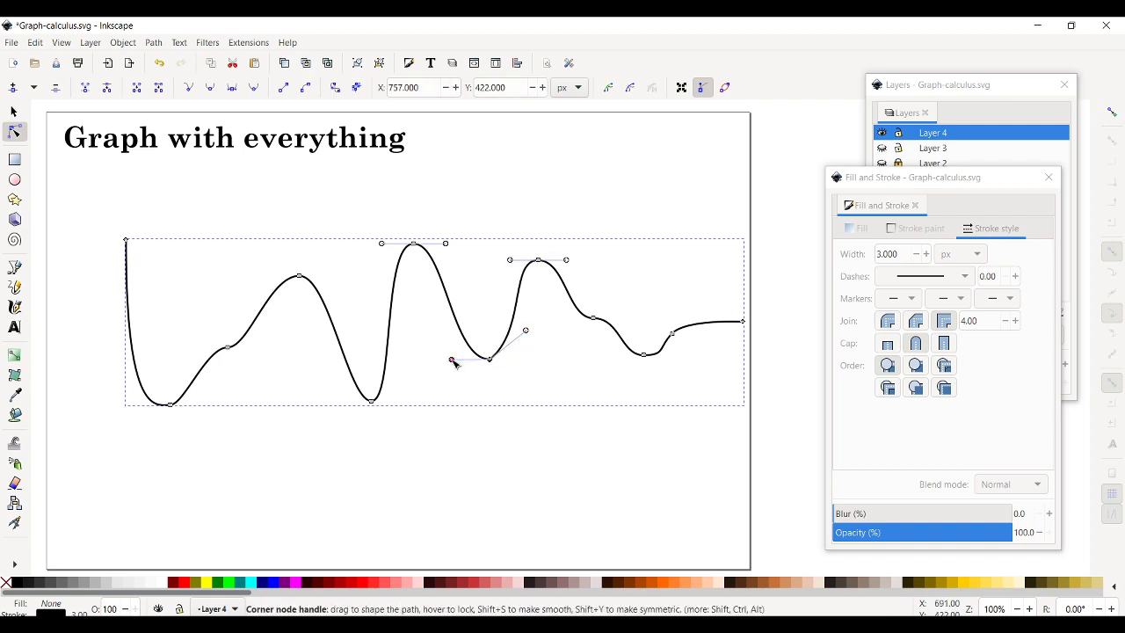
left_click_drag(453, 364, 501, 317)
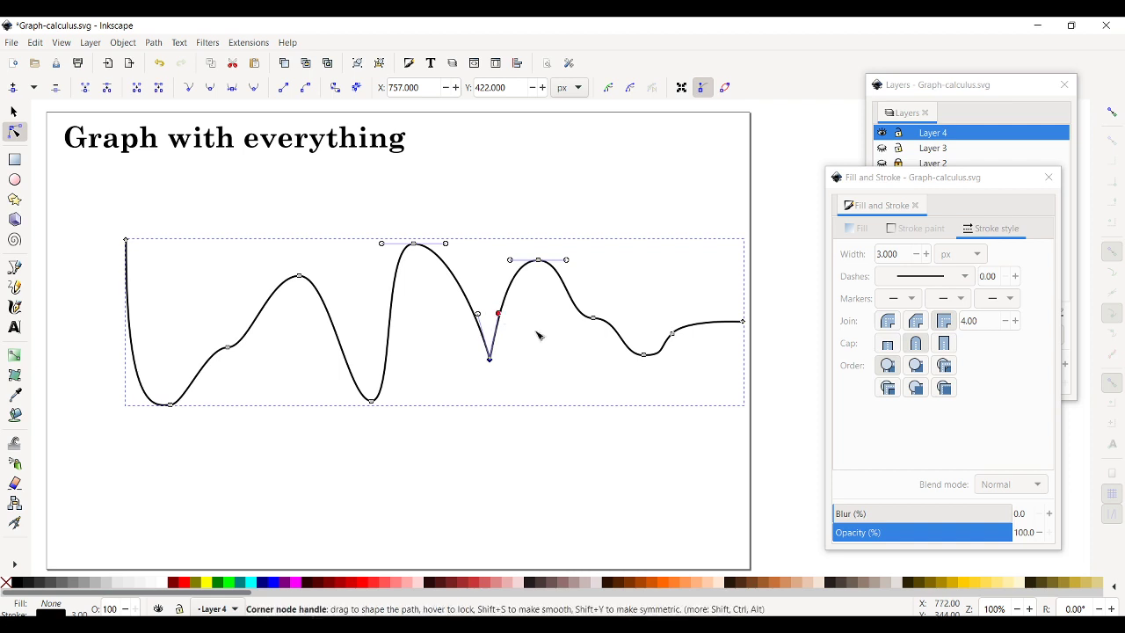
left_click(13, 112)
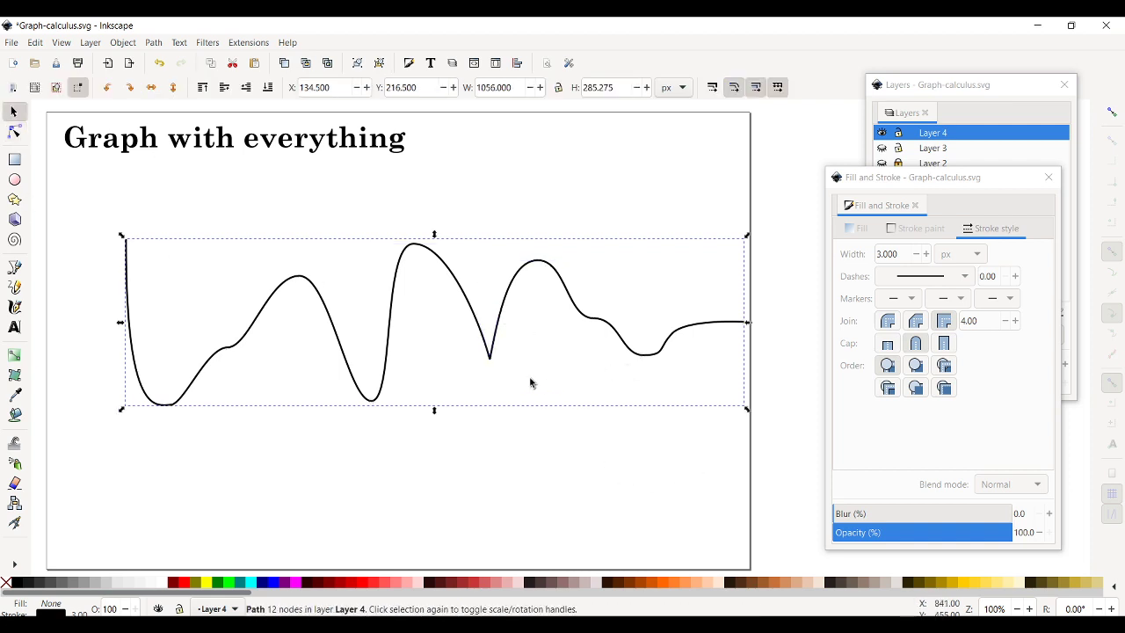
left_click(493, 366)
left_click(554, 480)
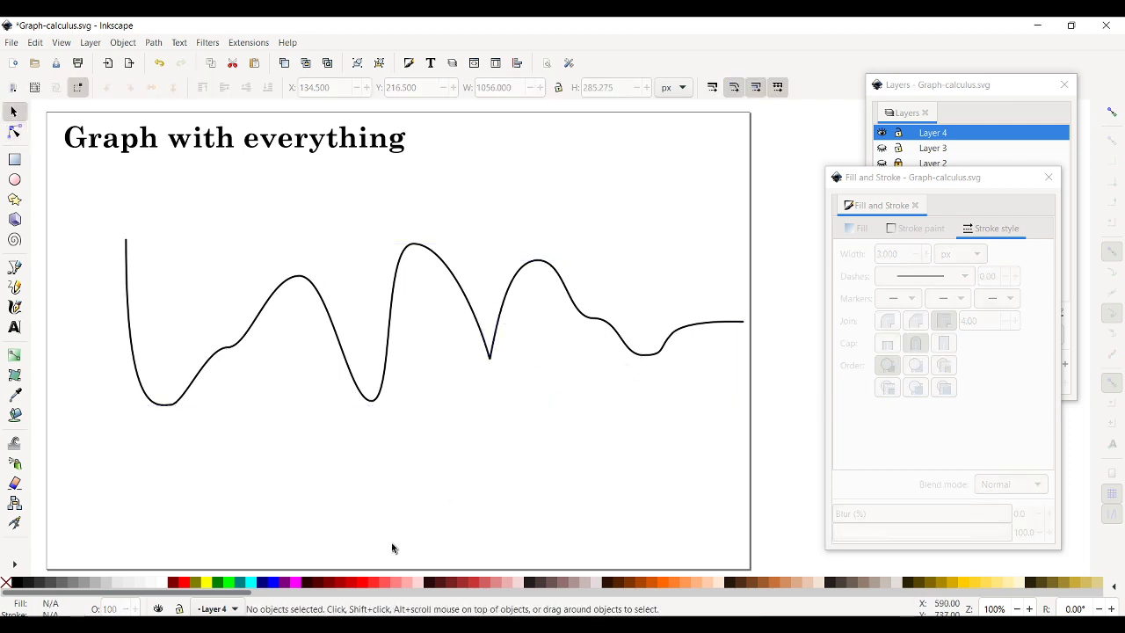
- Make the flat inflection node left of the first peak symmetric and lengthen its horizontal handles on both sides
left_click(226, 352)
left_click(16, 131)
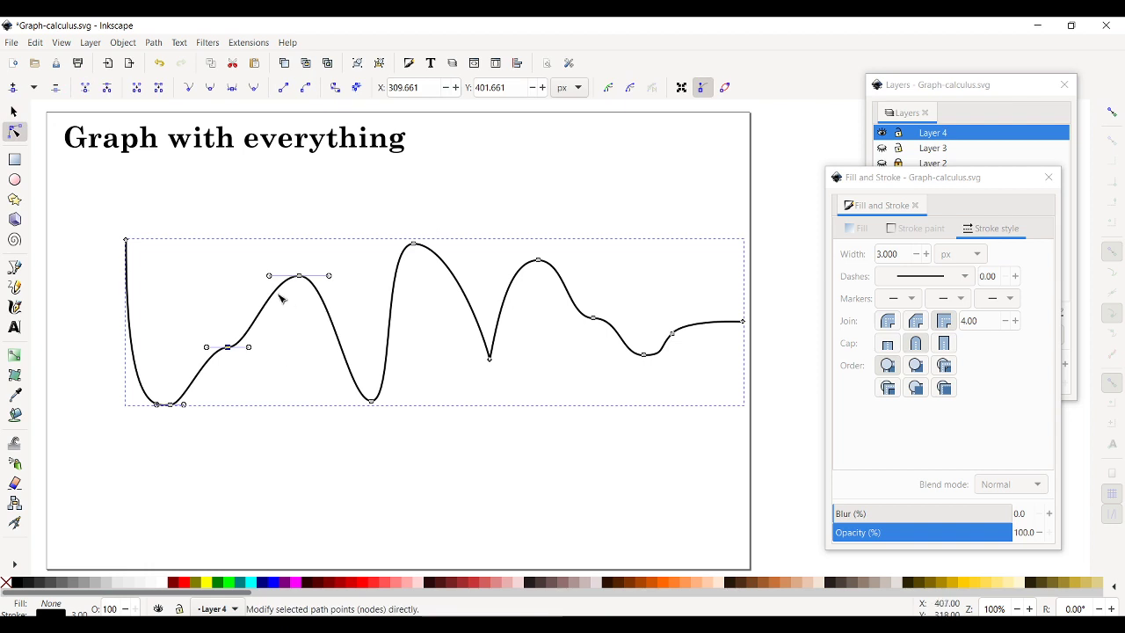
left_click(232, 89)
left_click_drag(248, 349, 285, 348)
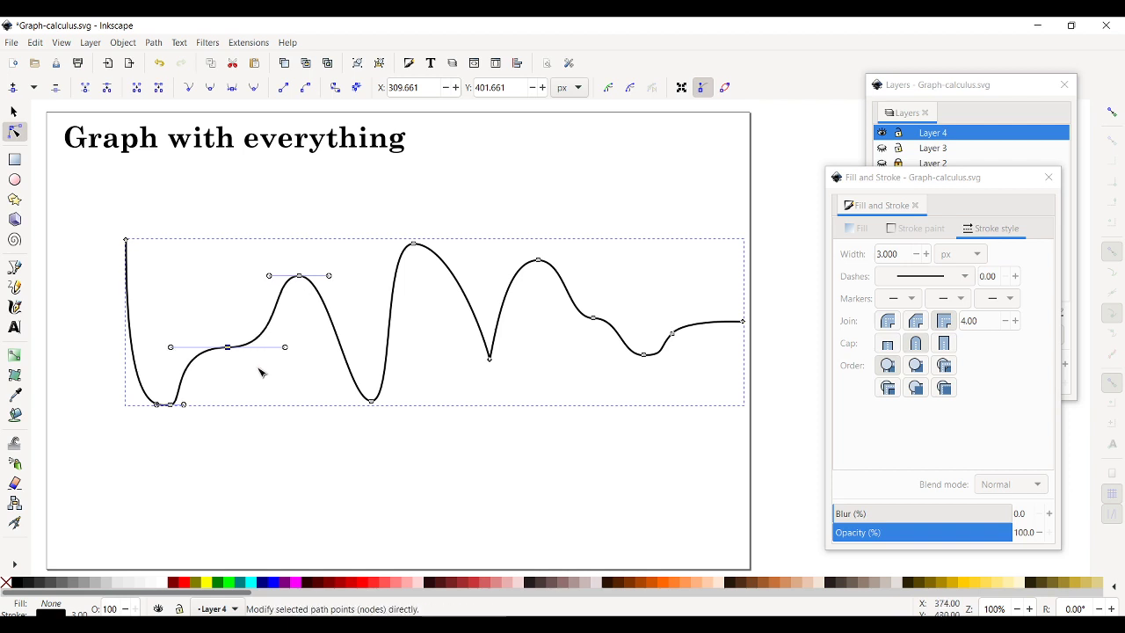
- Lower and reshape the first trough with a shorter handle at the curve's start, and shift the cusp slightly left and down
left_click_drag(174, 405, 162, 424)
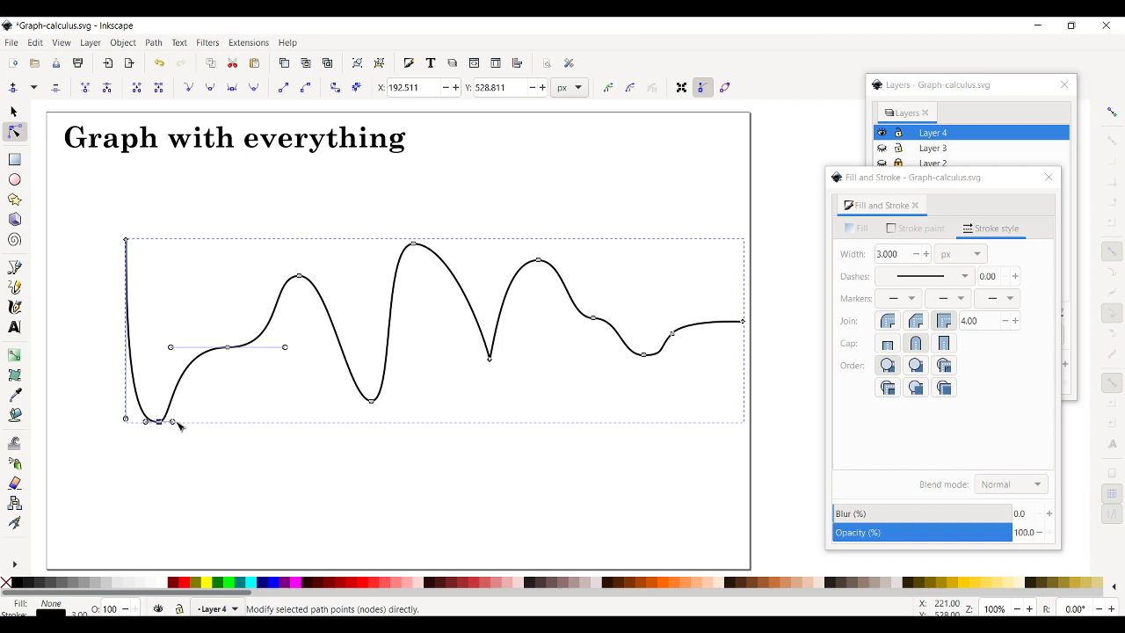
left_click_drag(178, 425, 126, 319)
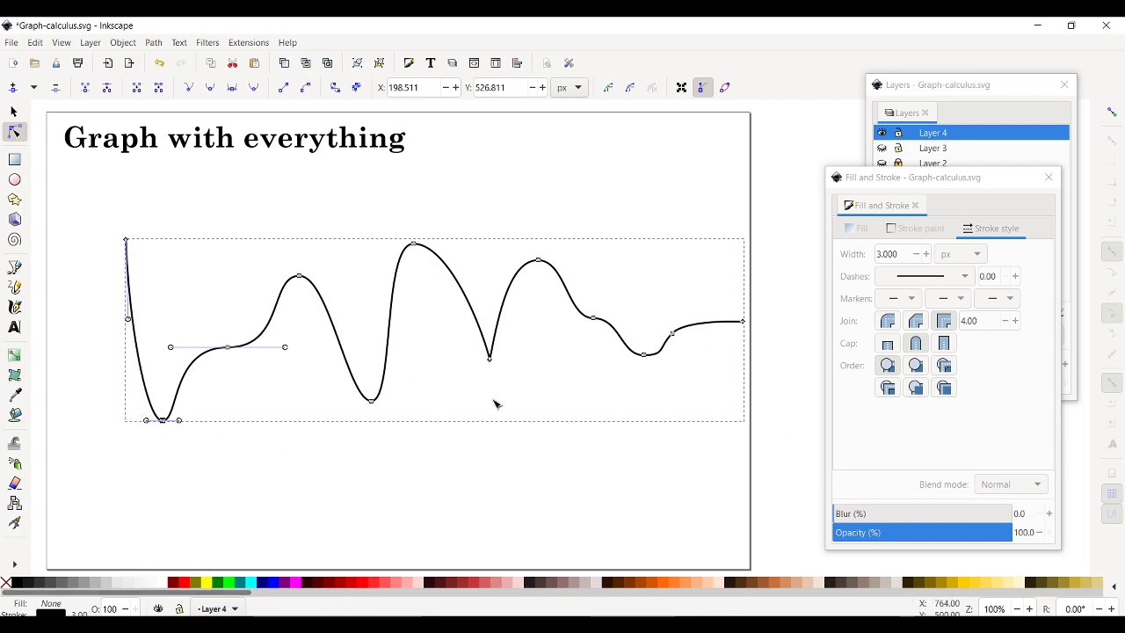
left_click_drag(488, 359, 469, 374)
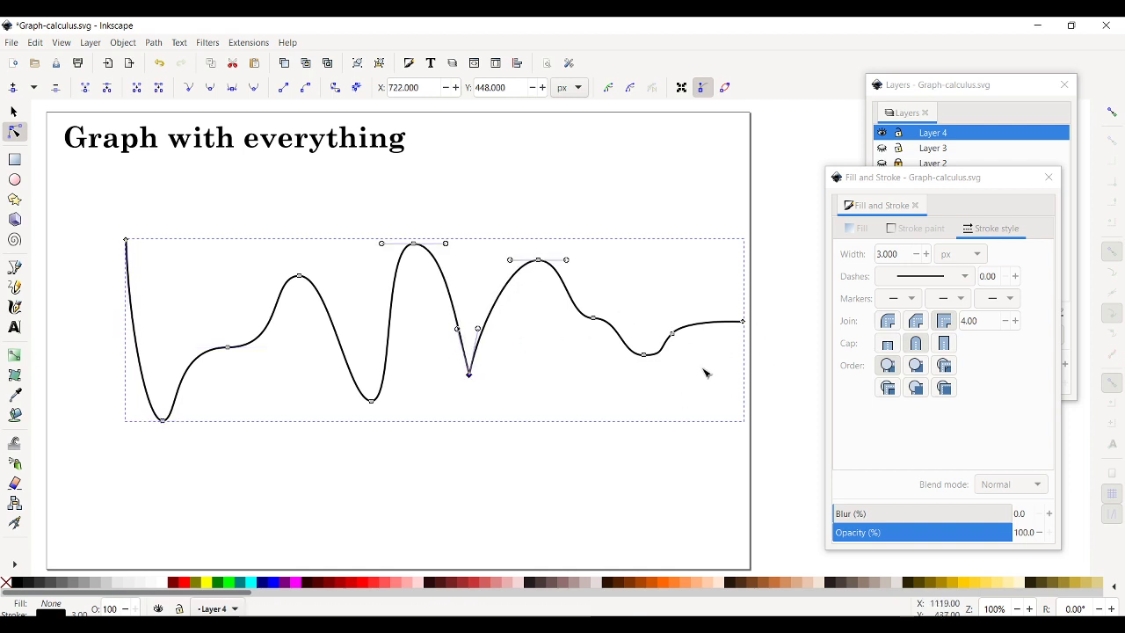
- Add outward-pointing arrowhead markers to both ends of the curve and deselect it
left_click(13, 111)
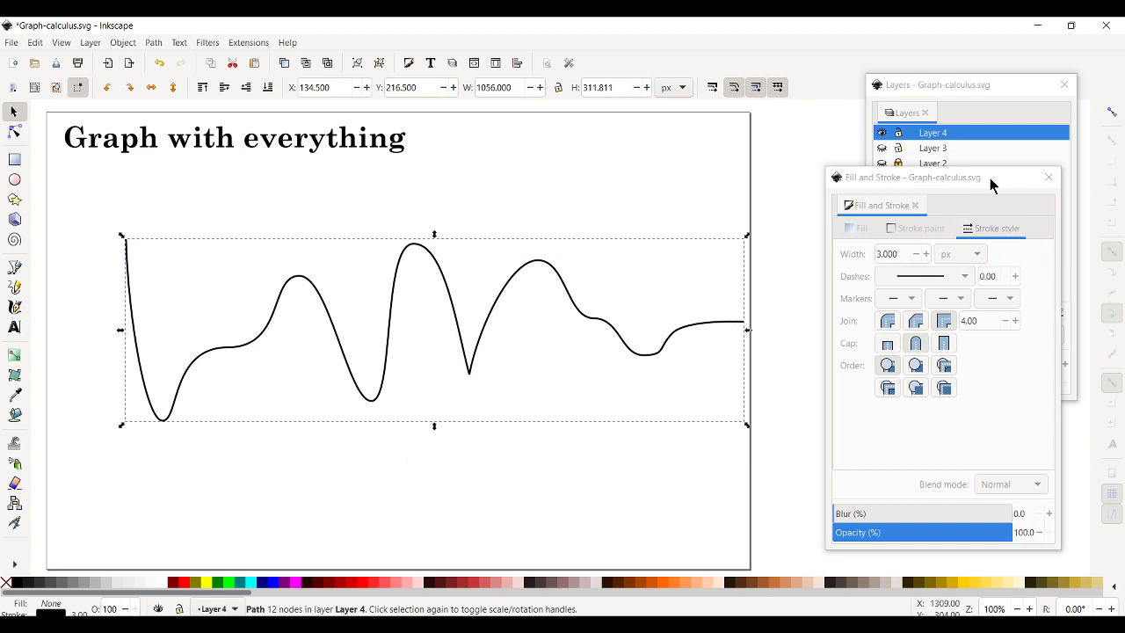
left_click(1009, 298)
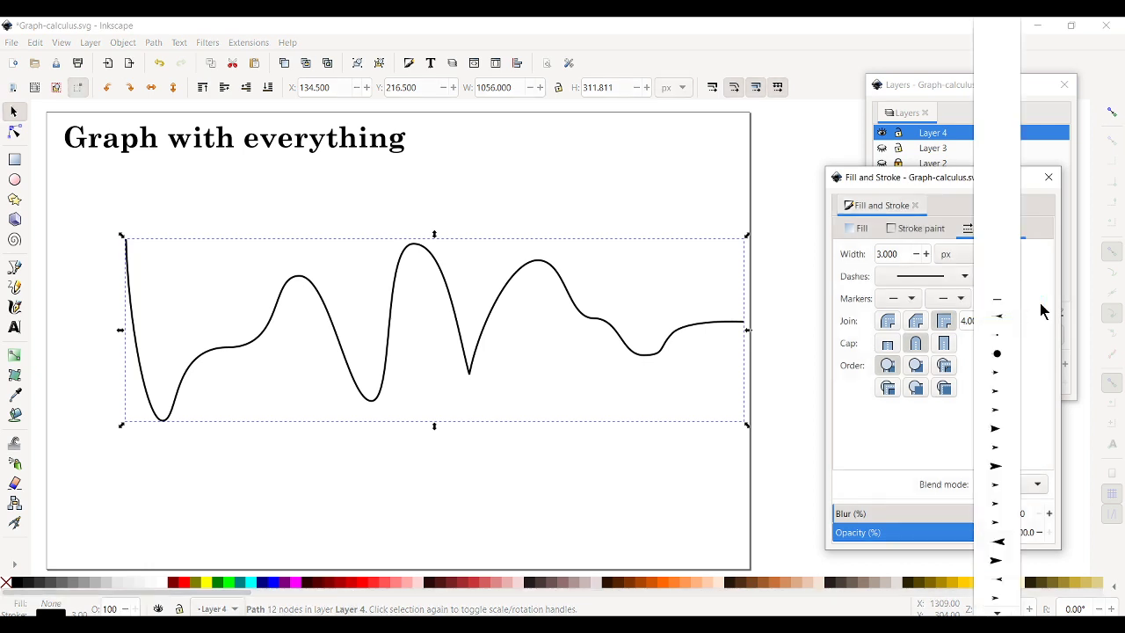
left_click(996, 394)
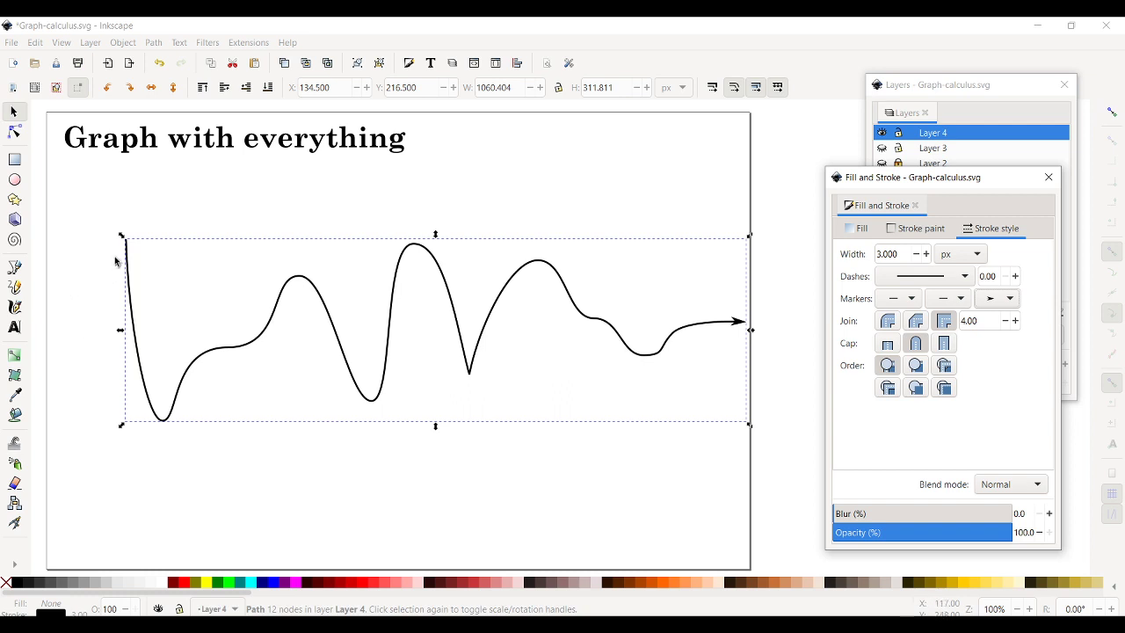
left_click(911, 299)
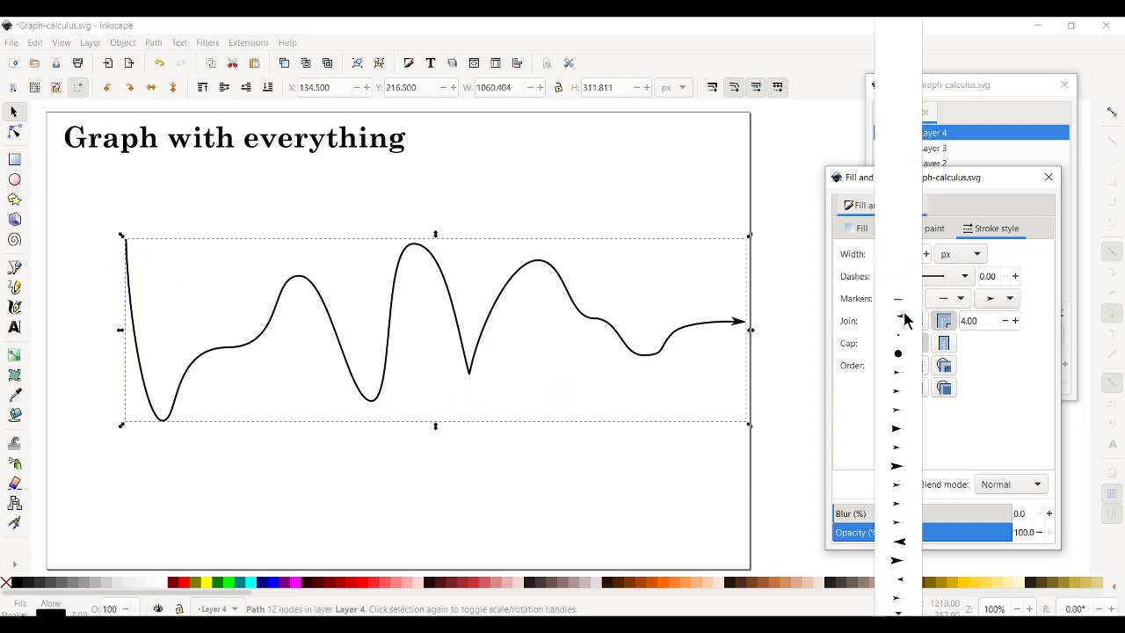
left_click(905, 321)
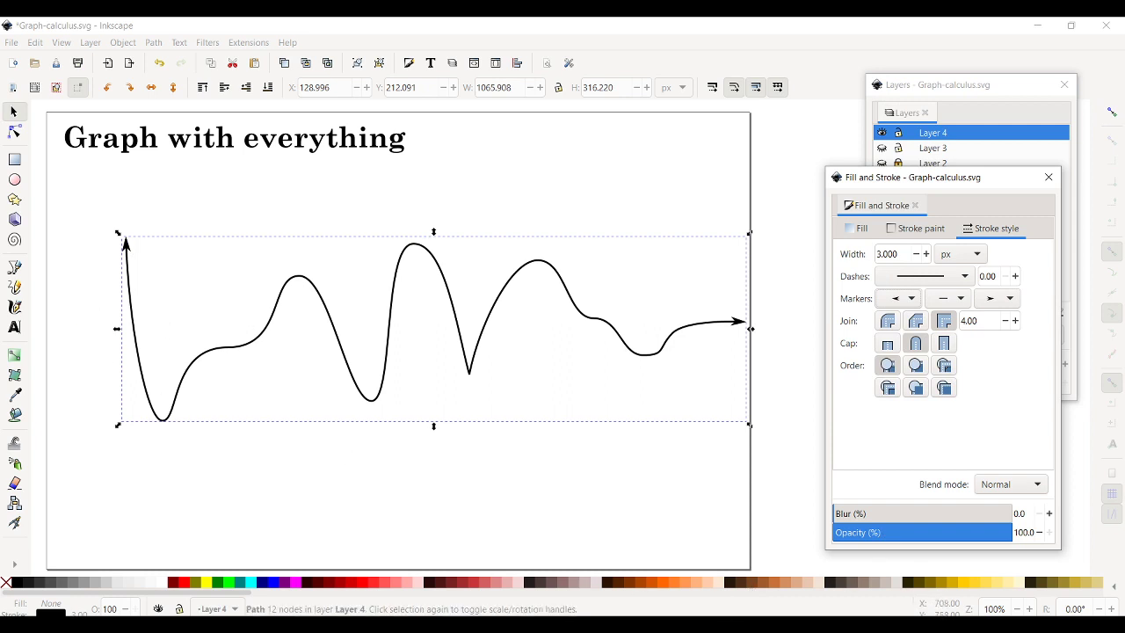
left_click(337, 495)
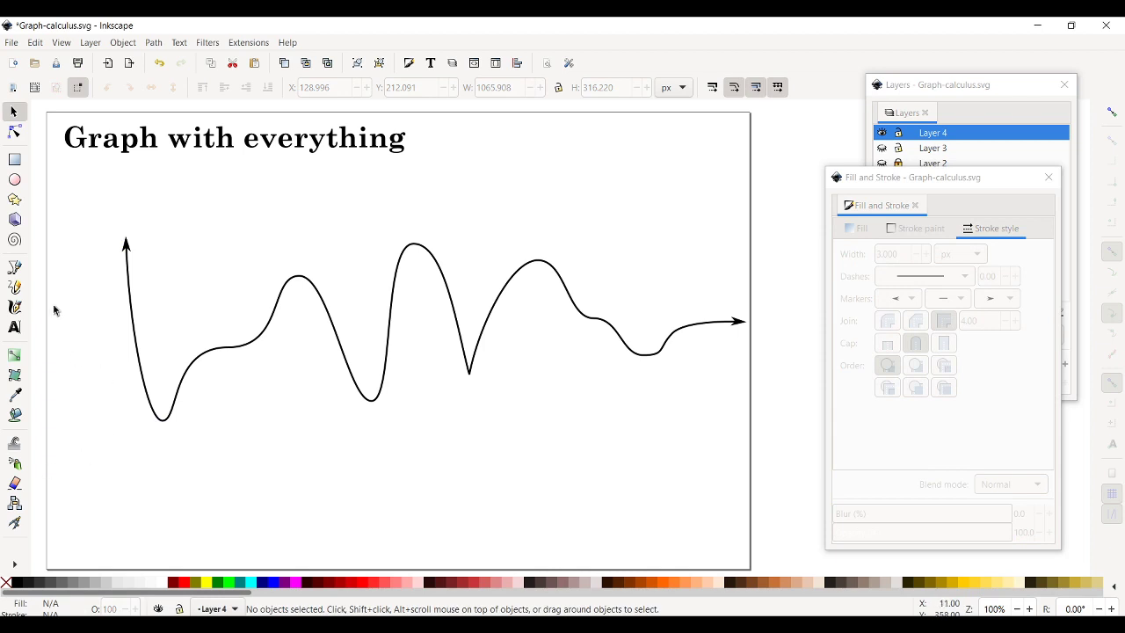
- Draw a vertical straight line about 441 px tall and place it just left of the curve's upward arrow
left_click(12, 271)
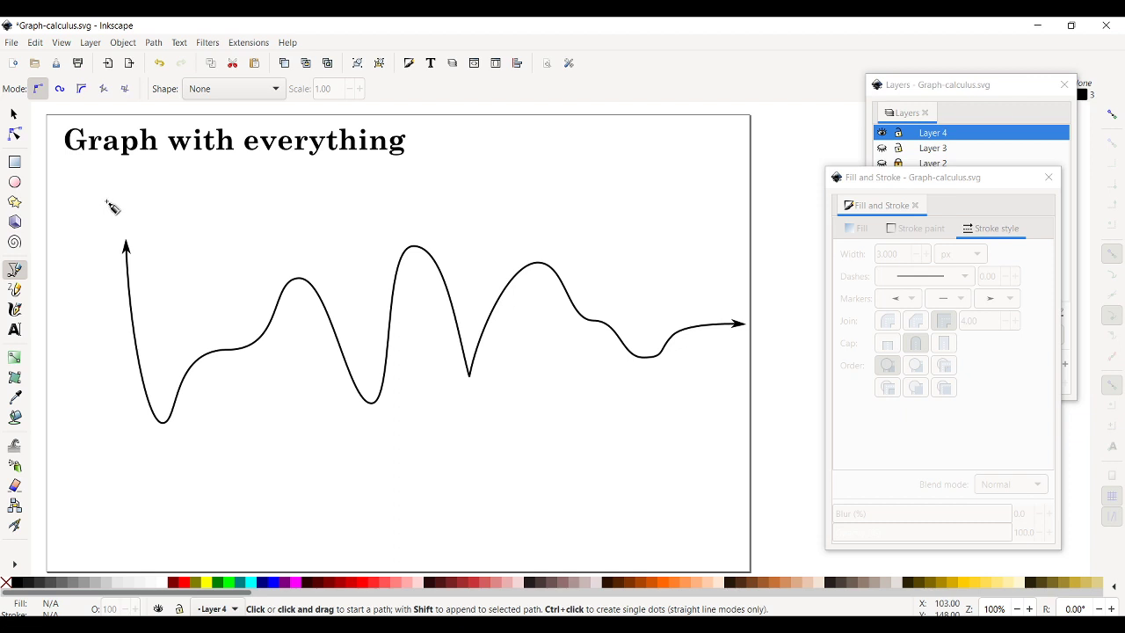
left_click(107, 202)
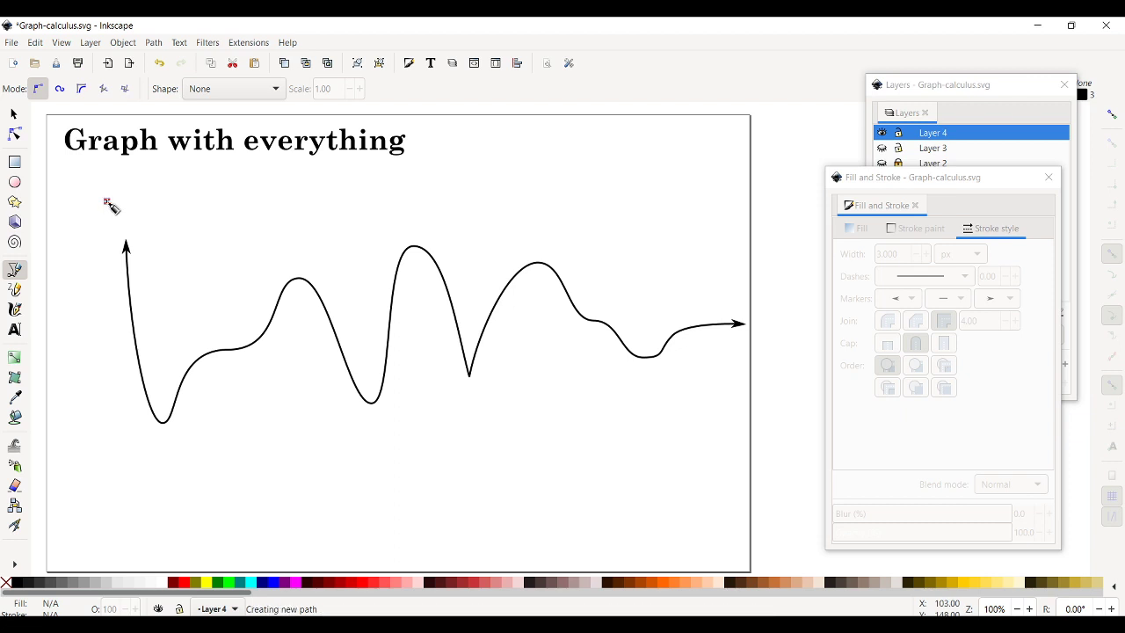
double_click(106, 458)
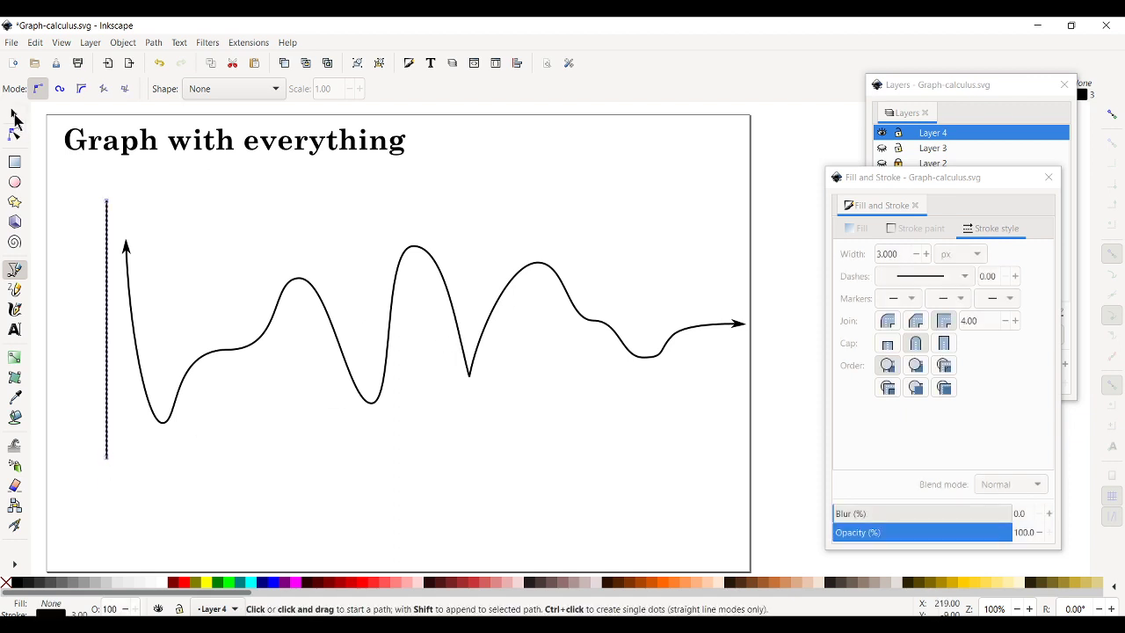
left_click(14, 114)
left_click_drag(107, 314, 124, 304)
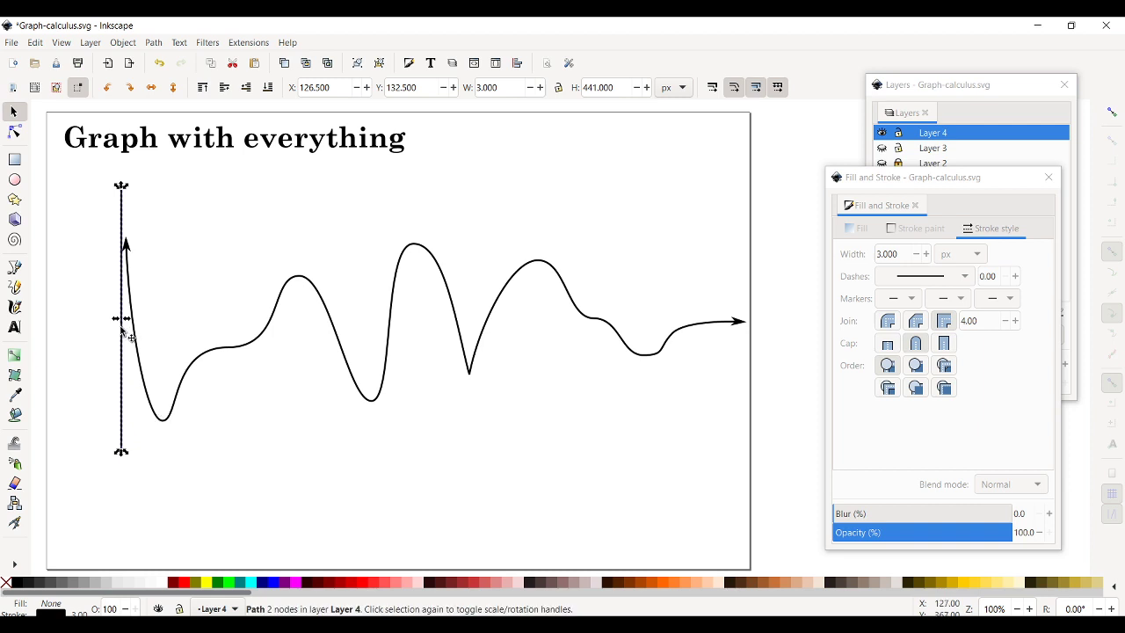
- Give the vertical asymptote line a dashed stroke, leaving it beside the curve's upward arrow
left_click_drag(122, 328, 248, 306)
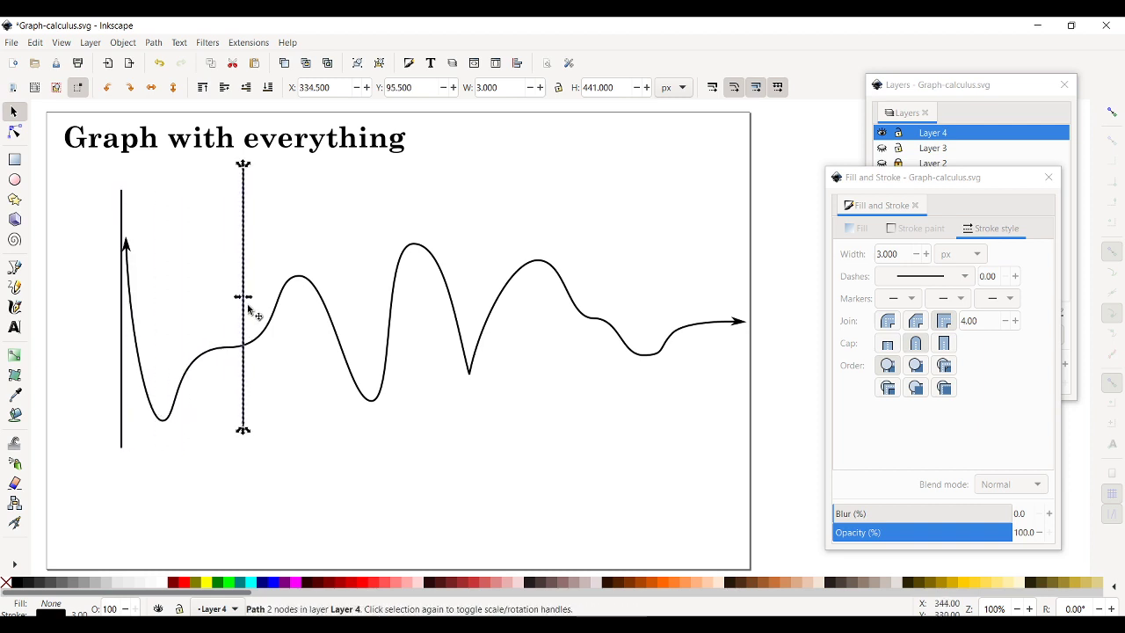
key("ctrl+z")
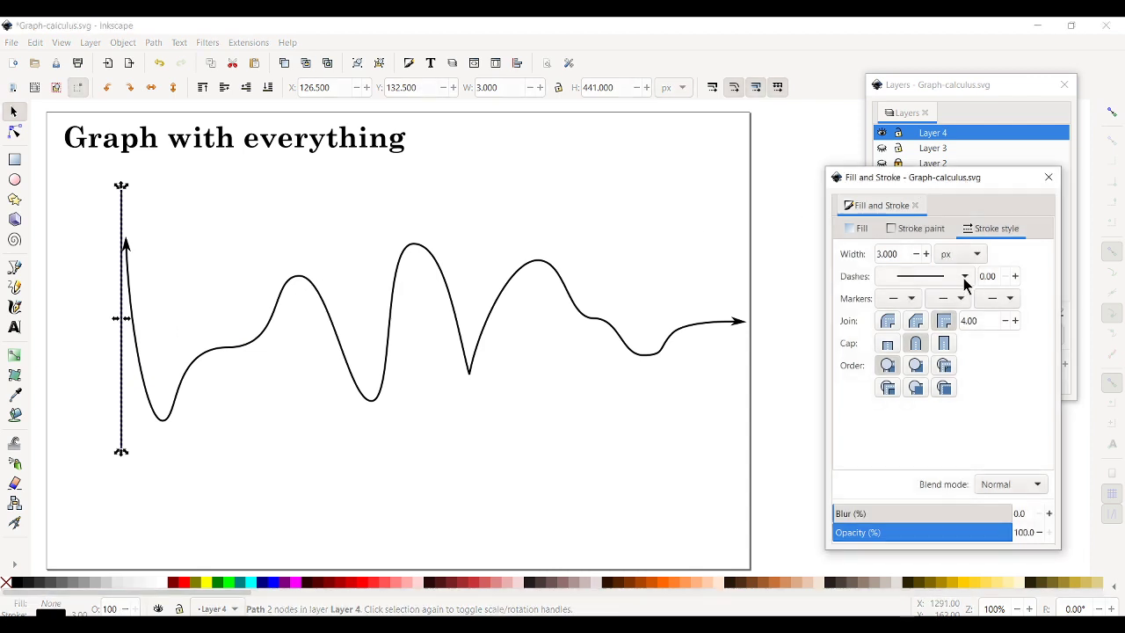
left_click(964, 279)
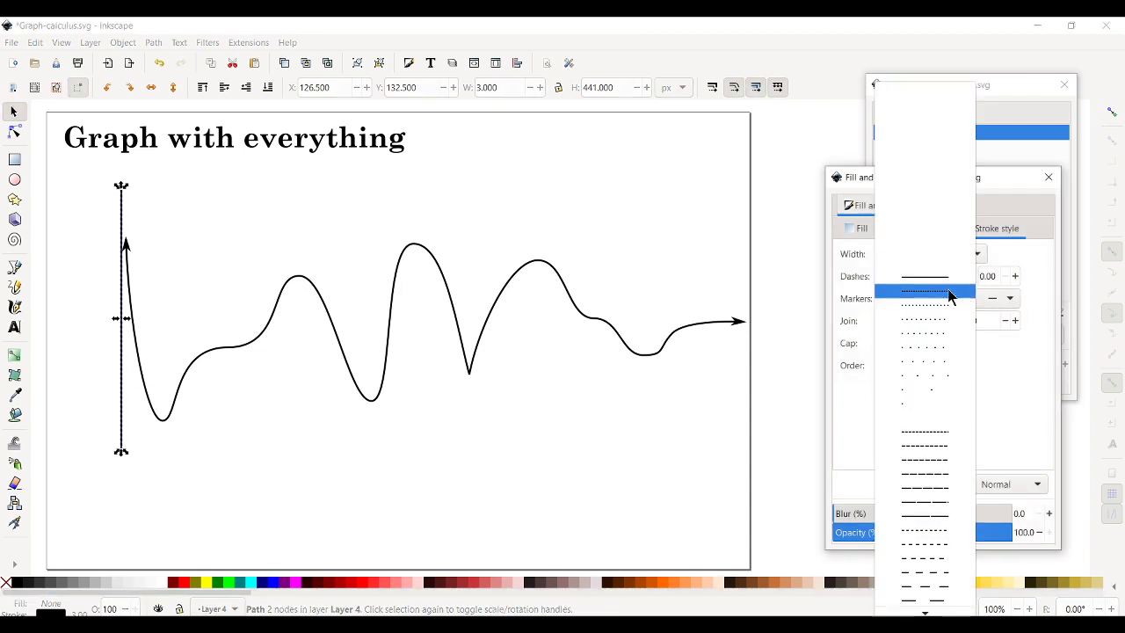
left_click(937, 553)
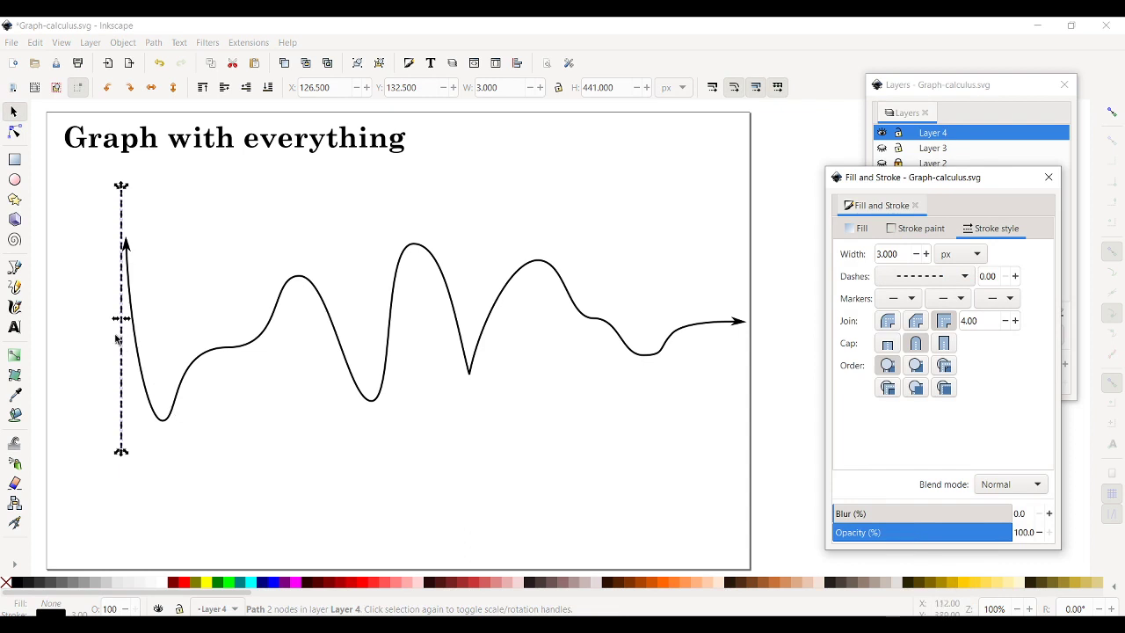
- Duplicate the dashed line, rotate the copy 90°, shorten it to about 156 px and place it just above the curve's right tail
key("ctrl+d")
left_click_drag(127, 350, 300, 338)
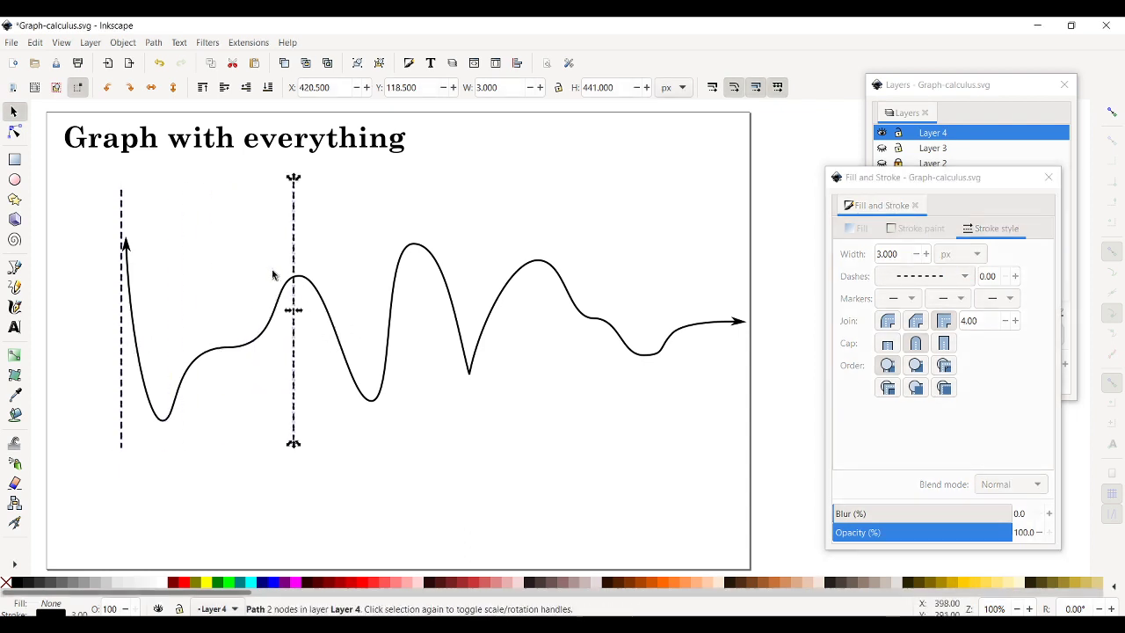
left_click(130, 87)
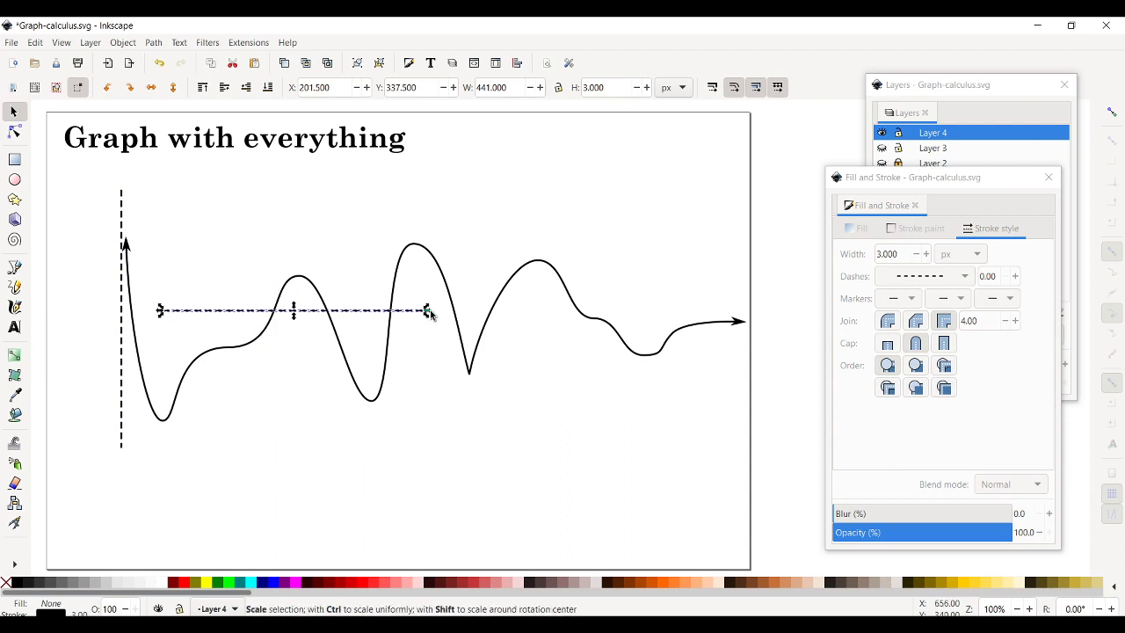
left_click_drag(429, 312, 747, 317)
left_click(710, 406)
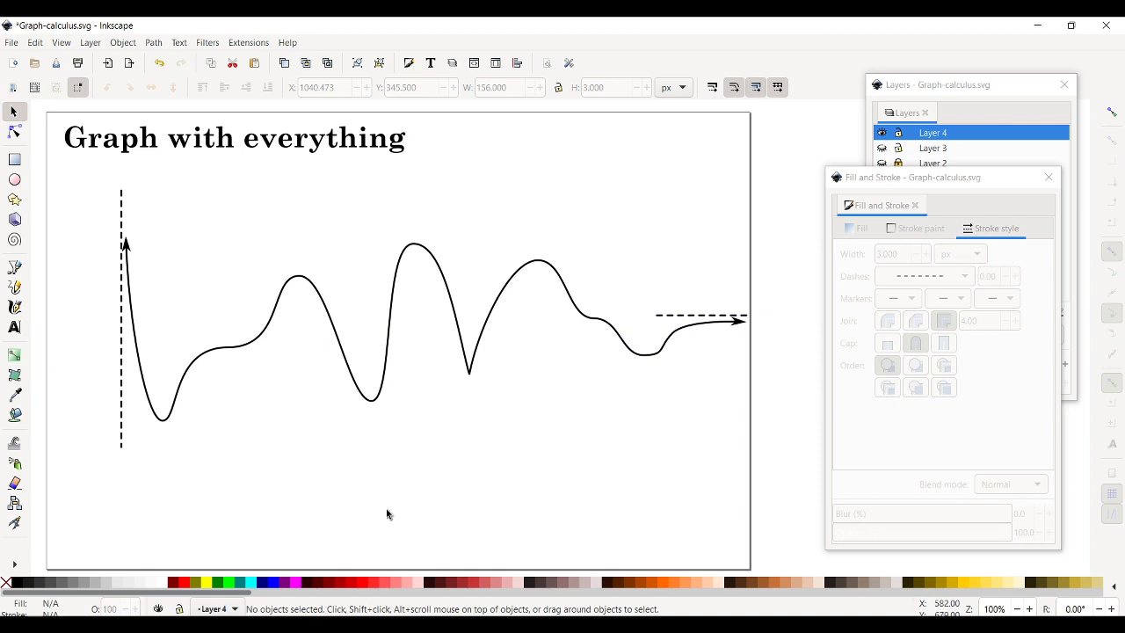
- View the example graph on Layer 3 alone and together with Layer 4, and leave only Layer 4 of the two visible
left_click(881, 133)
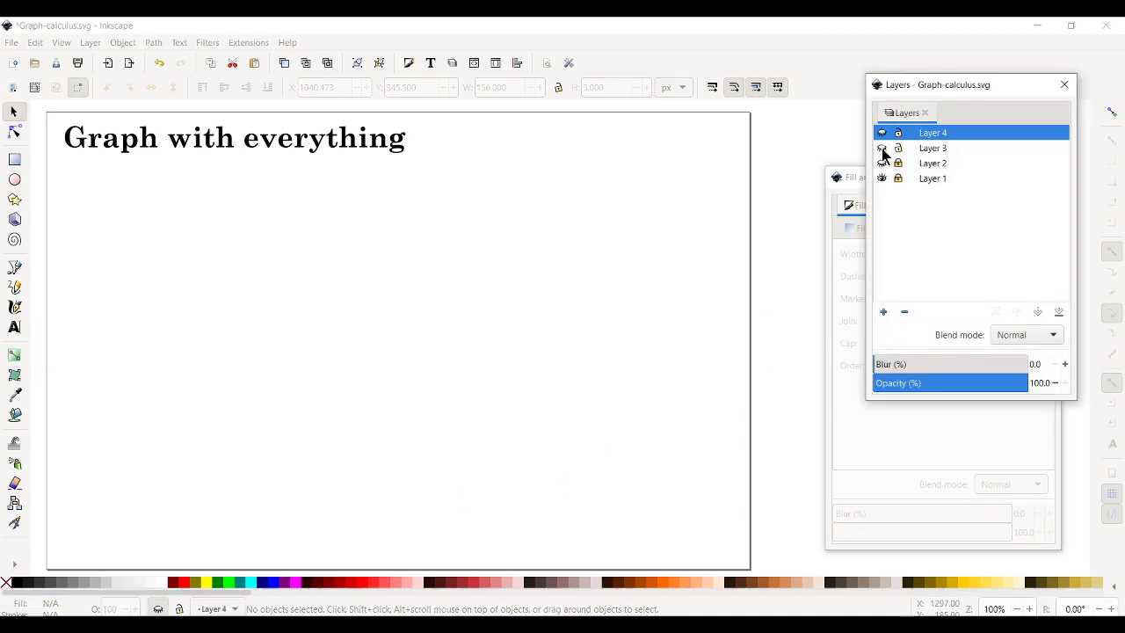
left_click(881, 147)
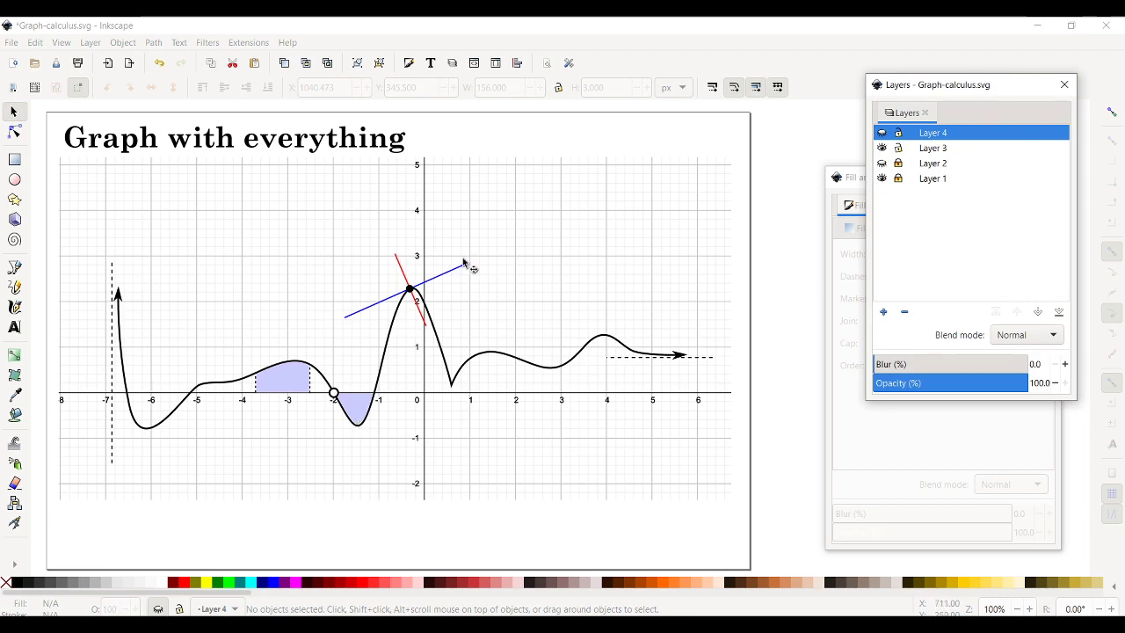
left_click(883, 132)
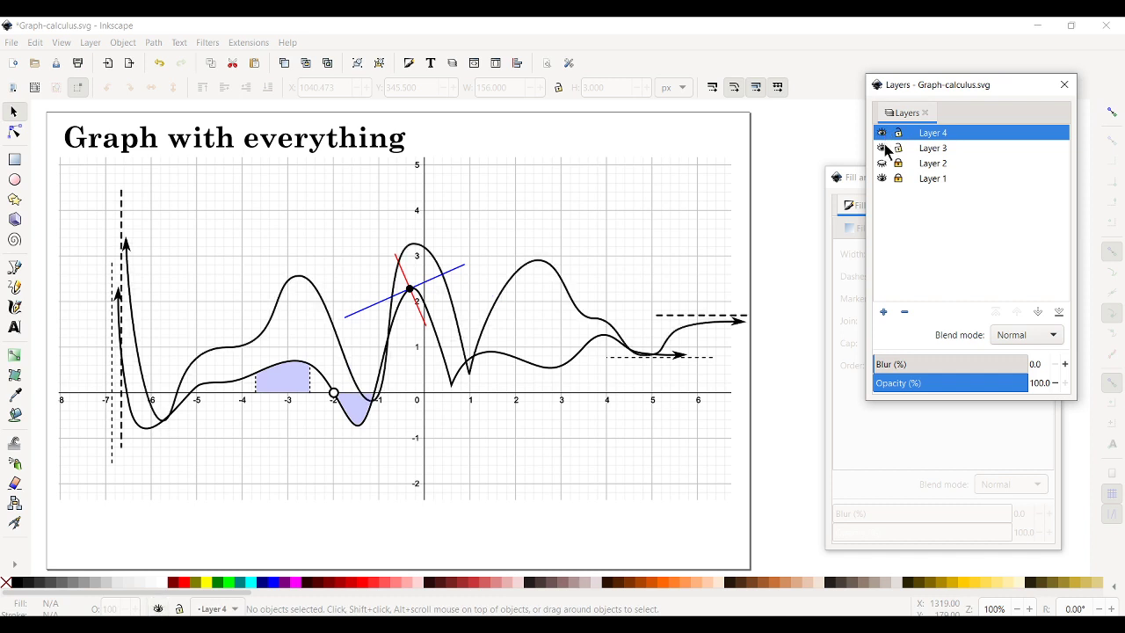
left_click(882, 148)
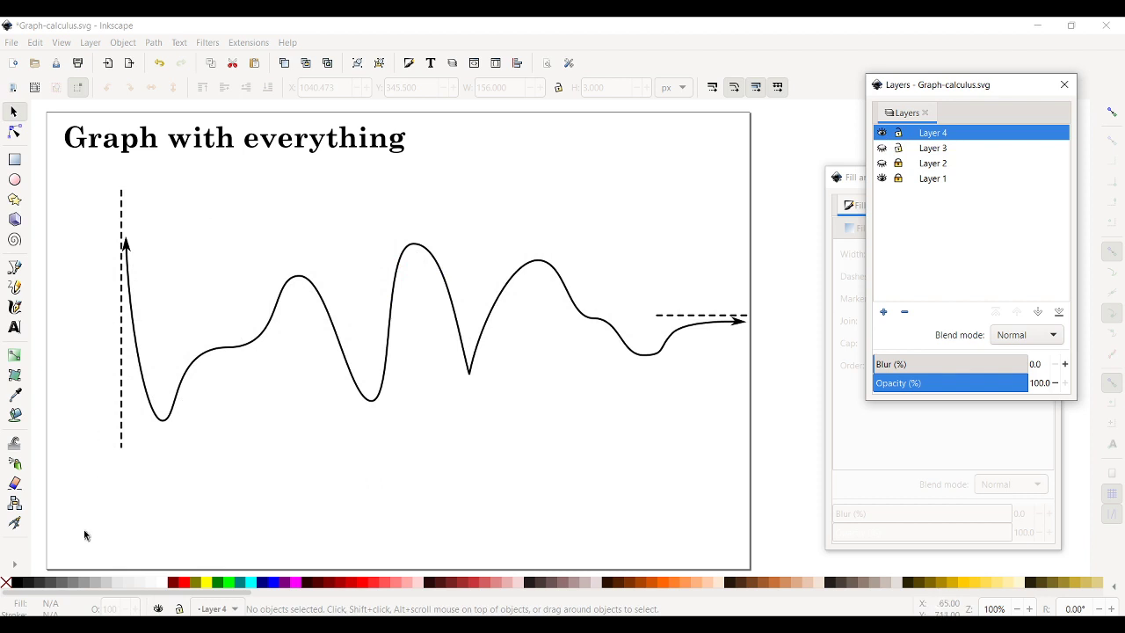
- Draw a straight line about 254 px wide and 94 px high, rising to the right above the tallest peak
left_click(16, 269)
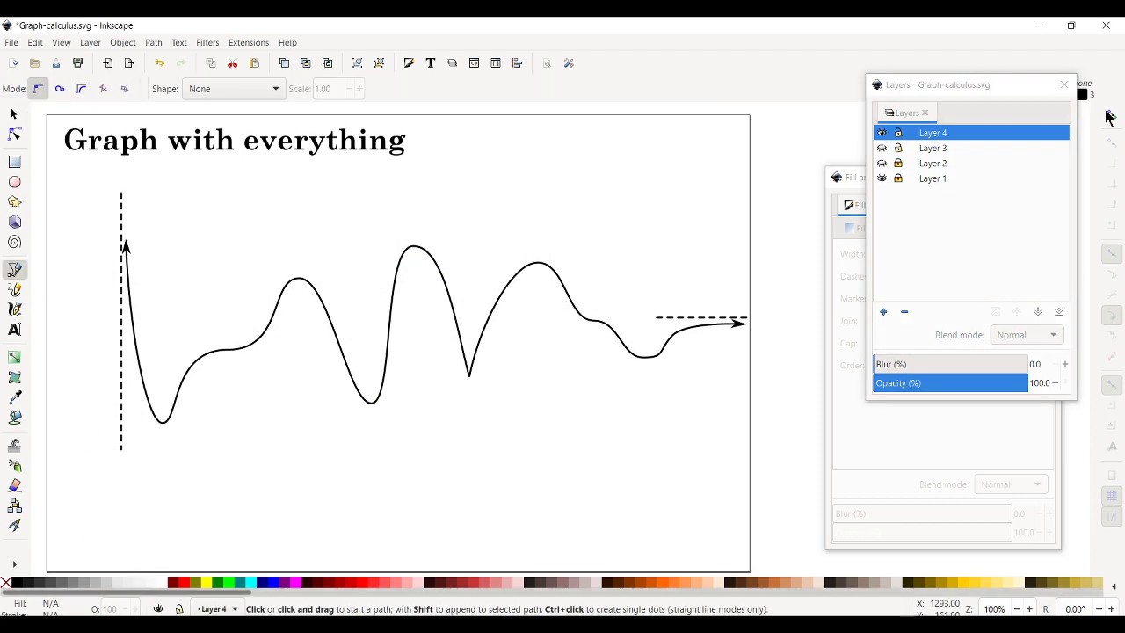
left_click(929, 467)
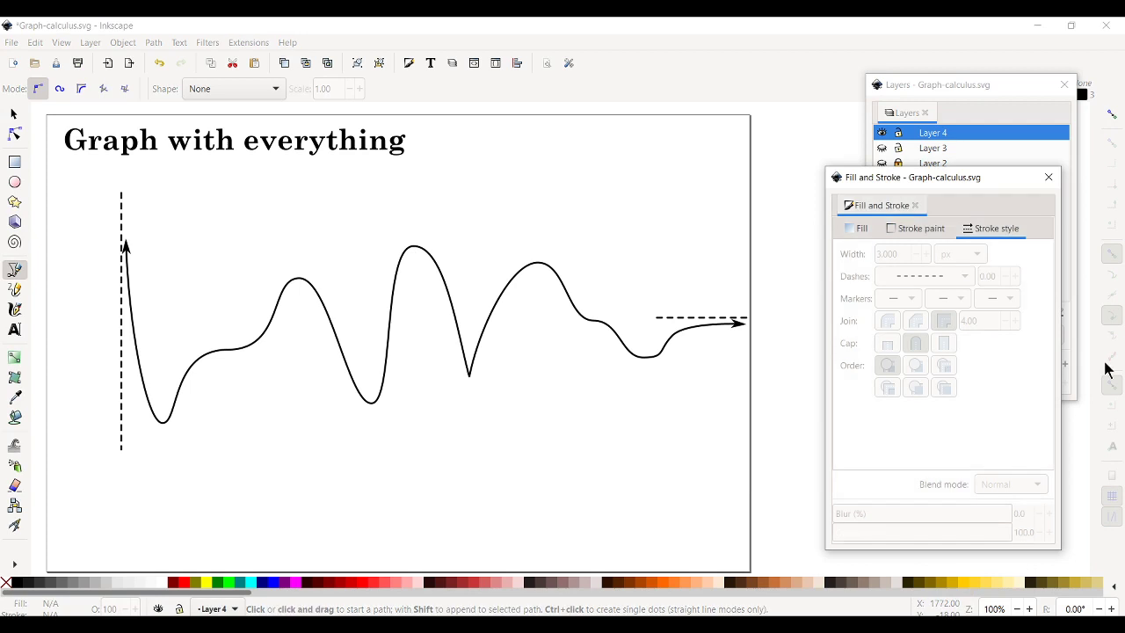
left_click(323, 250)
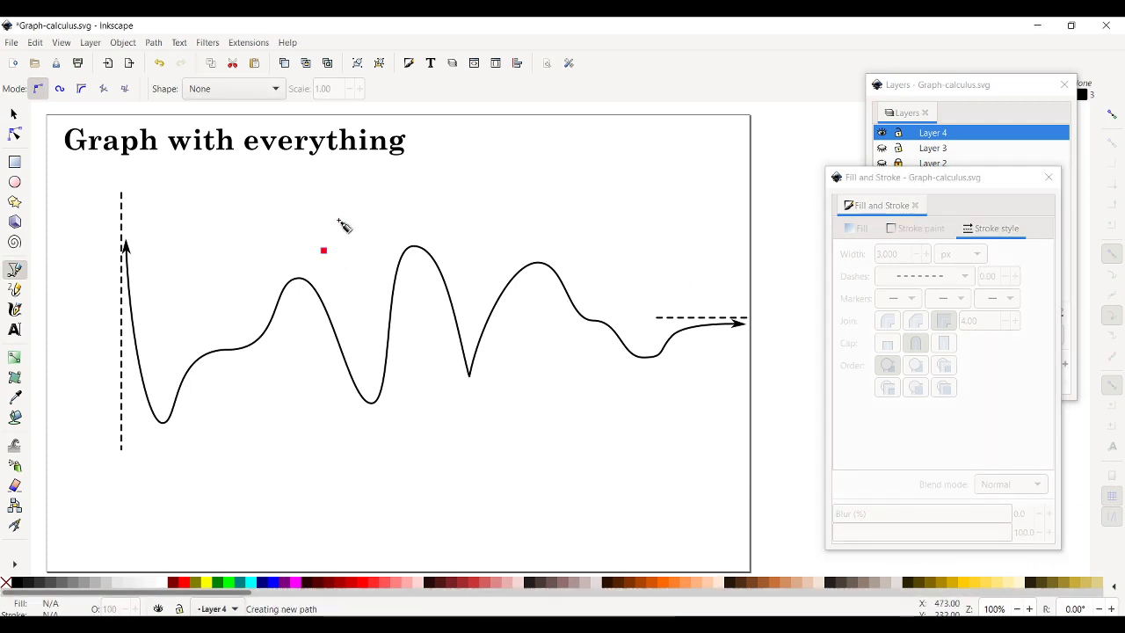
double_click(470, 198)
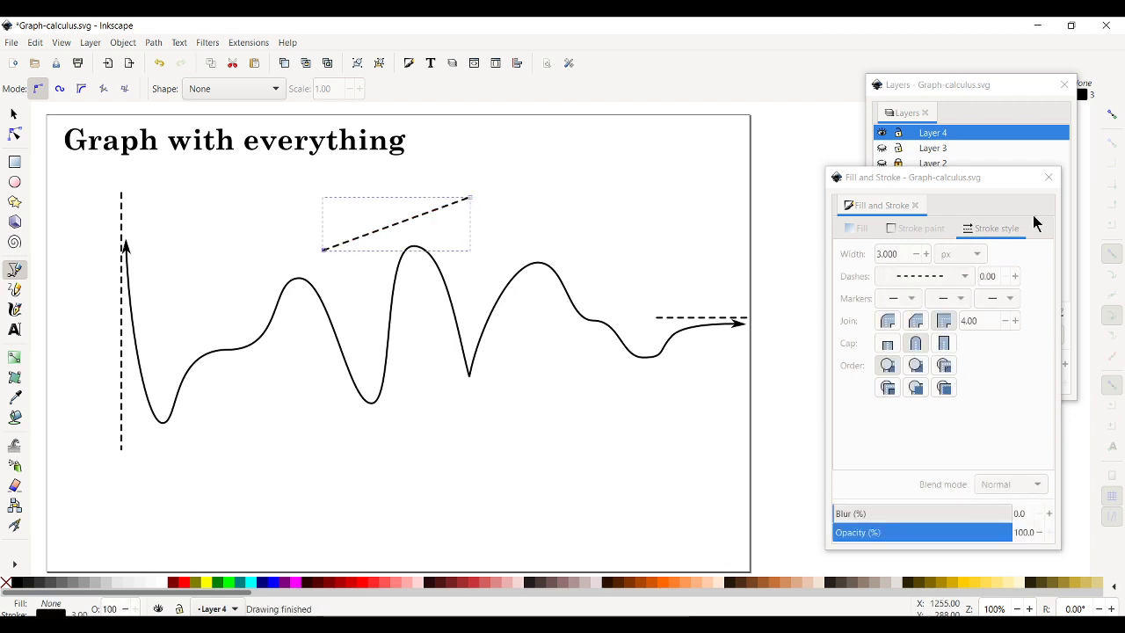
- Change the slanted line's dash pattern to solid and its stroke color to blue
left_click(988, 178)
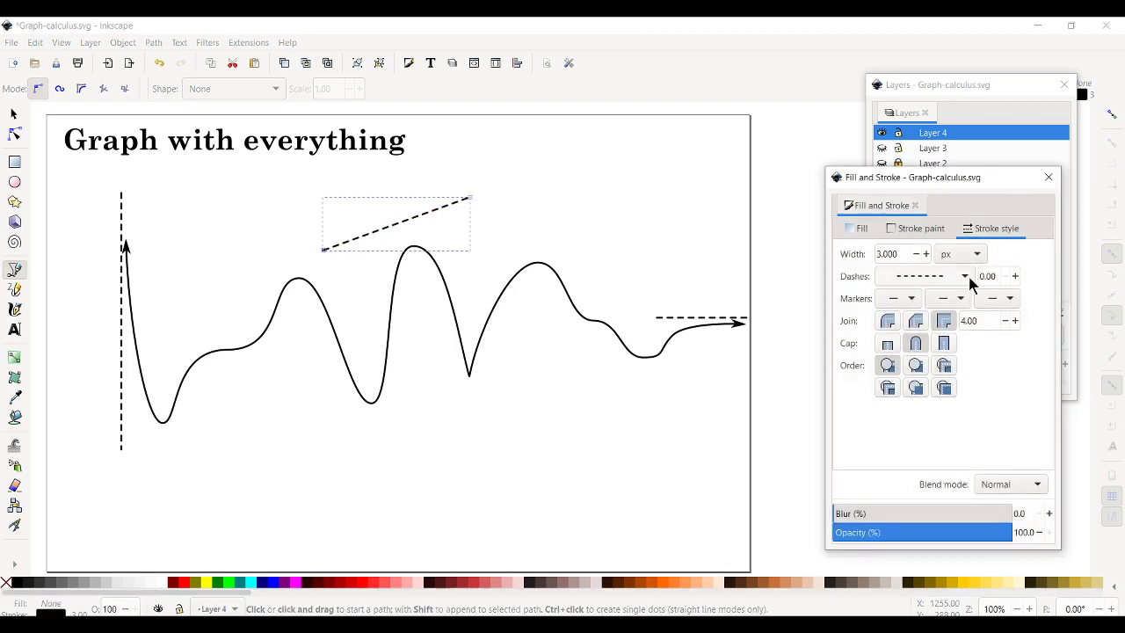
left_click(964, 276)
scroll(943, 94, "up", 1)
left_click(934, 30)
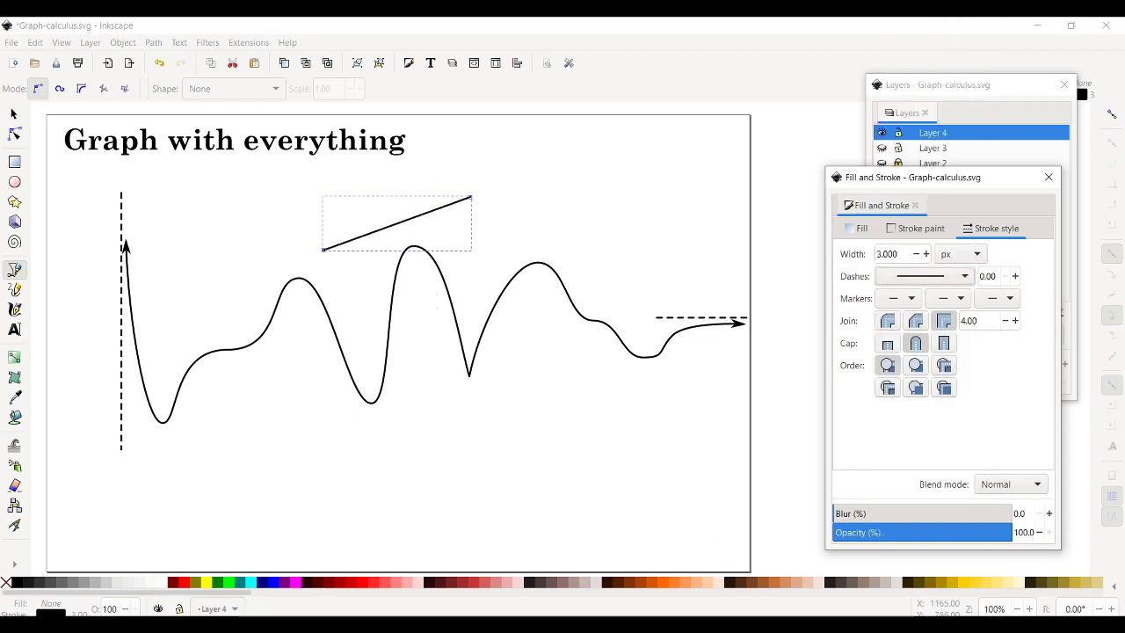
left_click(274, 584, "shift")
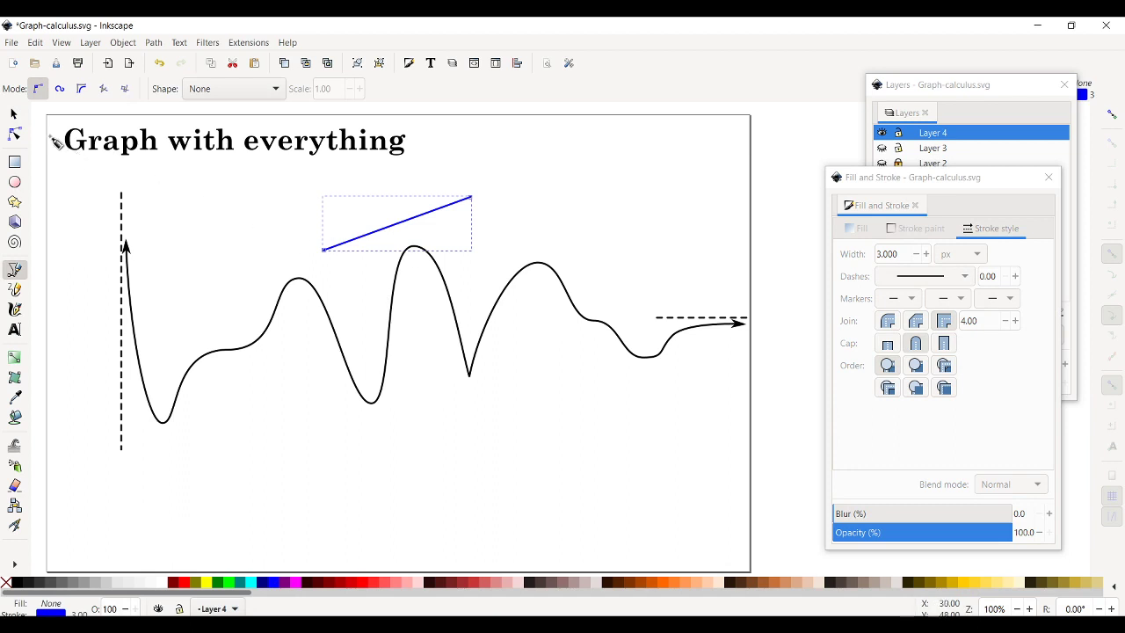
- Move the blue line down and right so it touches the top of the tallest peak
left_click(13, 114)
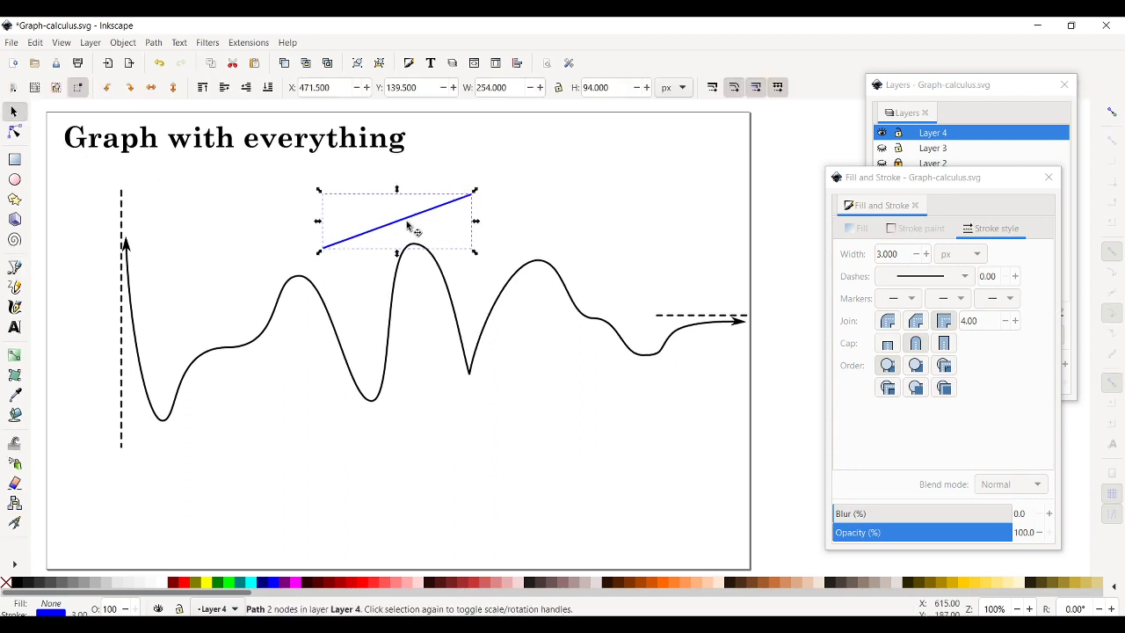
mouse_move(409, 225)
left_mouse_down()
mouse_move(431, 232)
mouse_move(420, 204)
mouse_move(431, 250)
left_mouse_up()
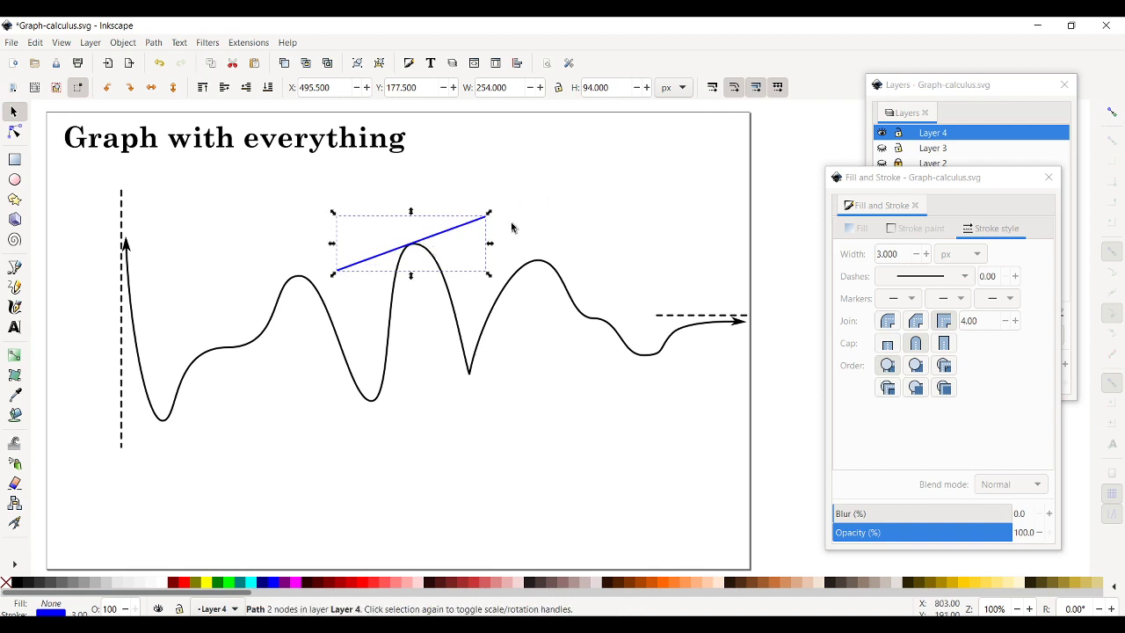
left_click(783, 300)
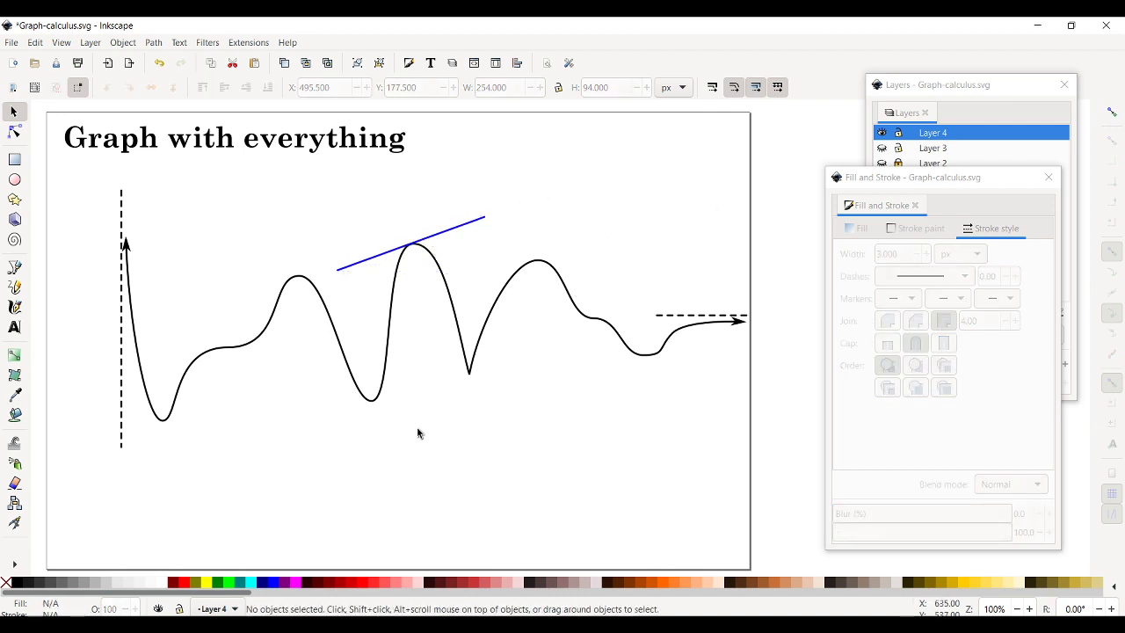
left_click(14, 266)
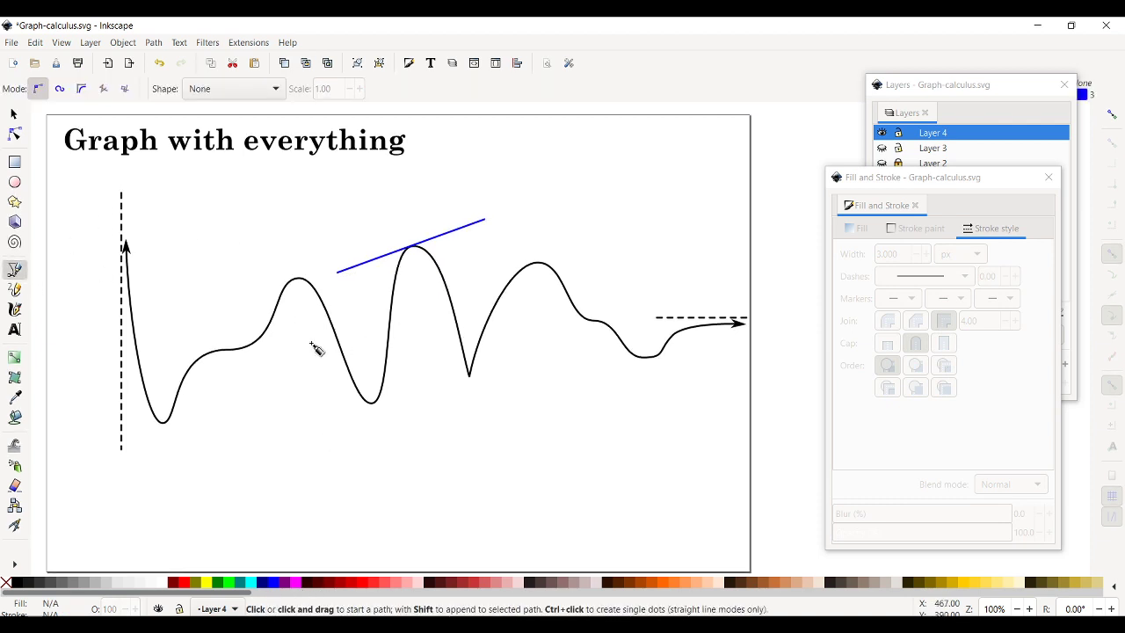
left_click(340, 208)
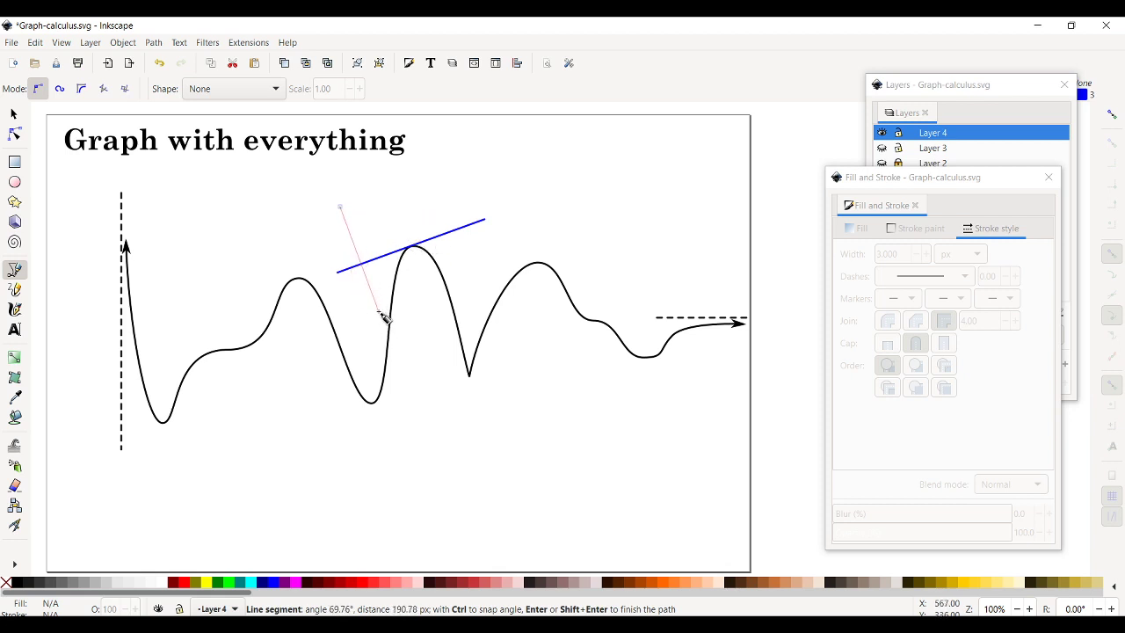
double_click(380, 314)
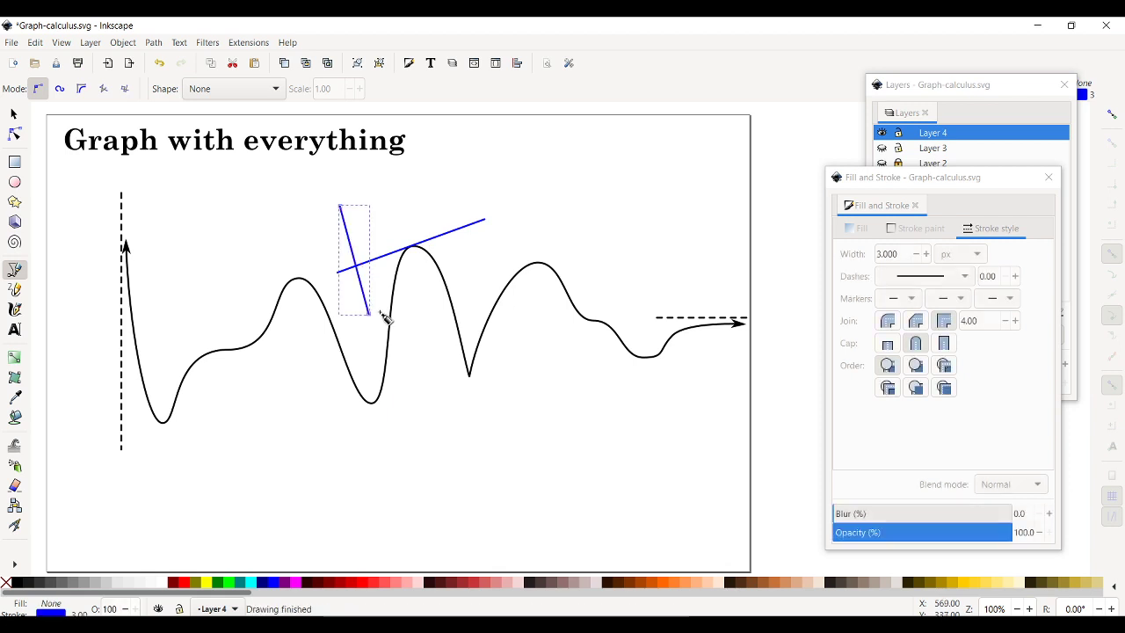
key("ctrl+z")
- Draw a straight line about 62 px wide and 167 px high, falling steeply across the blue line's left part, with a red stroke
left_click(343, 215)
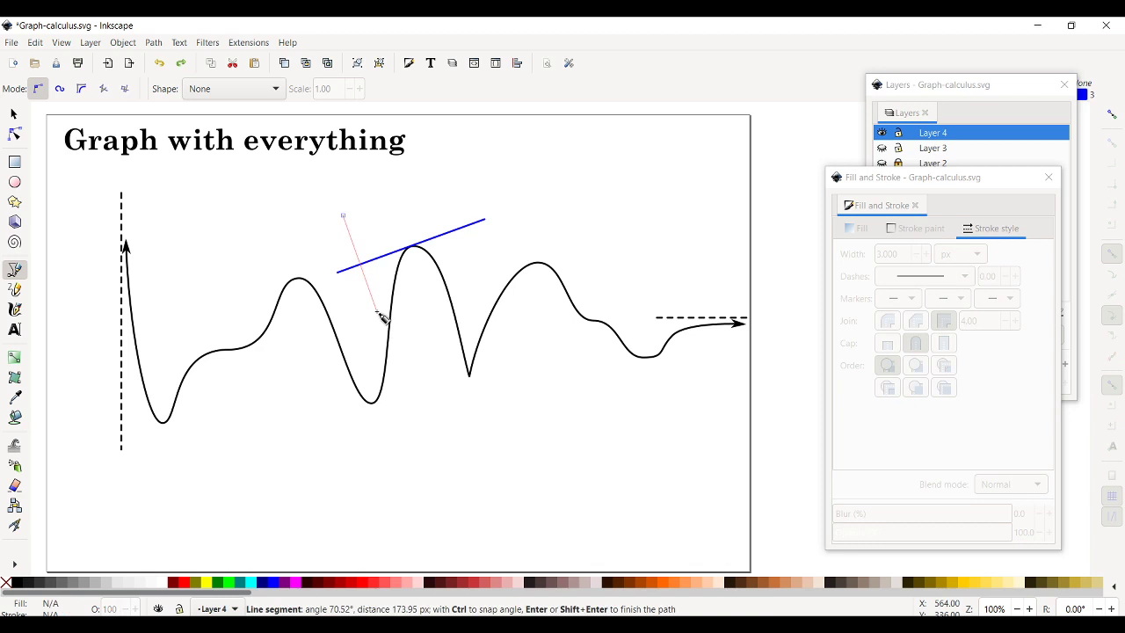
double_click(380, 314)
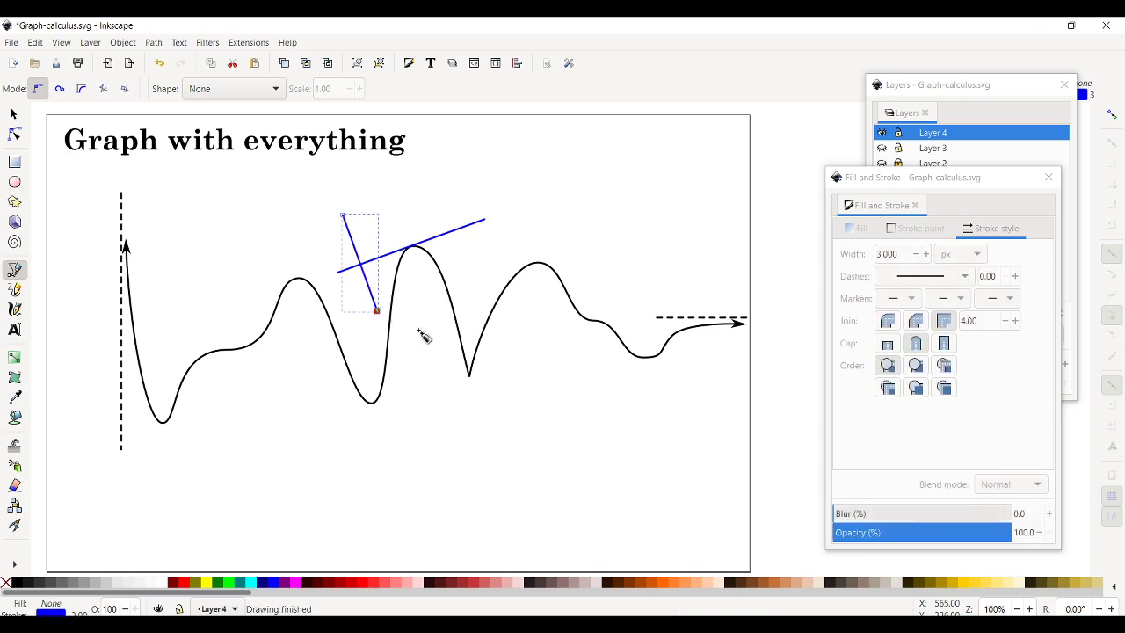
left_click(183, 582, "shift")
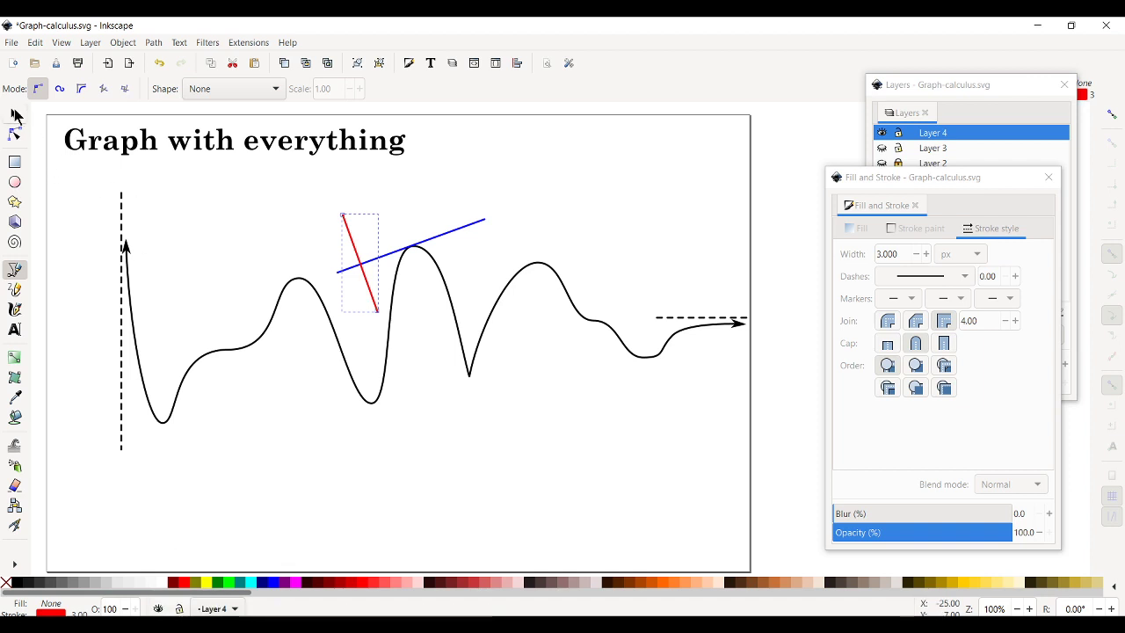
- Move the red line so it crosses the blue line where that touches the tallest peak, leaving nothing selected
left_click(15, 115)
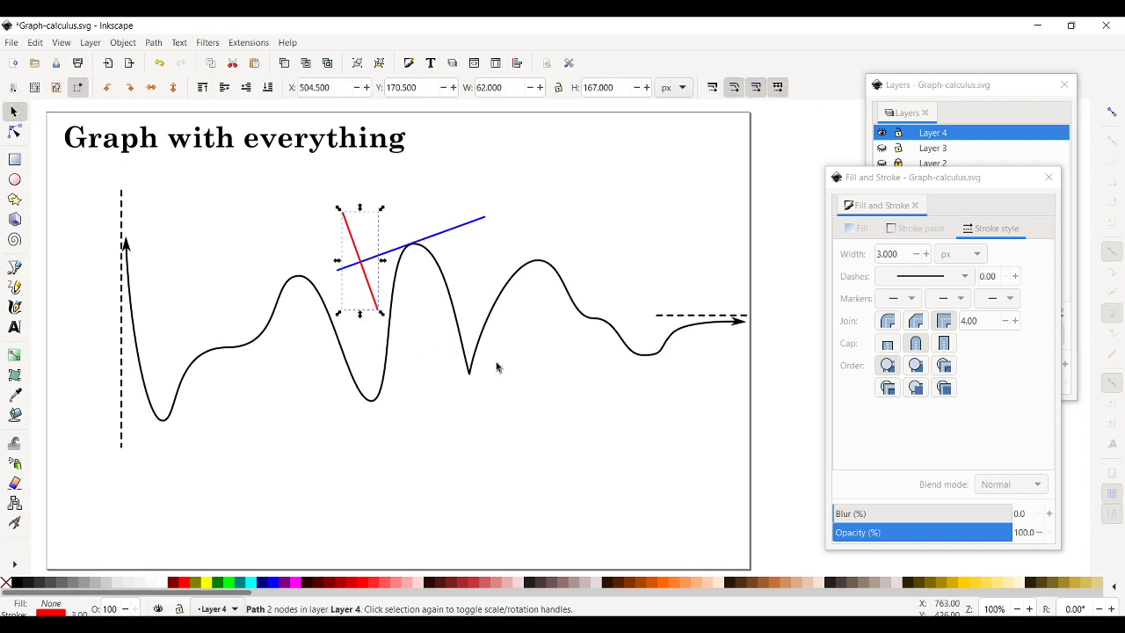
left_click_drag(388, 303, 426, 282)
left_click(542, 263)
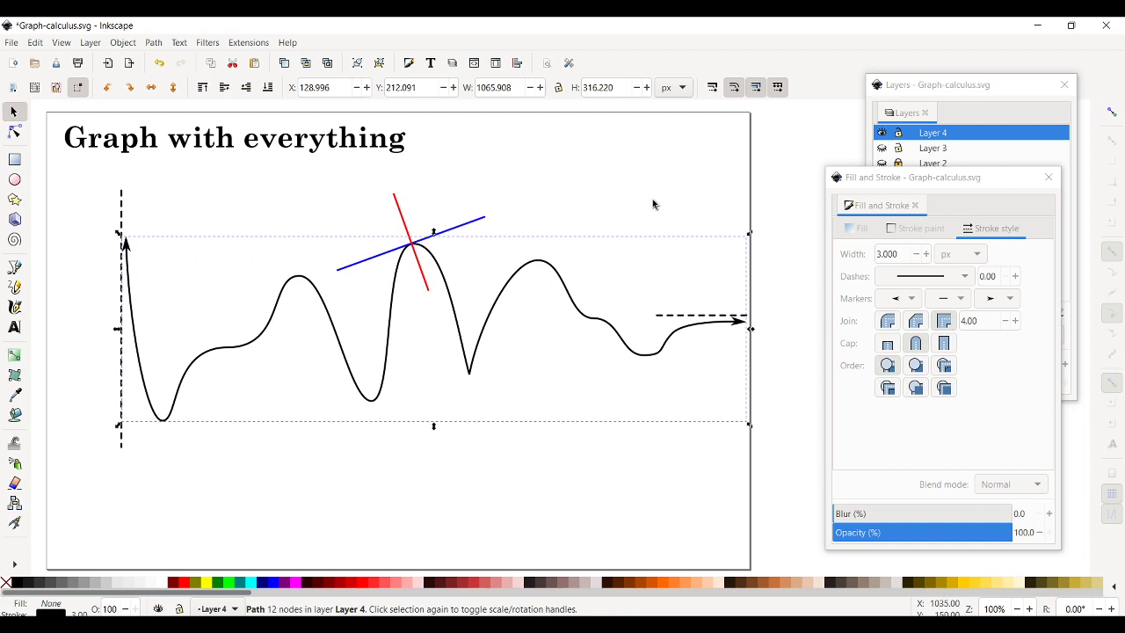
left_click(456, 185)
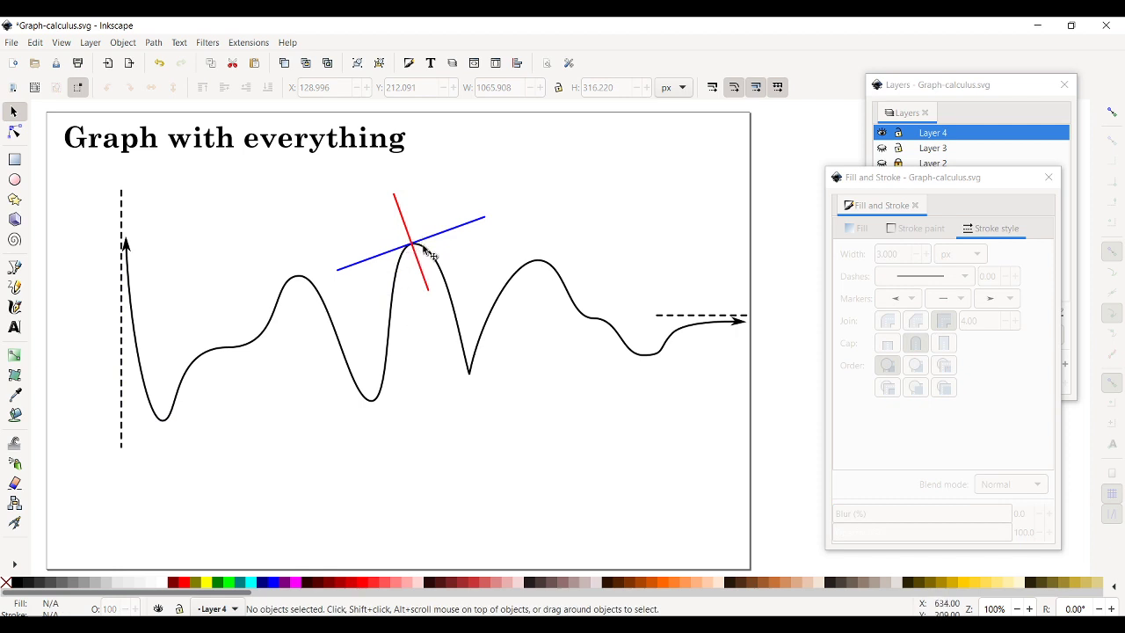
- Draw a small circle with a radius of about 8.5 px in the blank area above the curve's left part and color it teal
left_click(15, 182)
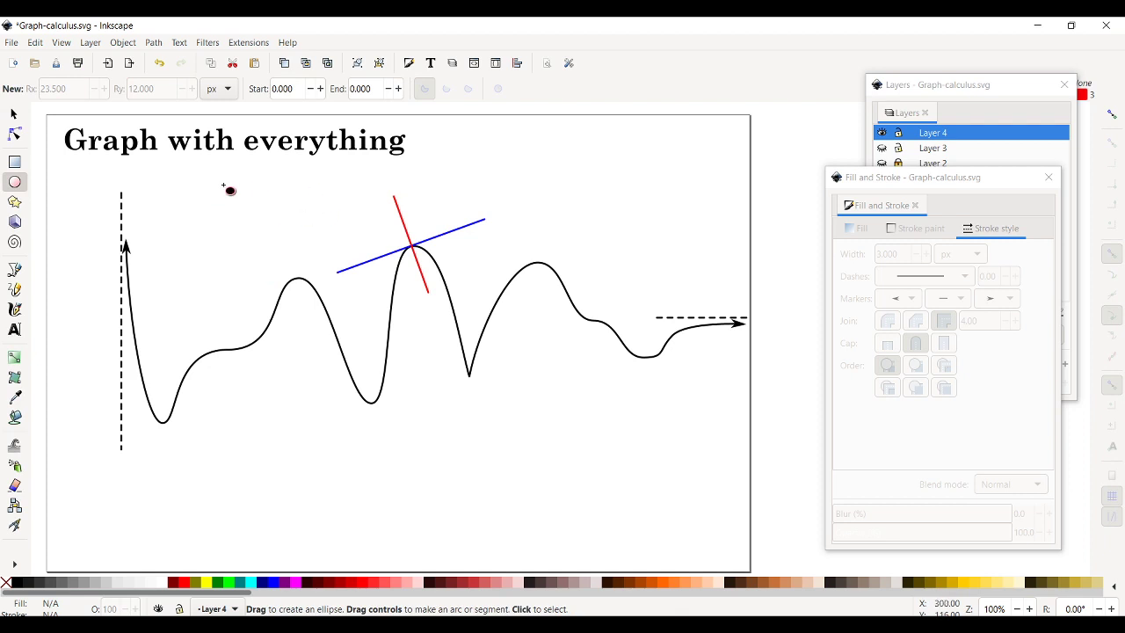
key("ctrl")
mouse_move(212, 181)
left_mouse_down()
mouse_move(239, 204)
mouse_move(230, 196)
left_mouse_up()
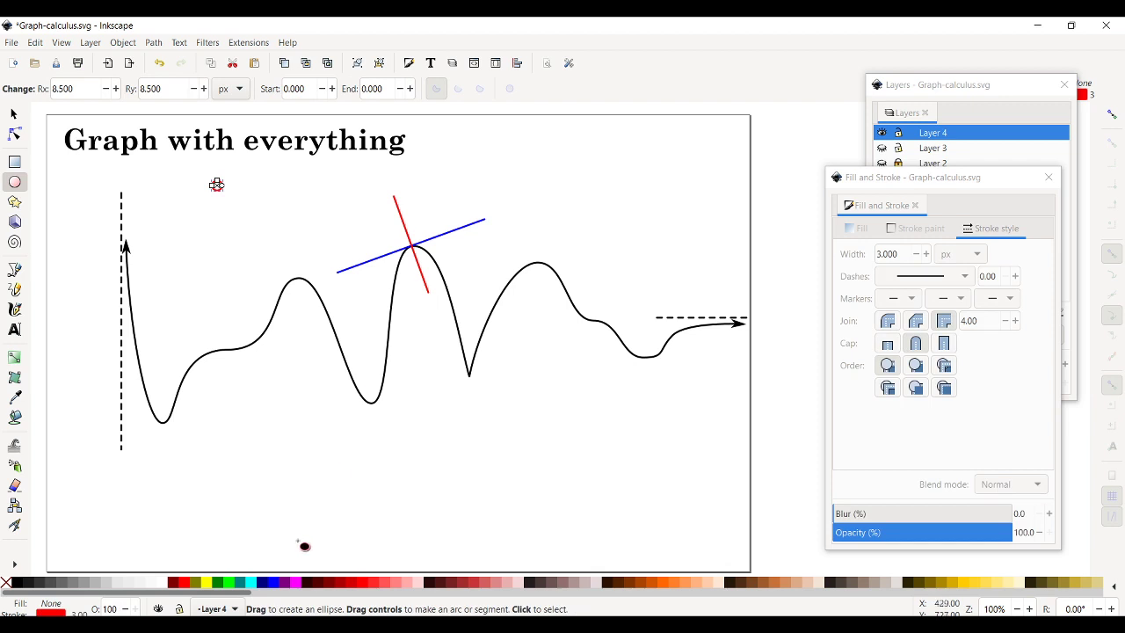
left_click(239, 584)
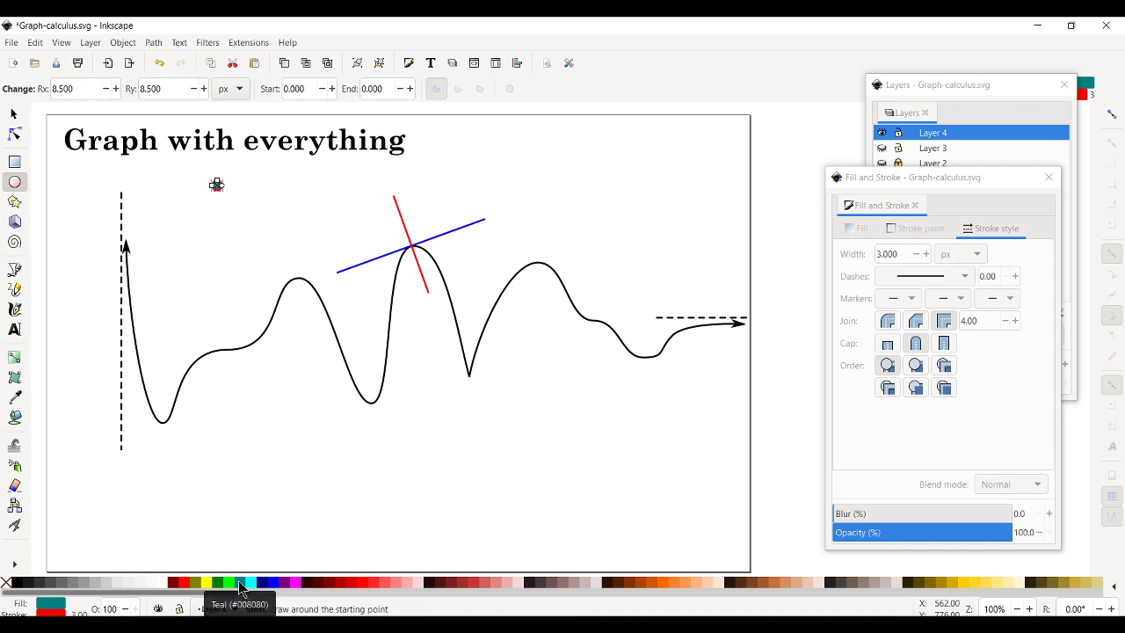
- Shrink the teal circle to about 13 px and center it where the red and blue lines cross on the tallest peak
left_click(13, 113)
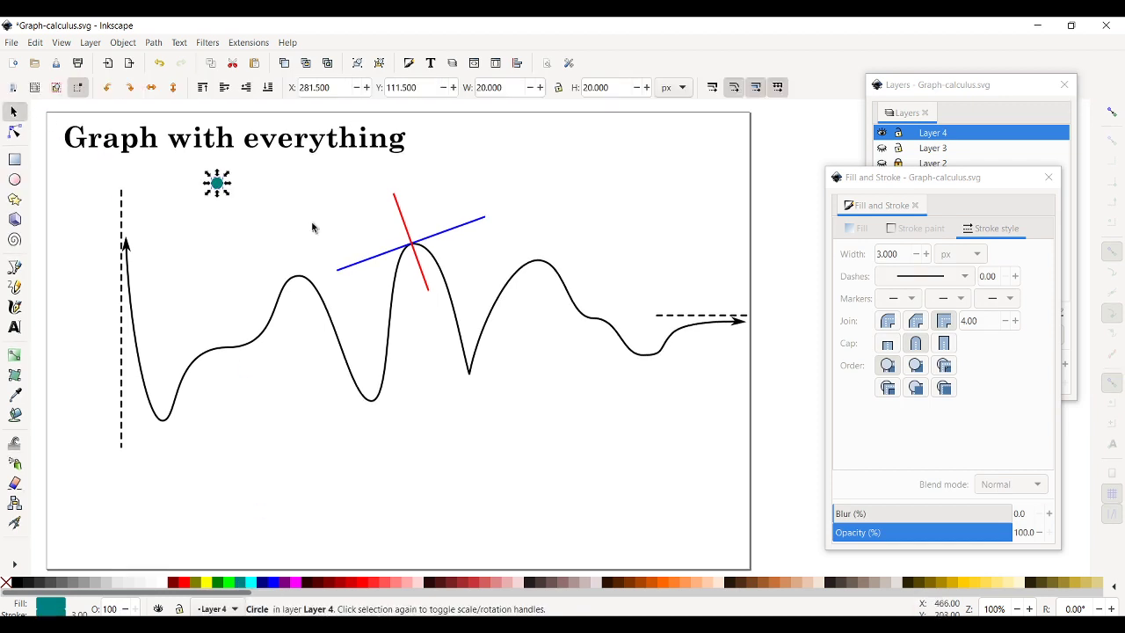
mouse_move(220, 183)
left_mouse_down()
mouse_move(339, 184)
mouse_move(419, 250)
mouse_move(346, 203)
mouse_move(421, 251)
left_mouse_up()
left_click(542, 226)
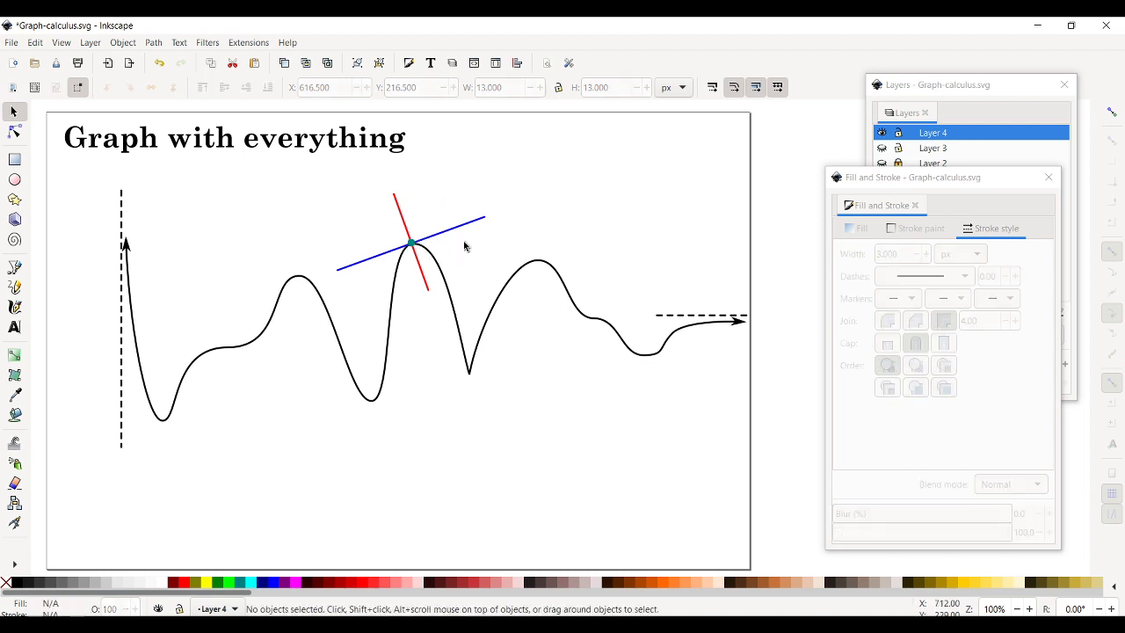
scroll(465, 243, "up", 4)
left_click_drag(239, 249, 243, 254)
left_click(495, 294)
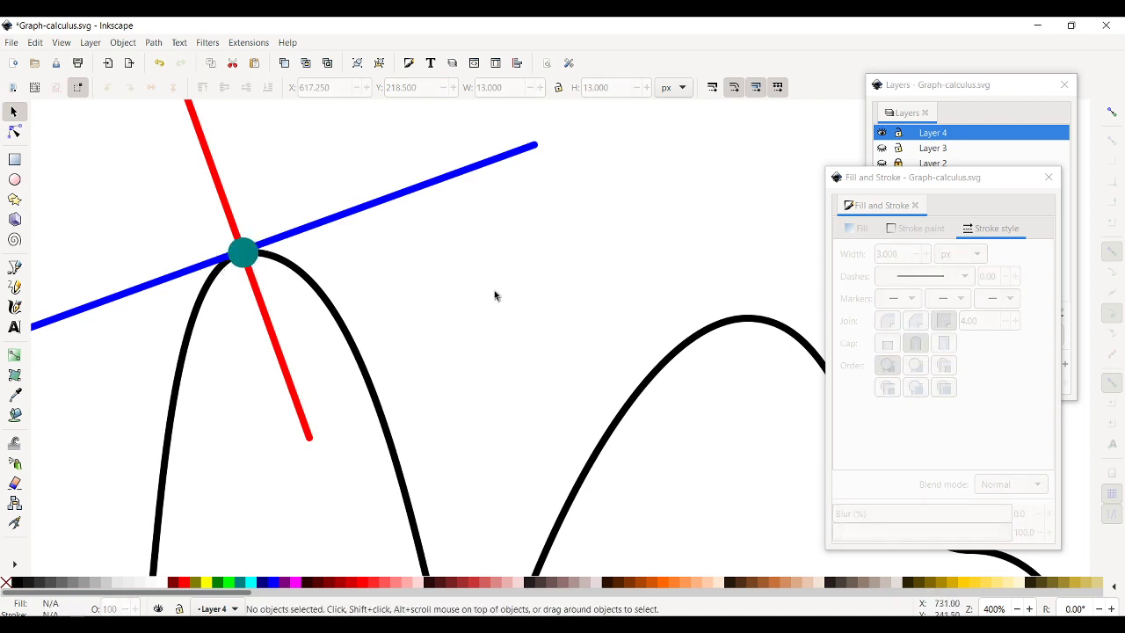
key("1")
scroll(530, 311, "left", 1)
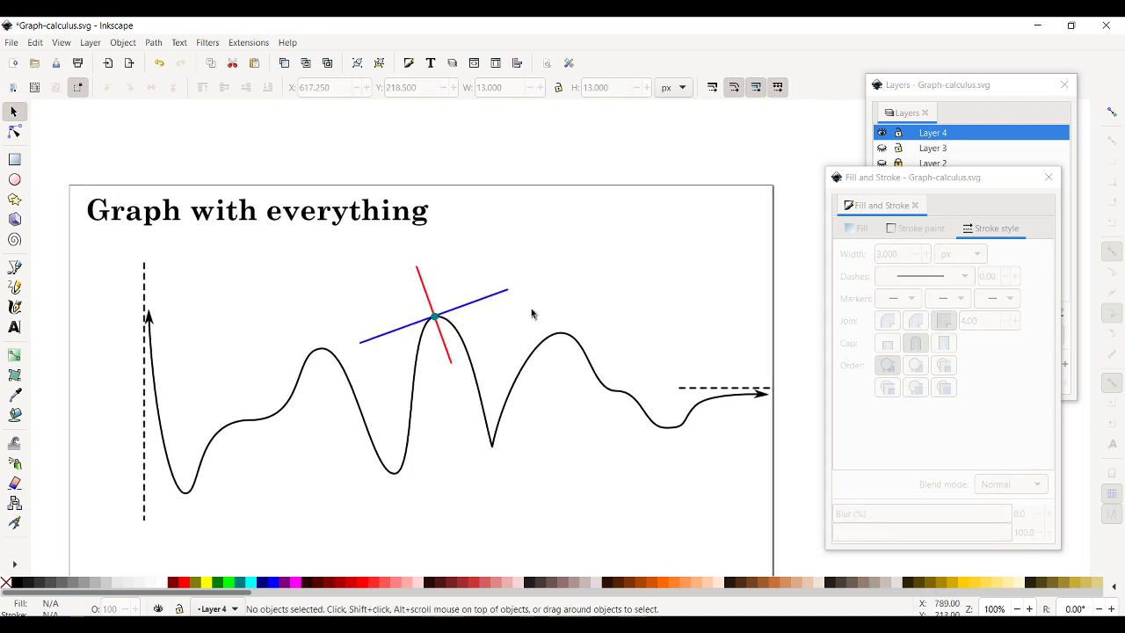
scroll(552, 306, "down", 1)
- Compare the example graph on Layer 3 with Layer 4, view Layer 3 without it, and restore Layer 4 without Layer 3
left_click(881, 149)
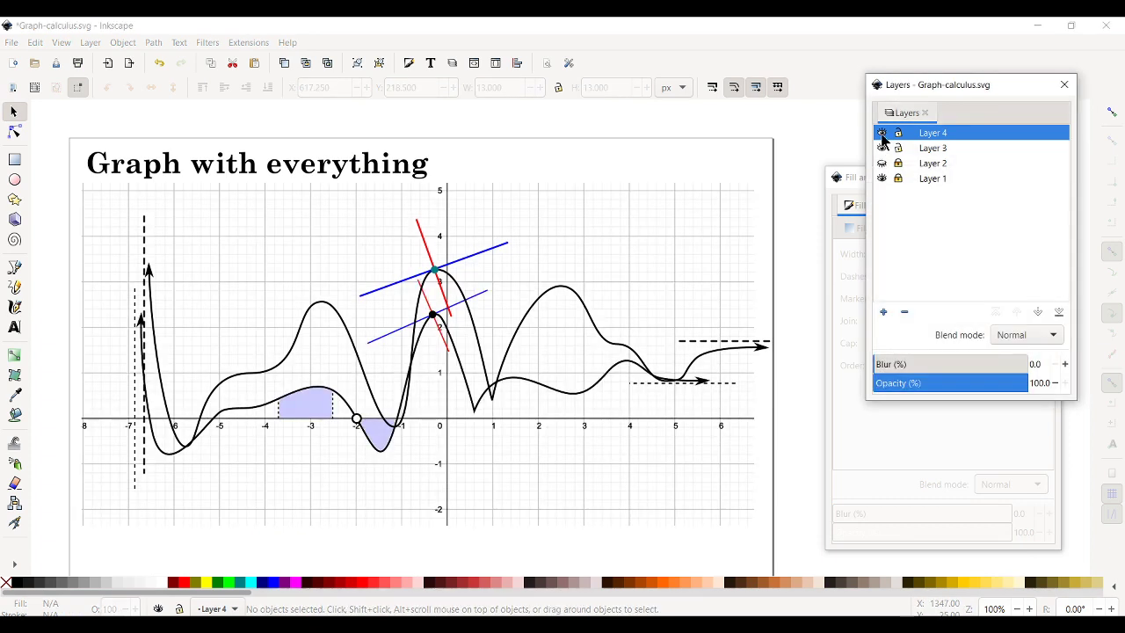
left_click(882, 134)
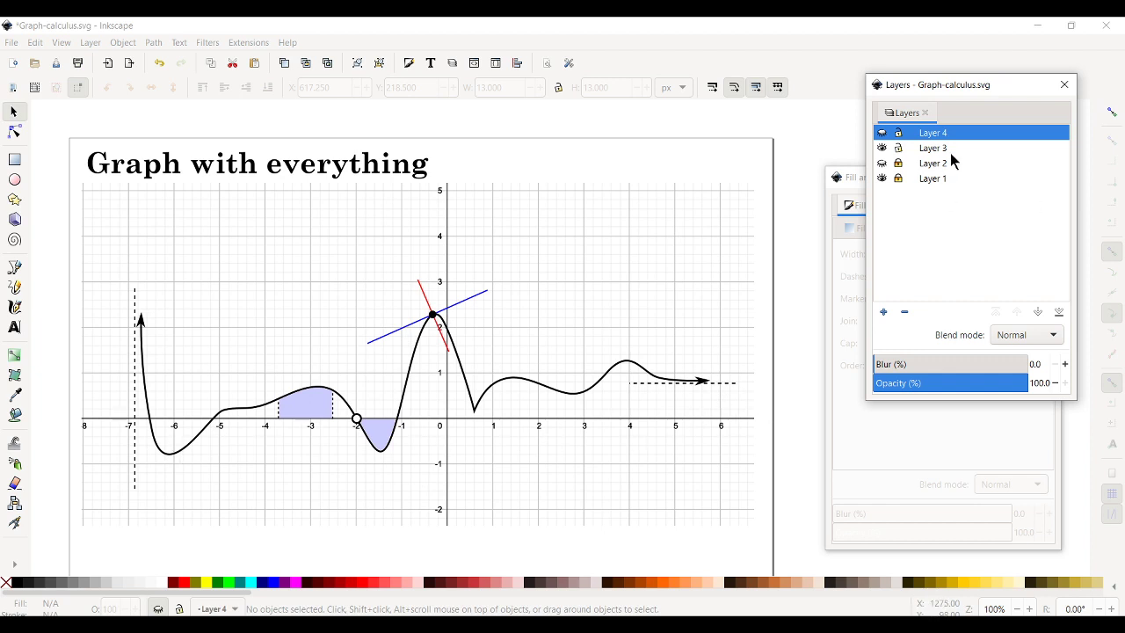
left_click(883, 148)
left_click(882, 133)
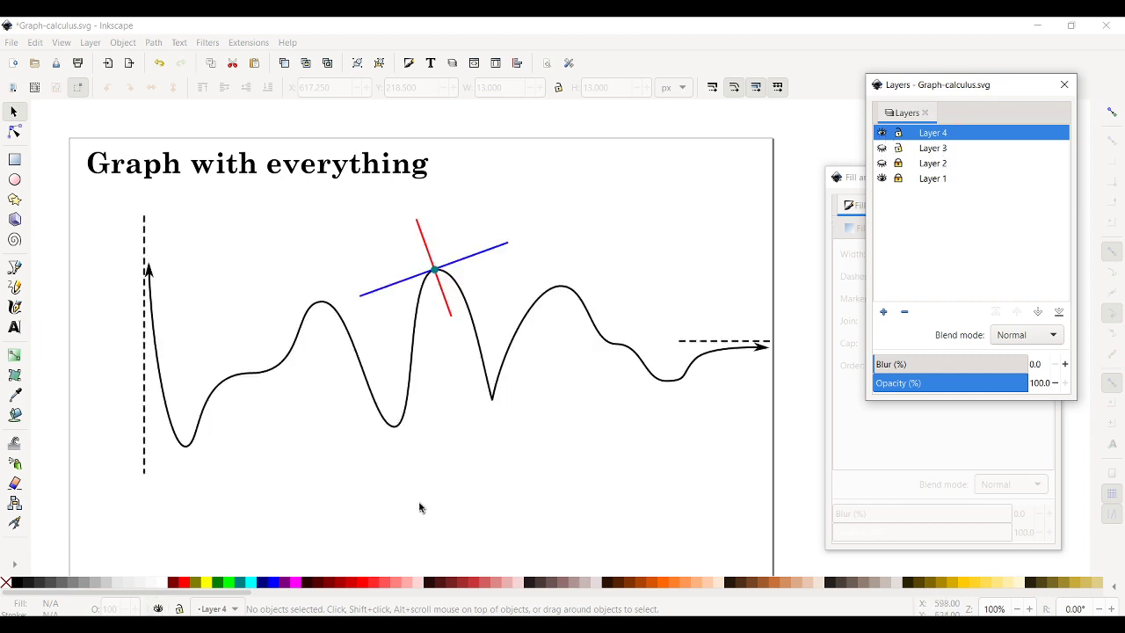
- Draw a horizontal line about 1110 px wide across the curve's lower part and set its stroke color to black
left_click(14, 267)
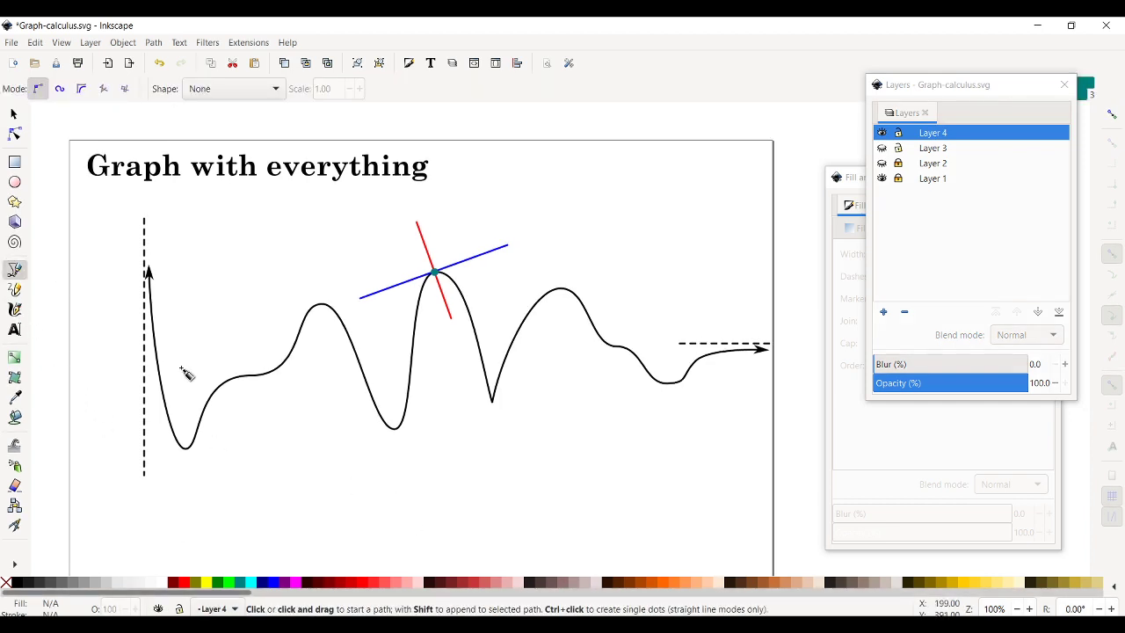
left_click(94, 405)
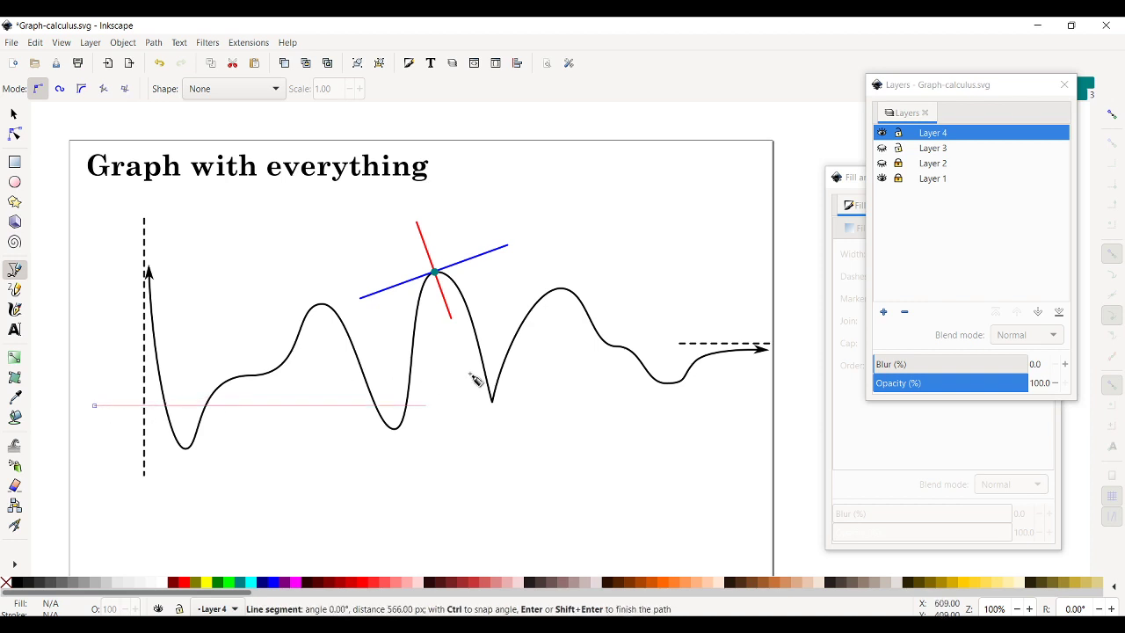
double_click(743, 406)
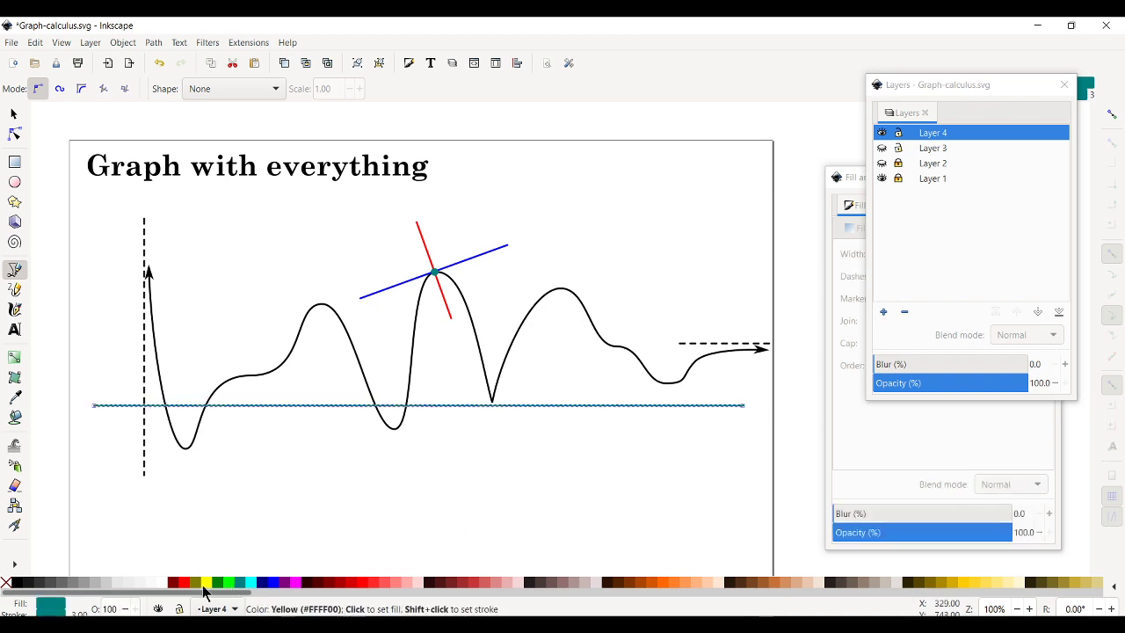
left_click(19, 589, "shift")
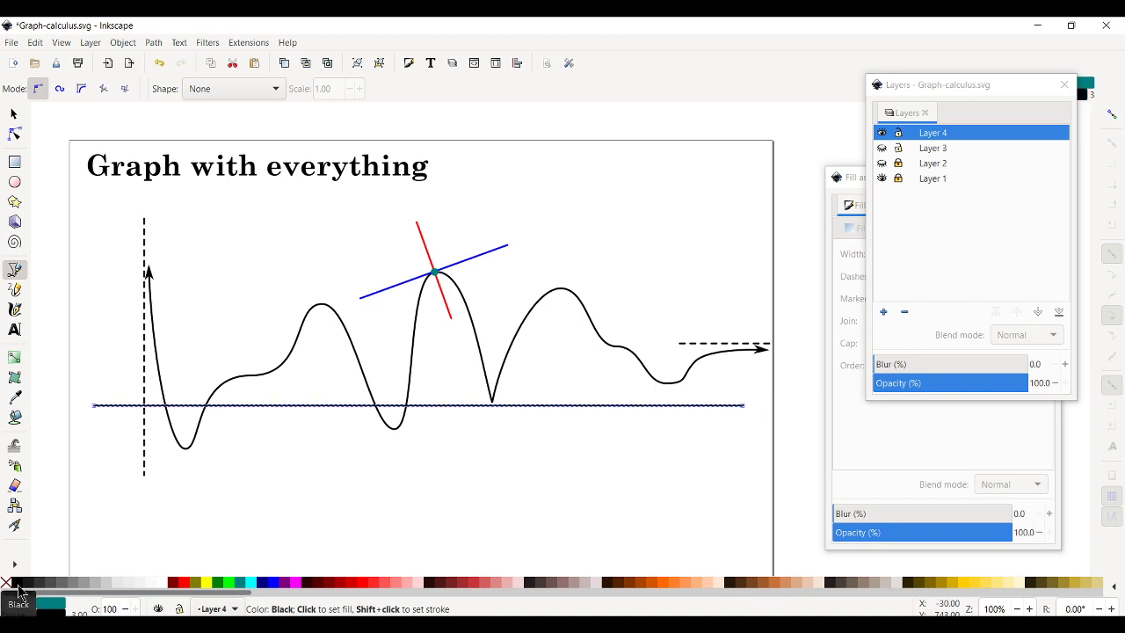
- Move the horizontal line up and slightly right so it touches the bottom of the curve's rightmost valley
left_click(14, 116)
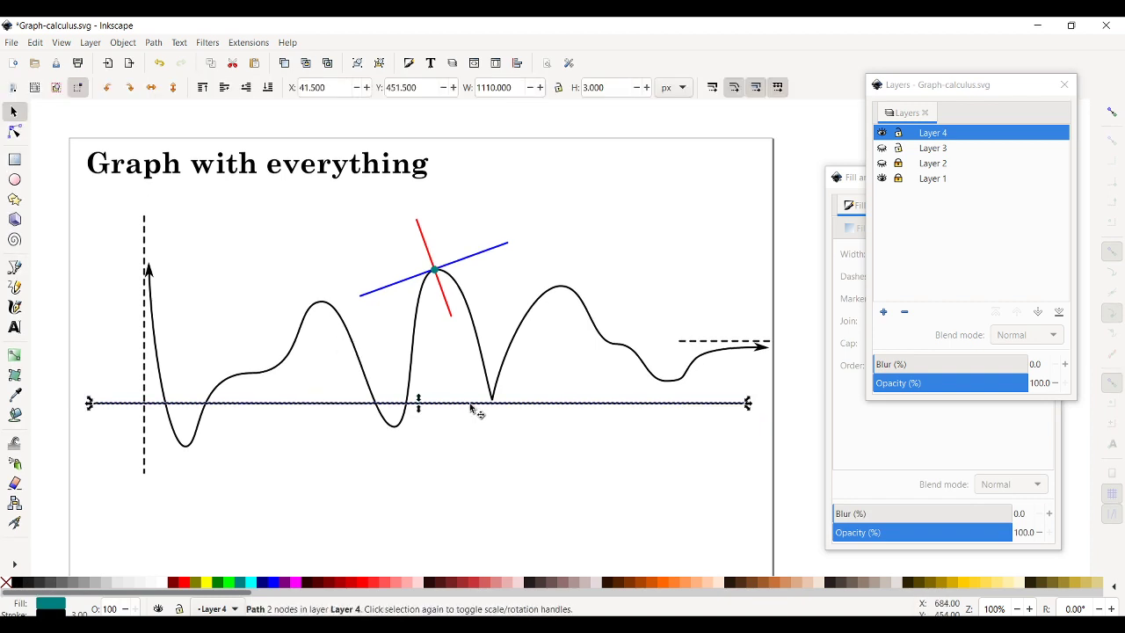
left_click_drag(471, 408, 482, 388)
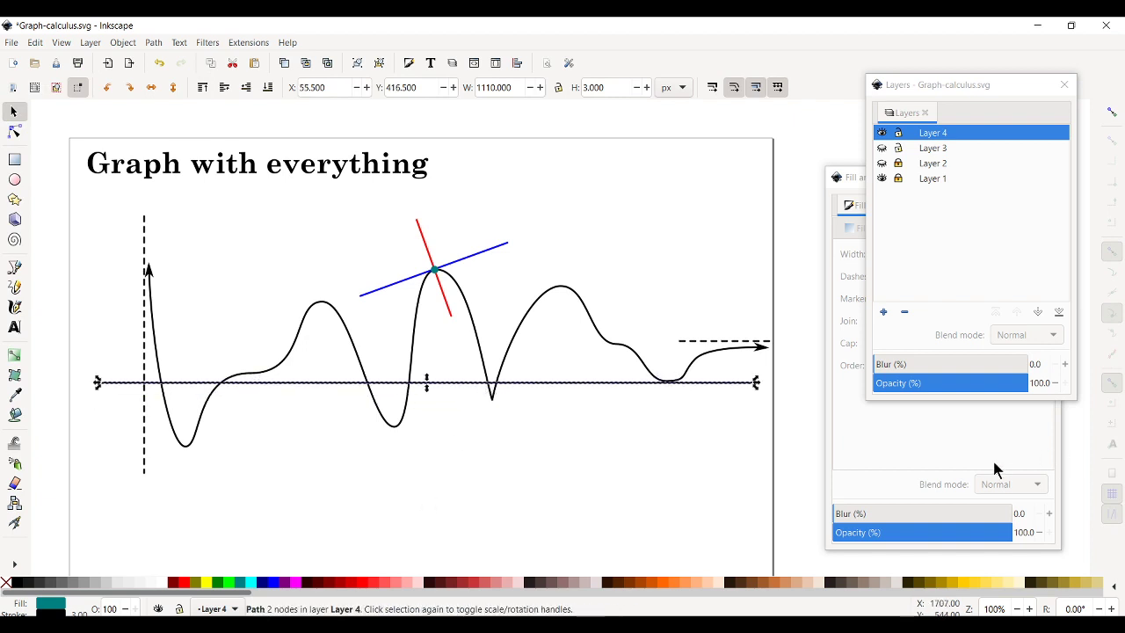
left_click(394, 510)
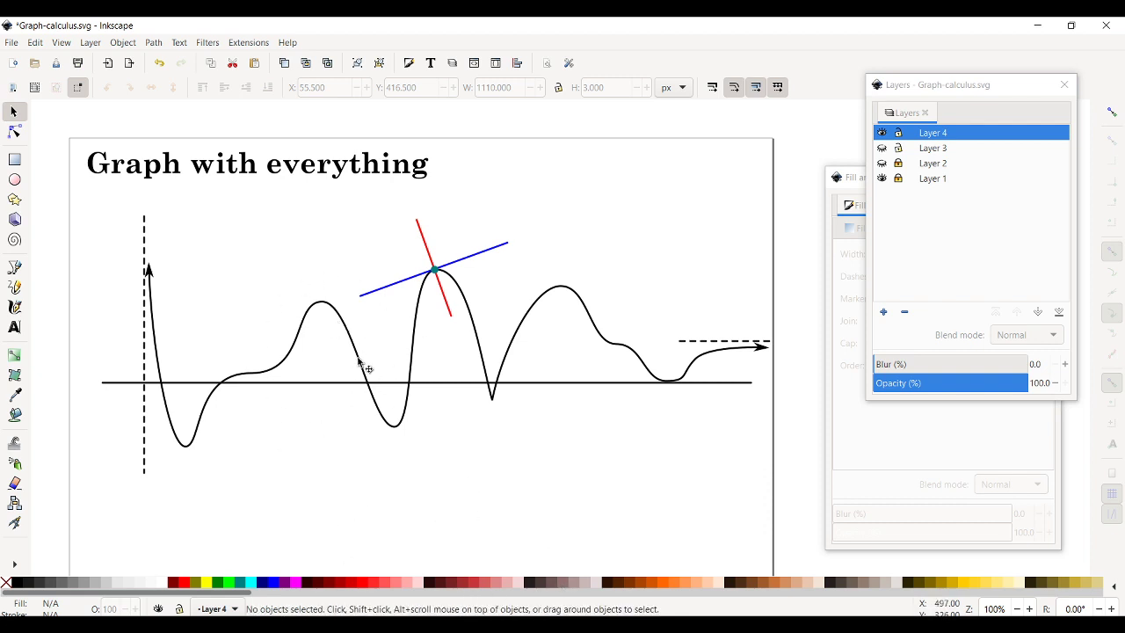
- Draw two vertical lines from the curve down to the horizontal line, one on each side of the first peak
left_click(14, 267)
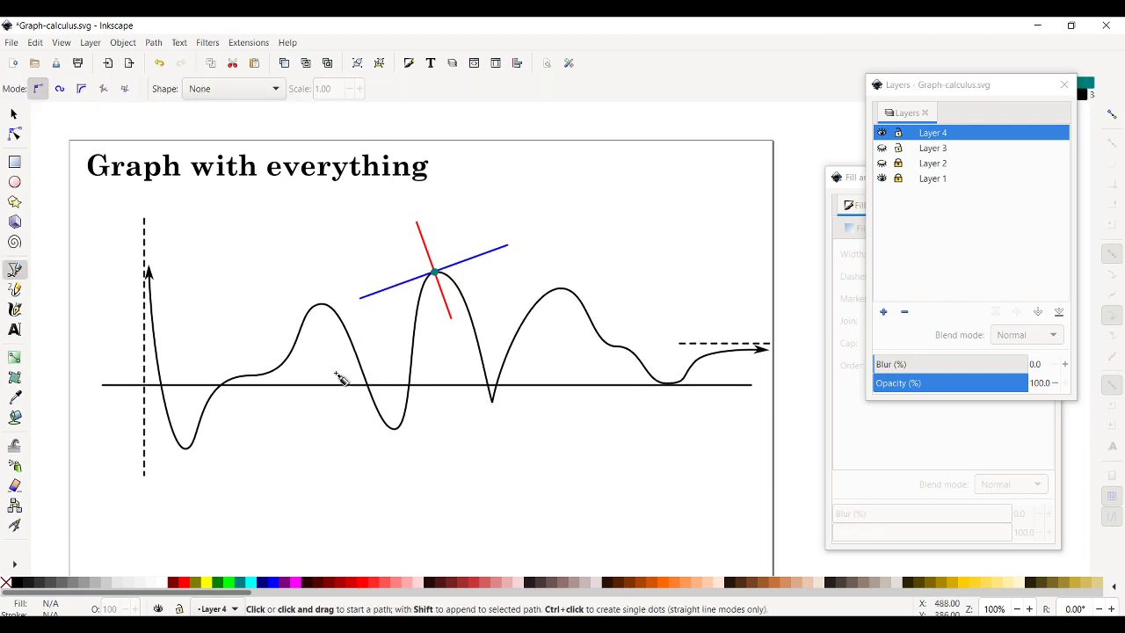
left_click(301, 345)
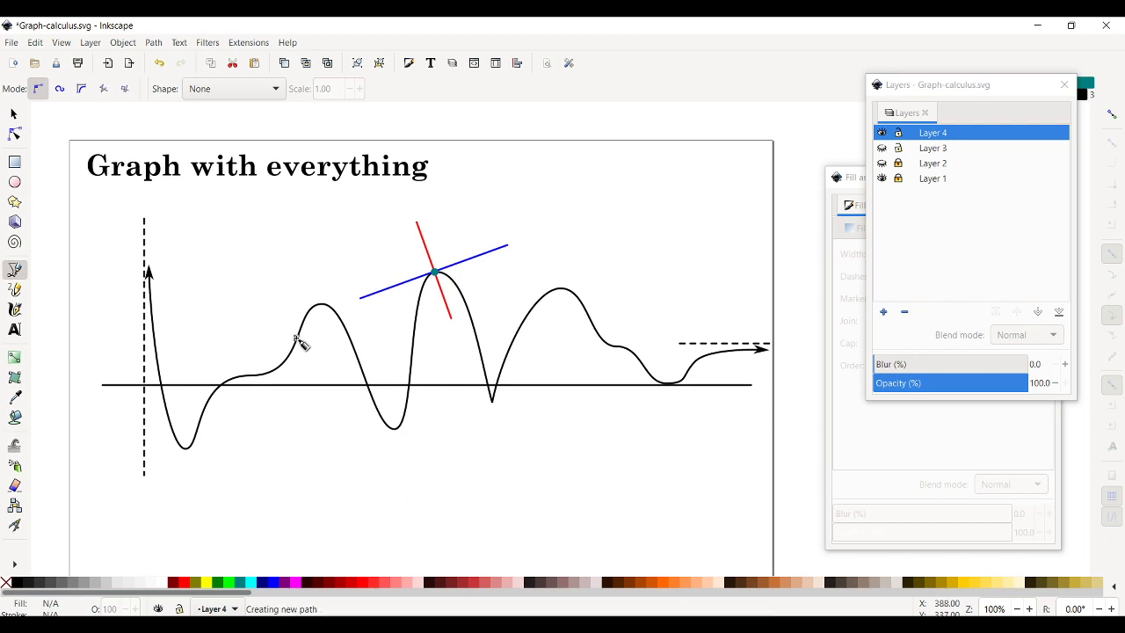
double_click(300, 392)
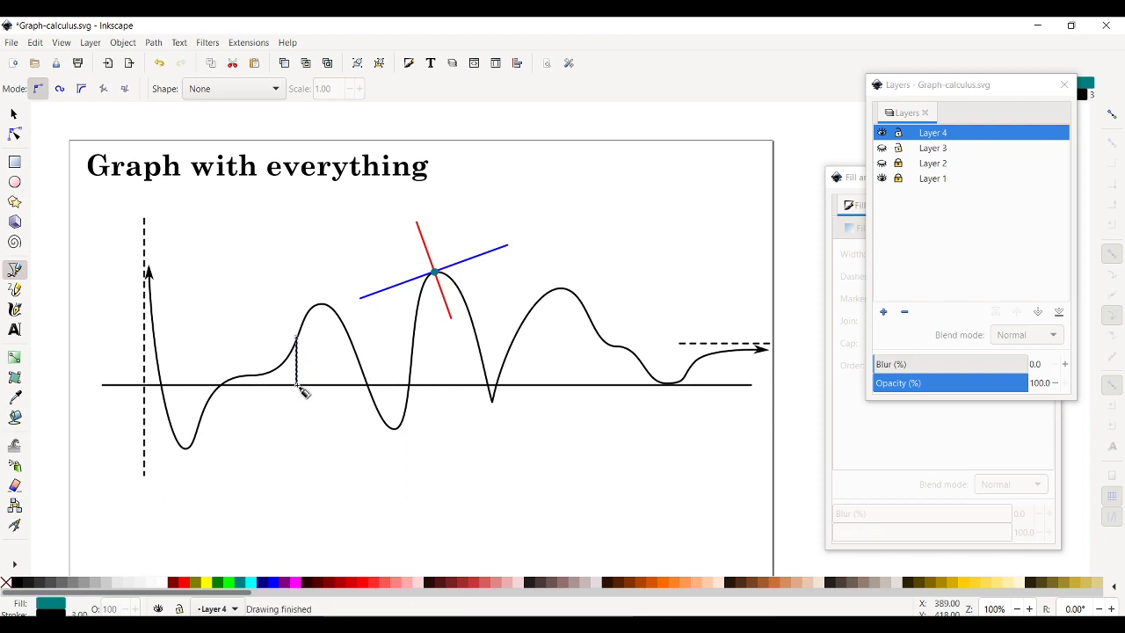
left_click(346, 335)
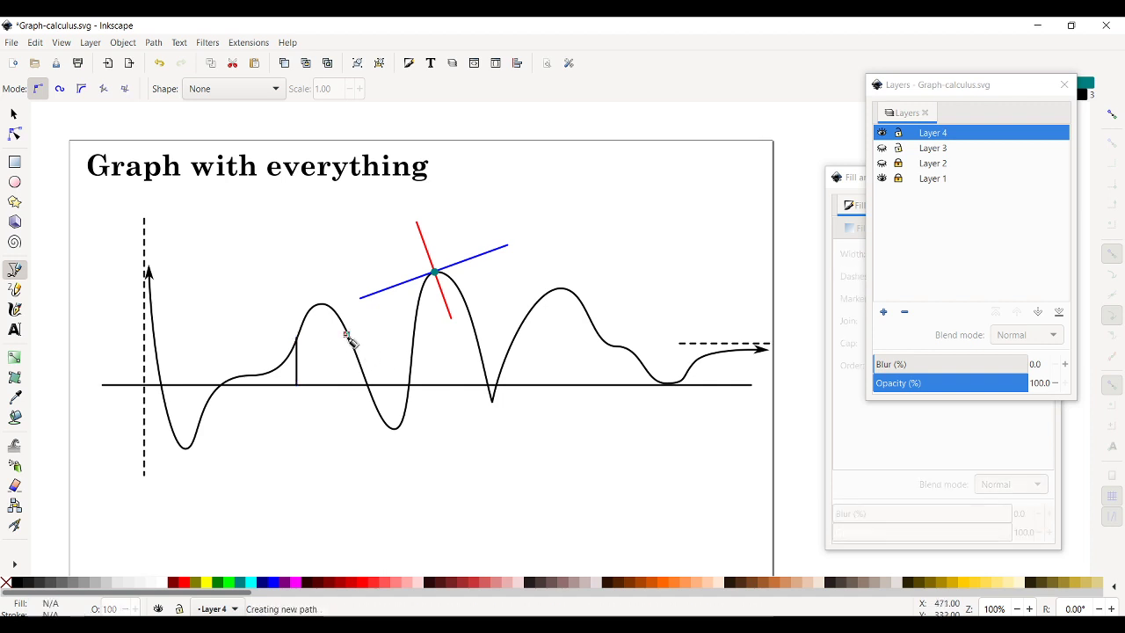
double_click(351, 392)
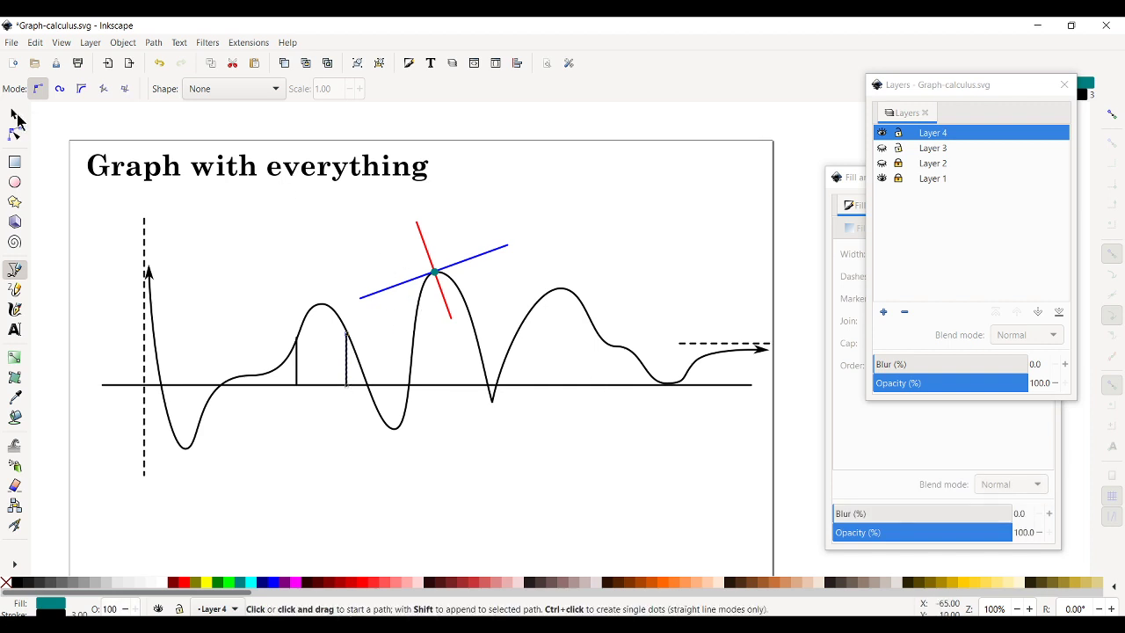
left_click(15, 116)
left_click(328, 435)
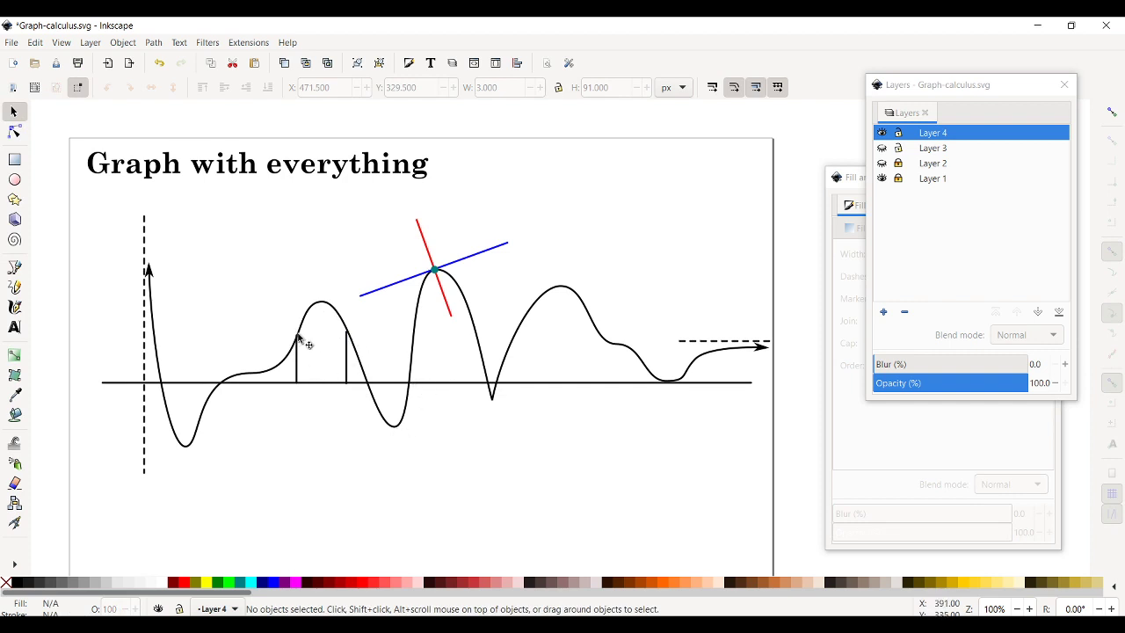
- Bucket-fill the area under the first peak, between the two vertical lines and the horizontal line, with teal
left_click(14, 419)
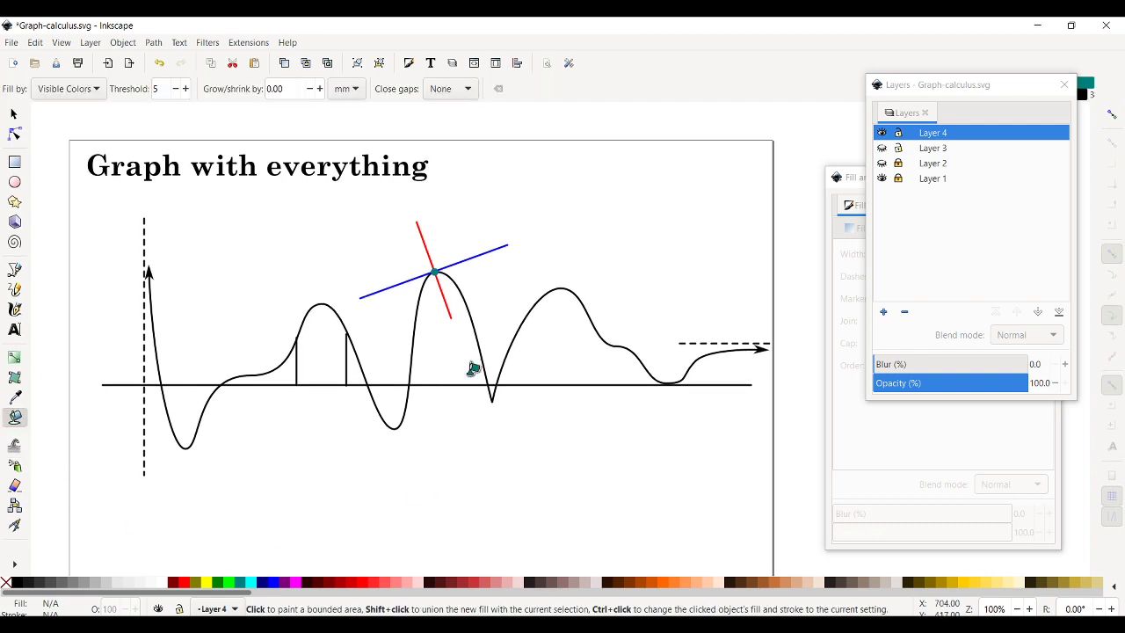
left_click(327, 356)
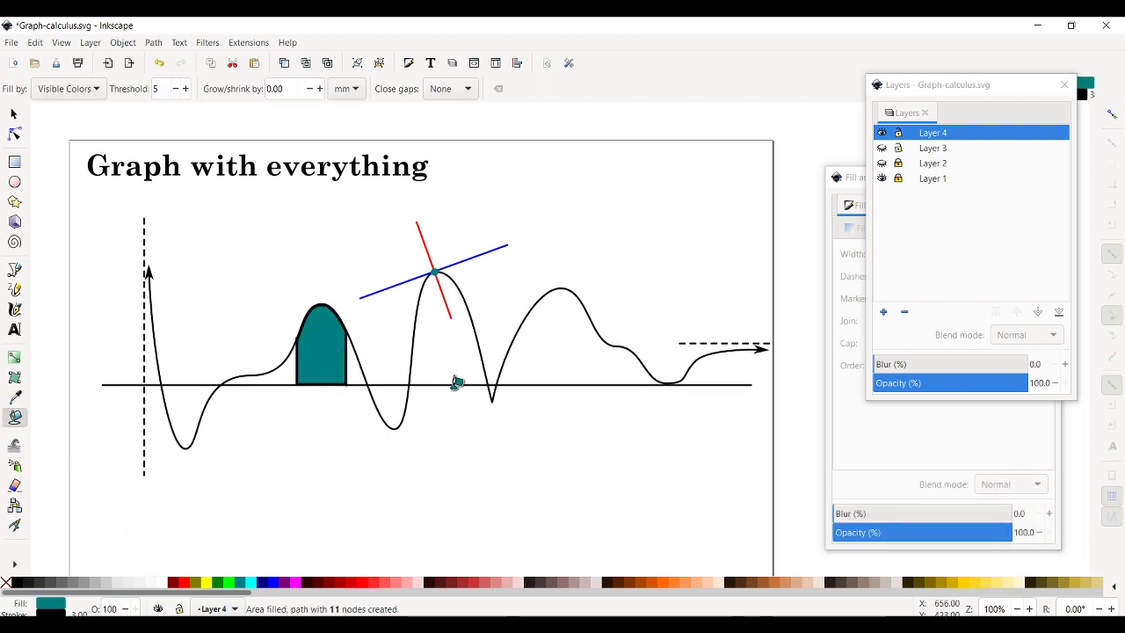
- Recolor the filled area under the first peak to blue with lightness 85 and remove its stroke
left_click(275, 583)
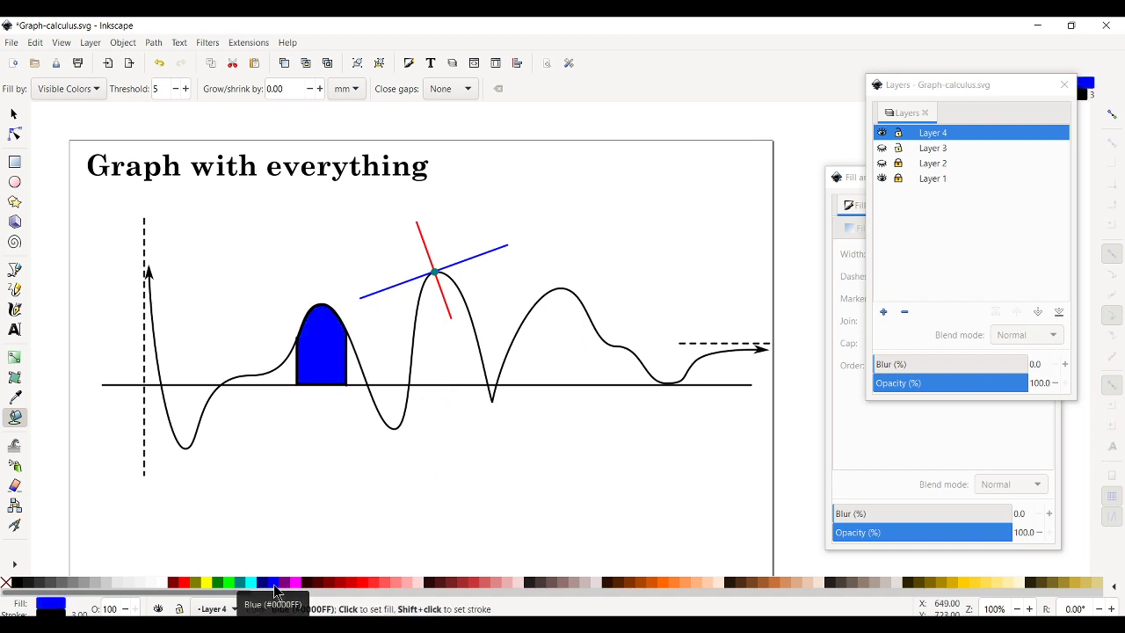
left_click(897, 438)
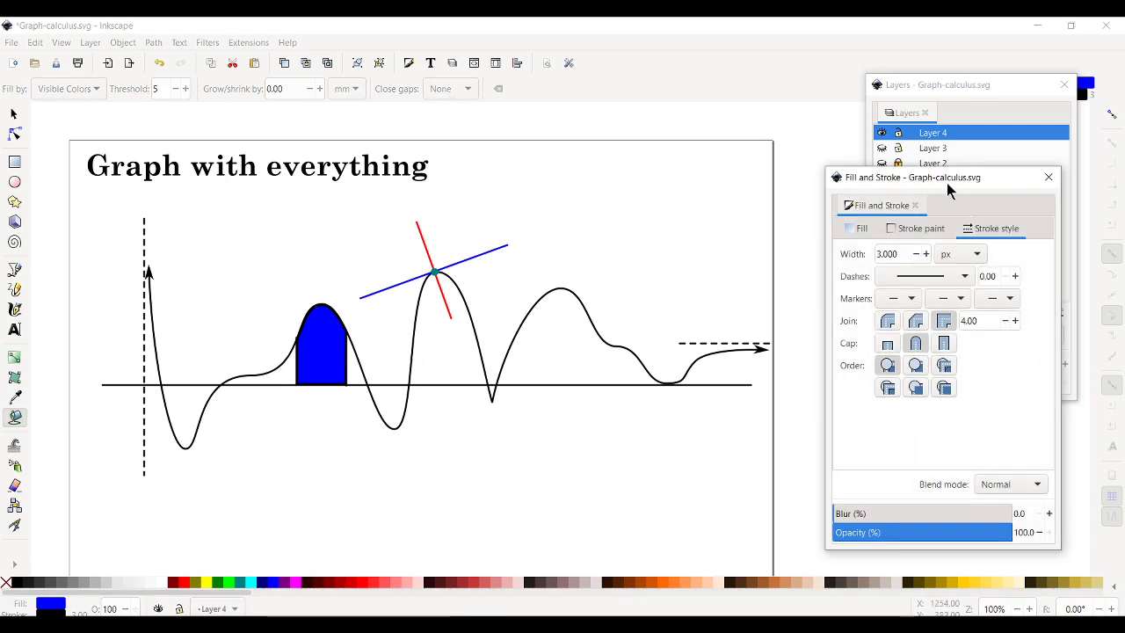
left_click(859, 229)
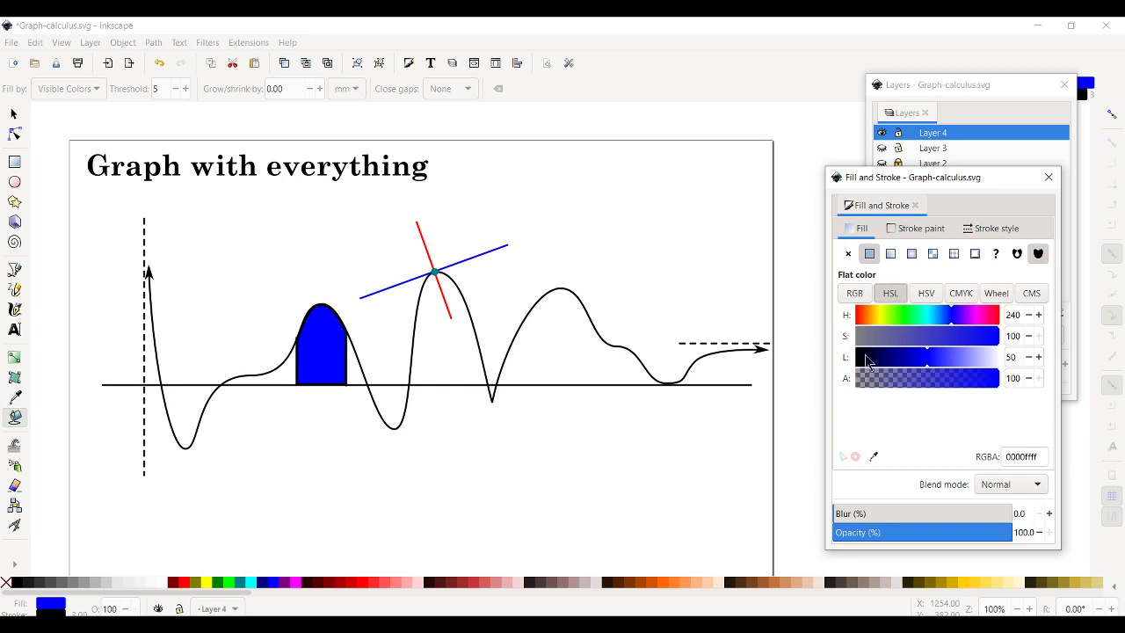
left_click(978, 359)
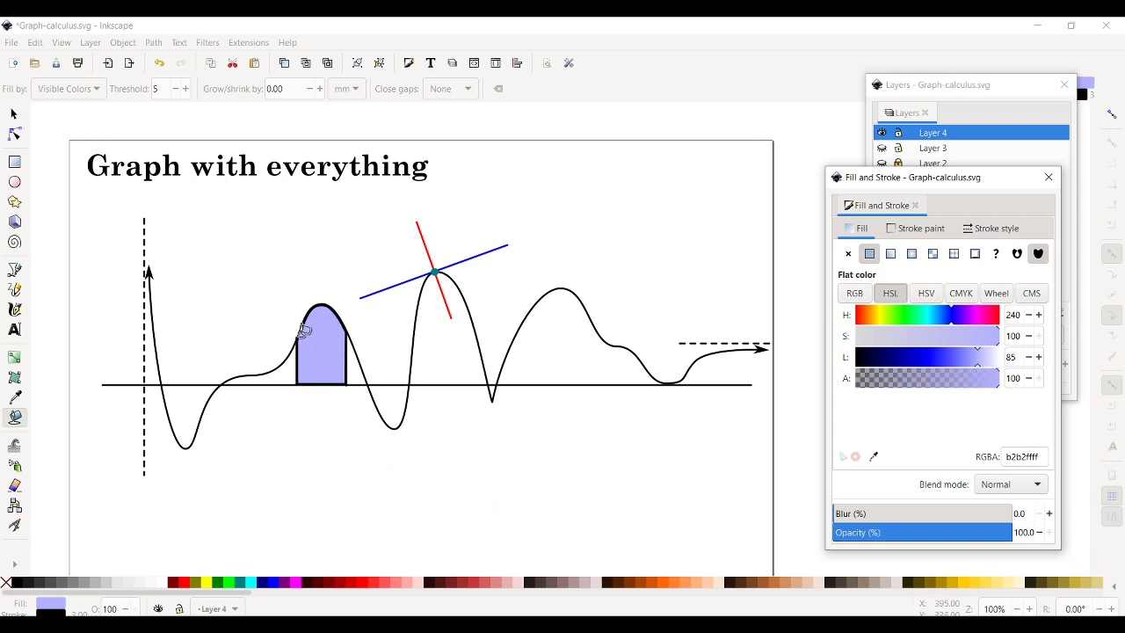
left_click(6, 587, "shift")
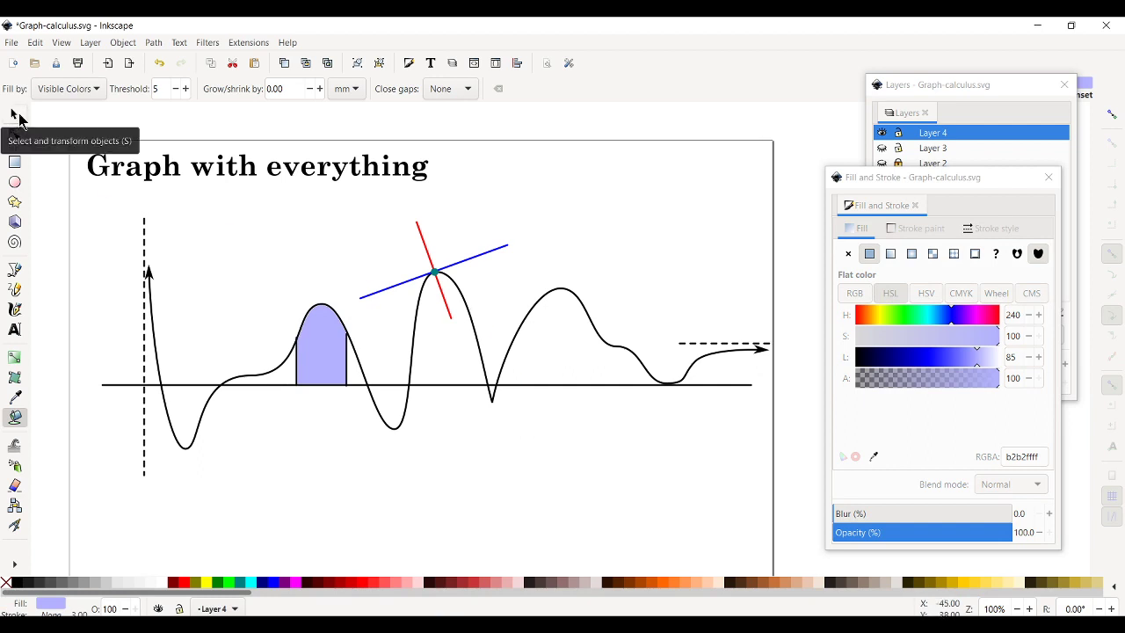
- Try moving the shaded area away from the first peak, and undo the move
left_click(14, 117)
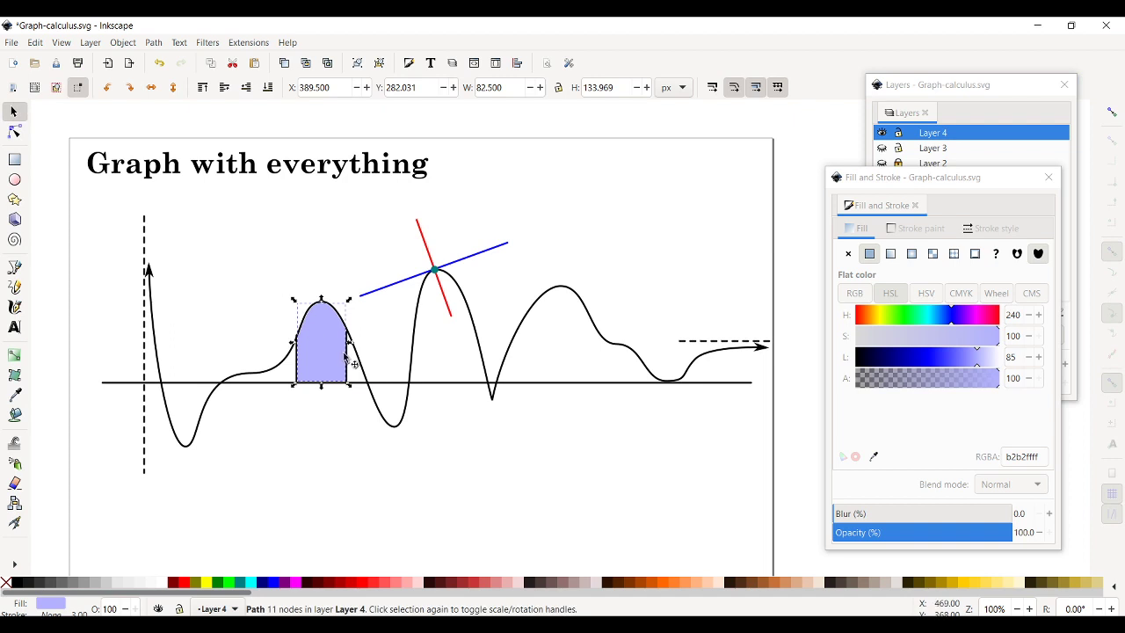
left_click_drag(325, 356, 264, 302)
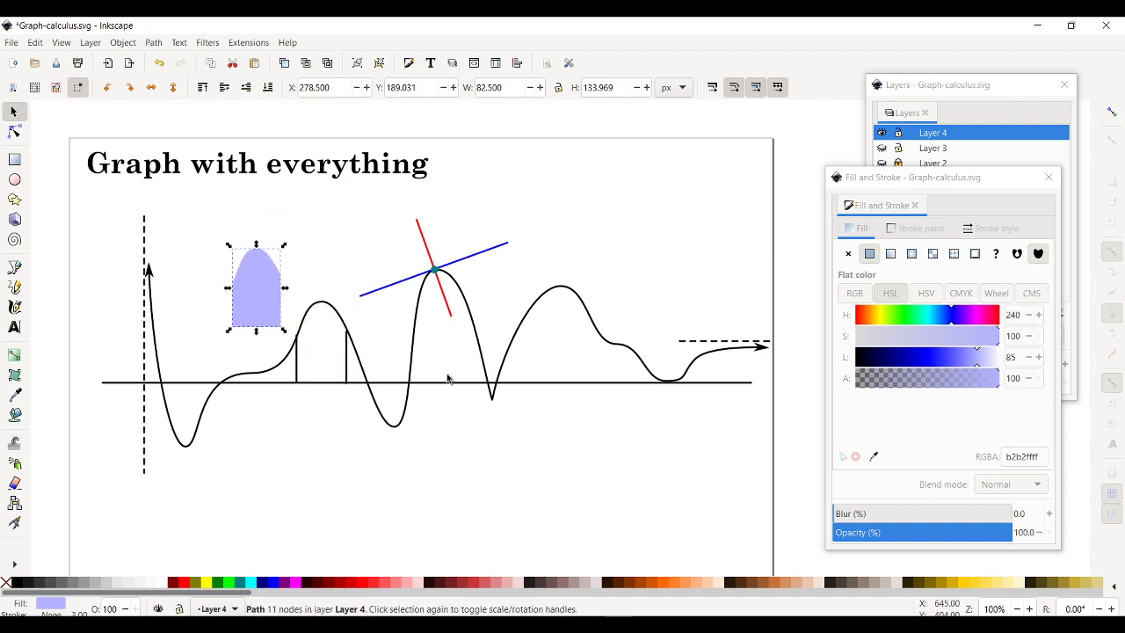
key("ctrl+z")
left_click(339, 432)
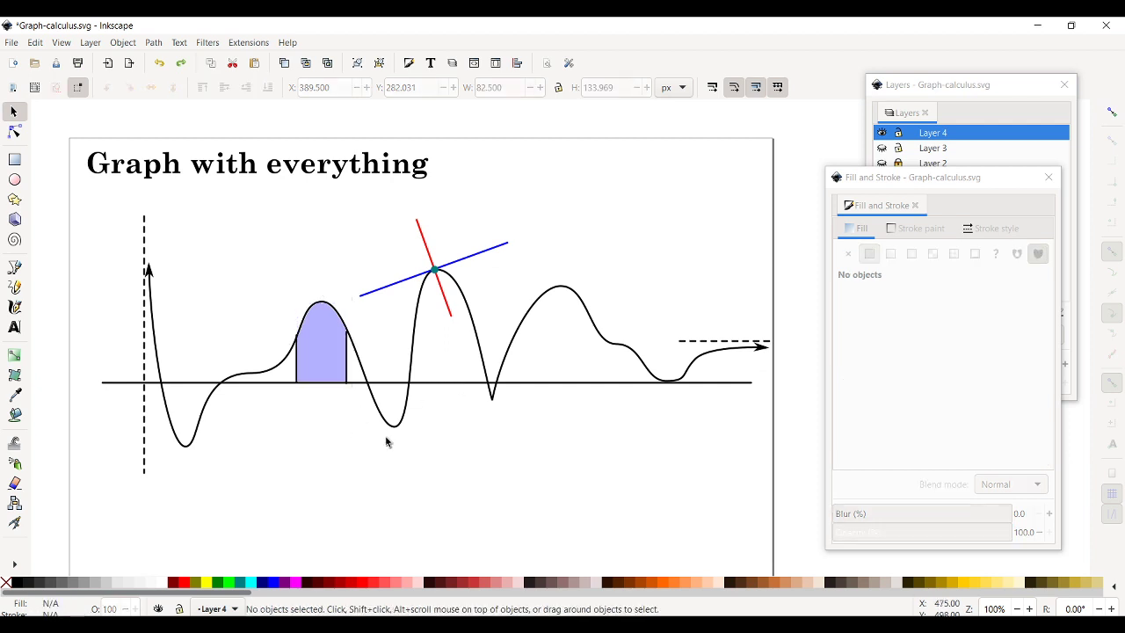
- Lower the shaded area under the first peak to the bottom of the stacking order
left_click(334, 354)
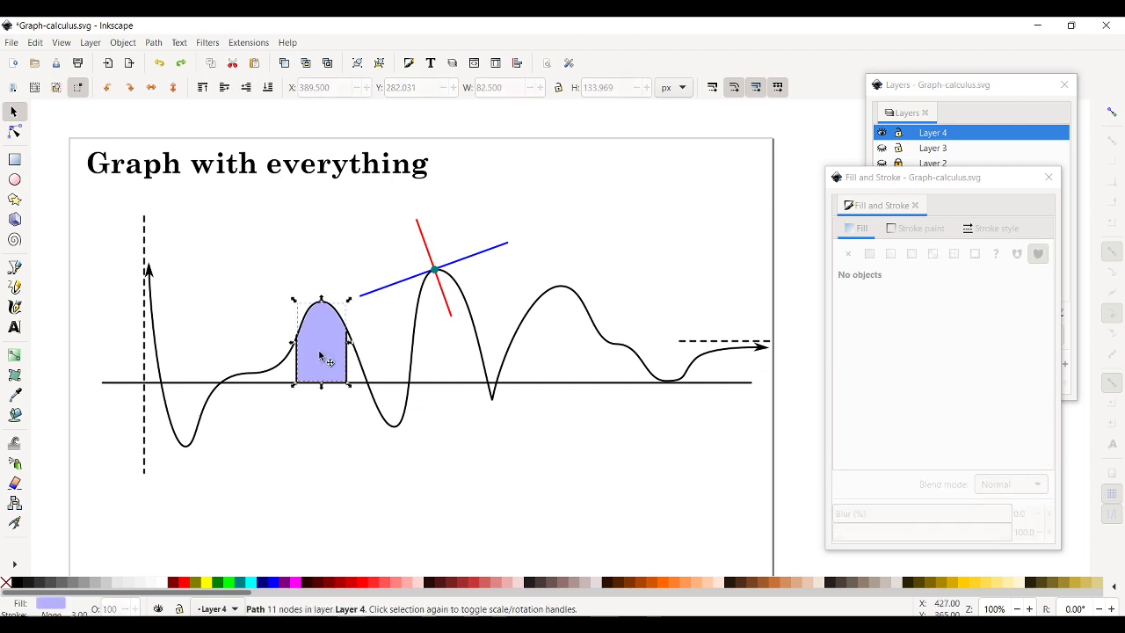
left_click(204, 89)
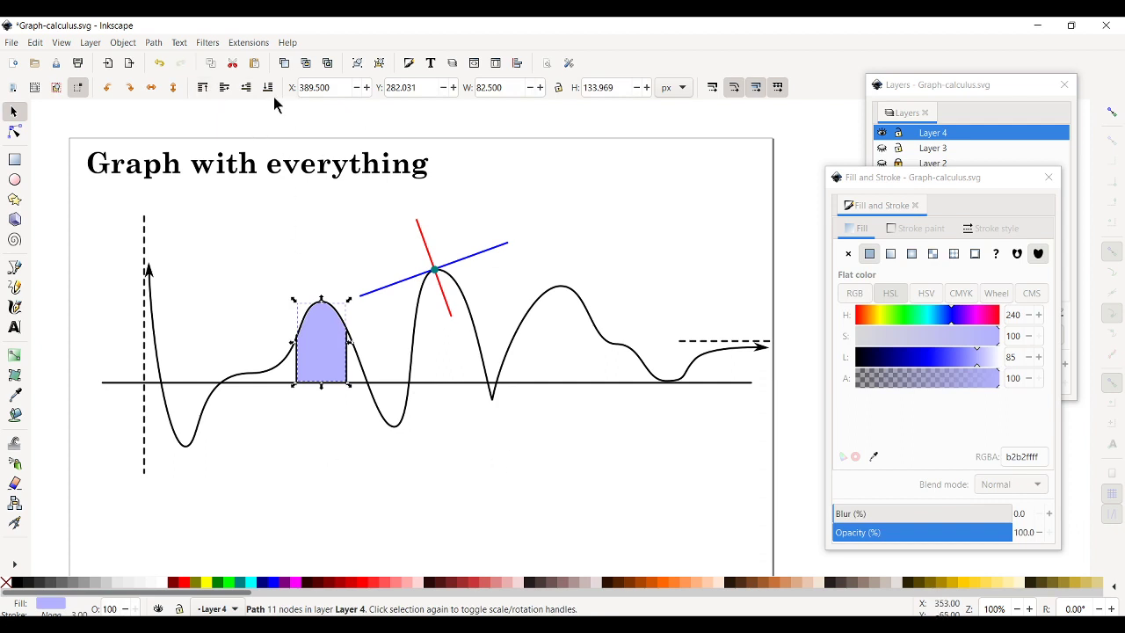
left_click(360, 444)
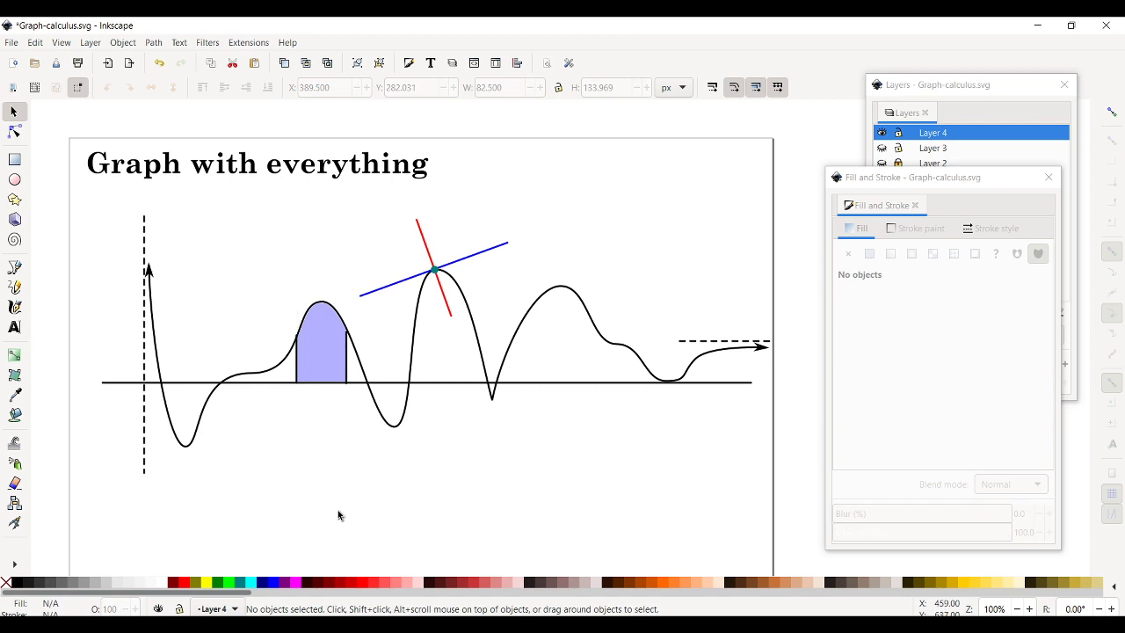
- Try selecting the shaded area underneath the right vertical line, and clear the selection
left_click(349, 367)
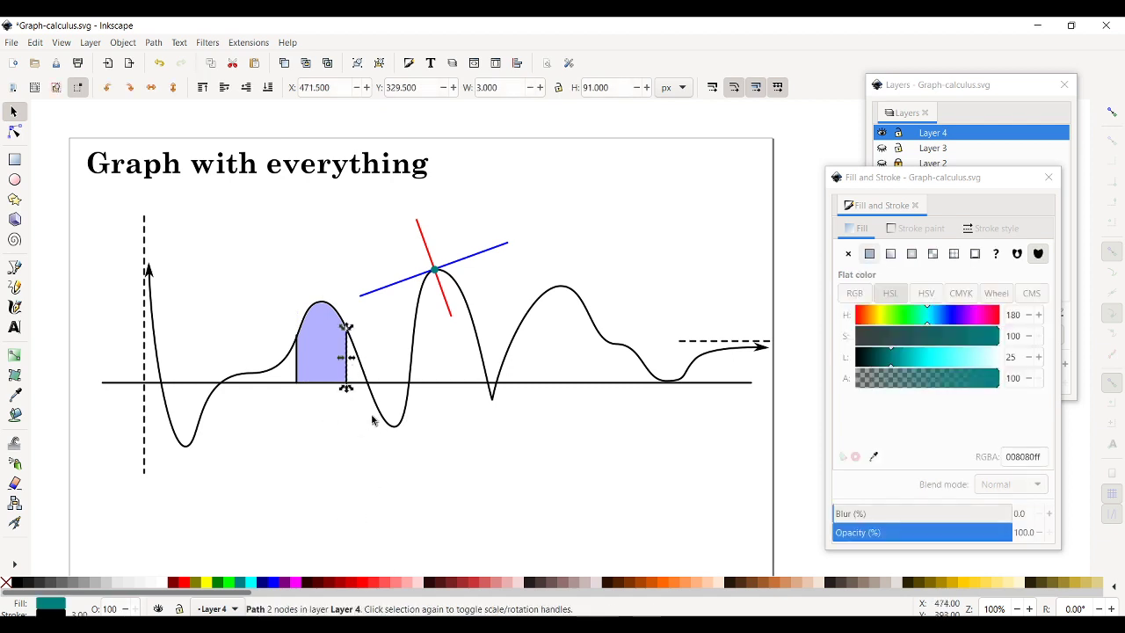
key("alt")
left_click(348, 373, "alt")
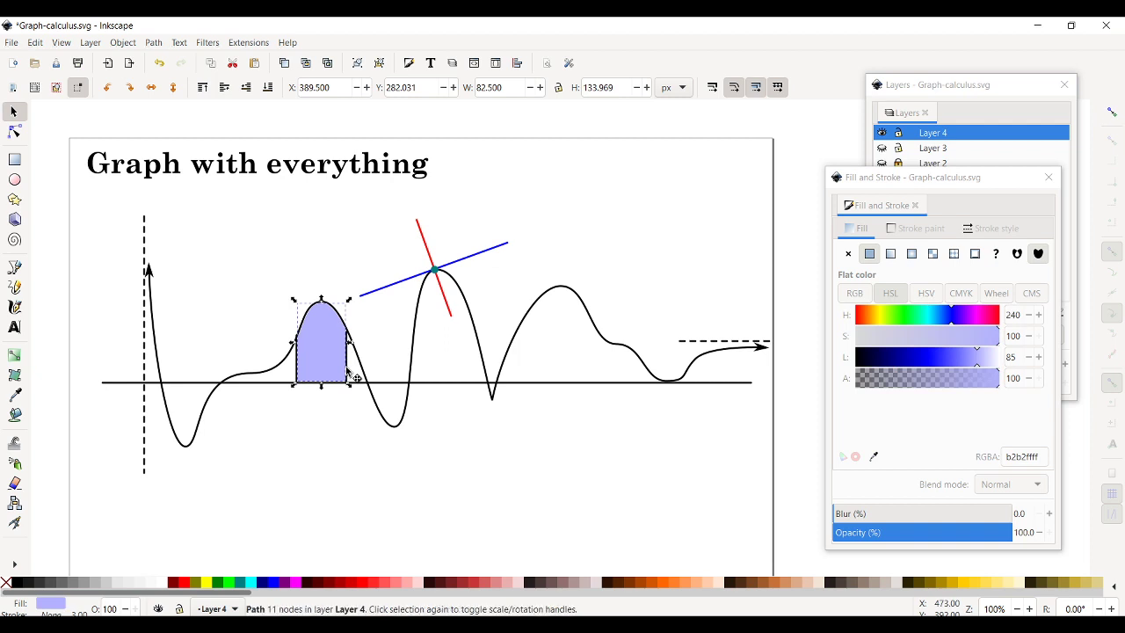
left_click(363, 390)
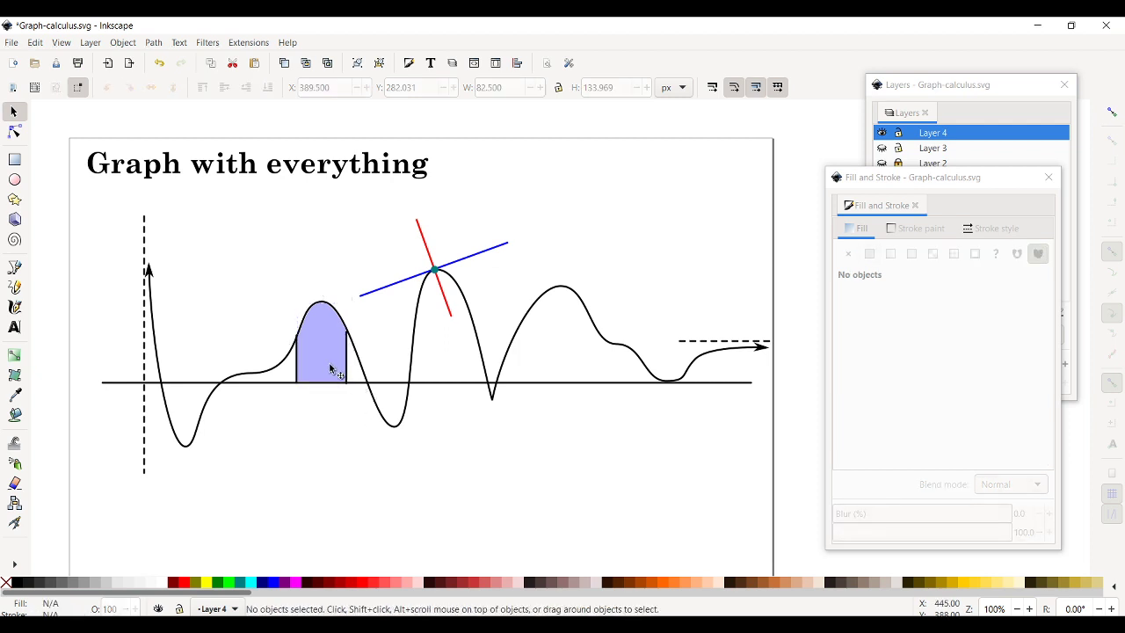
left_click(332, 368)
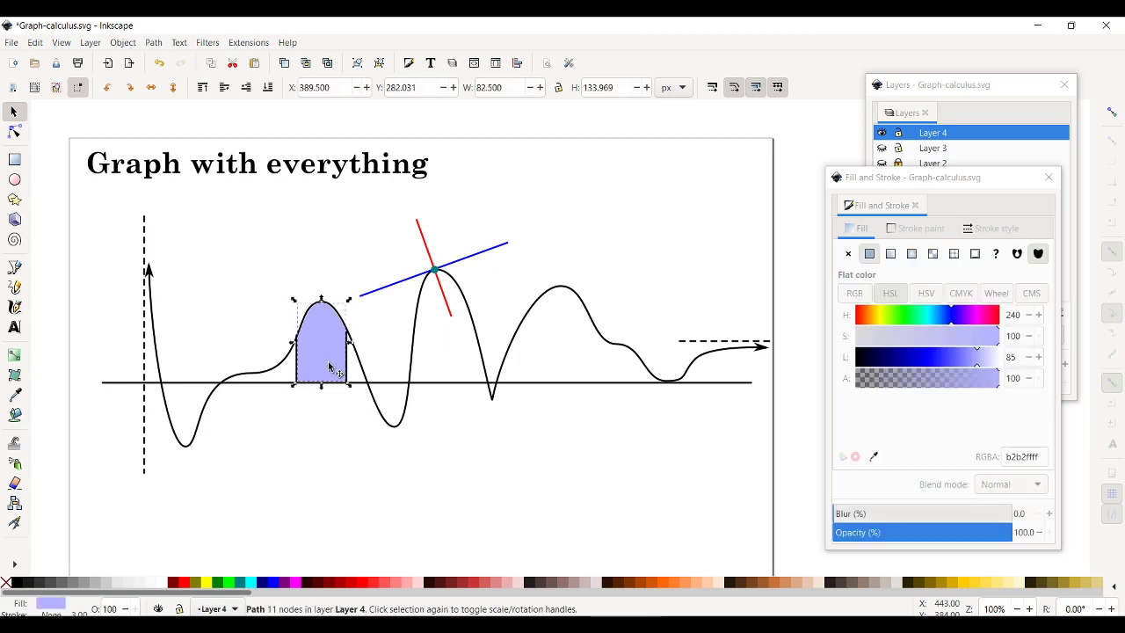
left_click(355, 433)
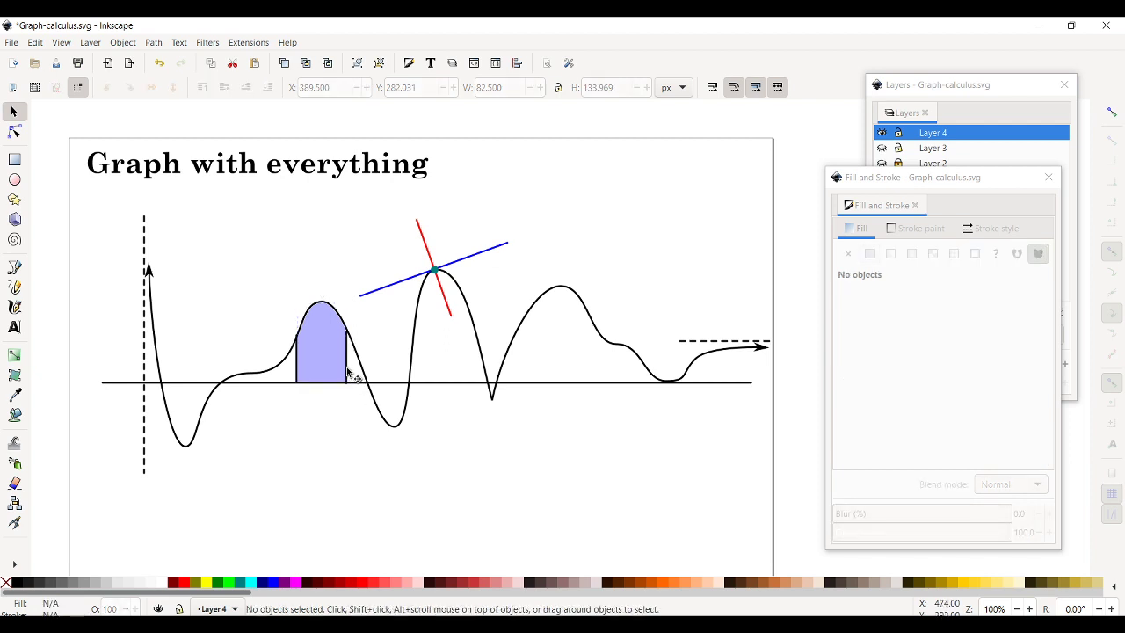
- Give the vertical line on the right side of the shaded area a dashed stroke
left_click(348, 373)
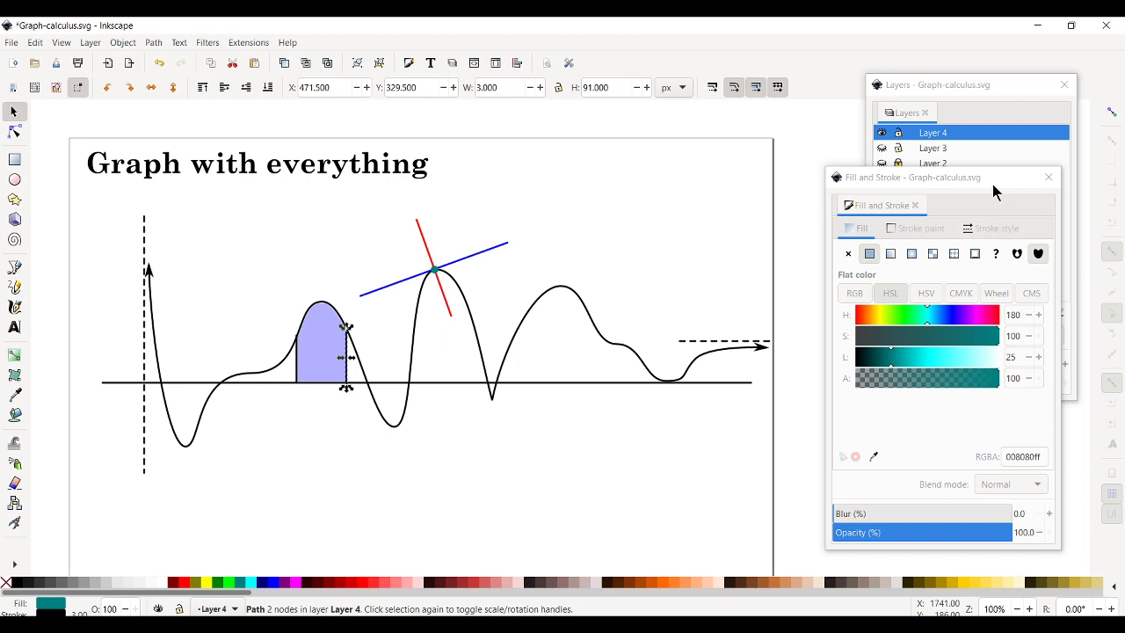
left_click(994, 230)
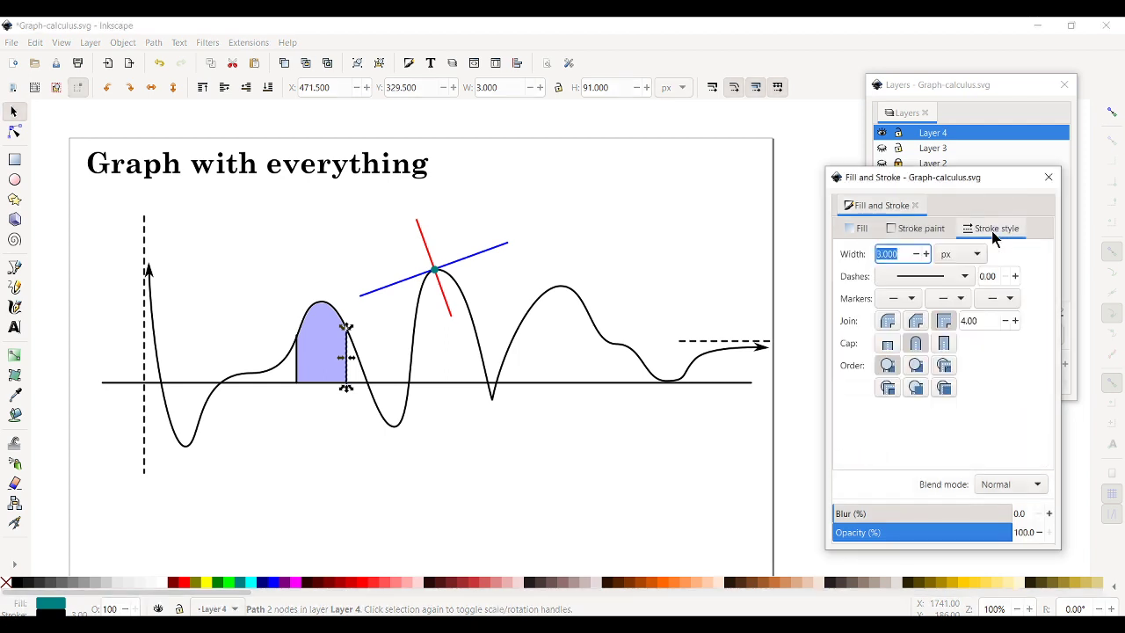
left_click(968, 277)
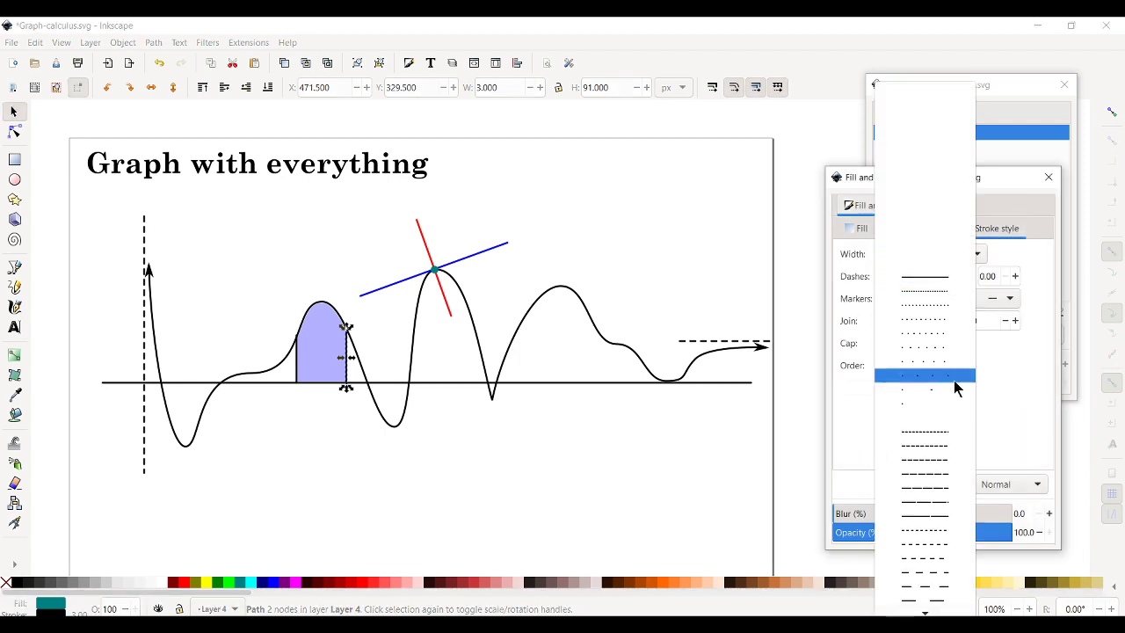
left_click(941, 556)
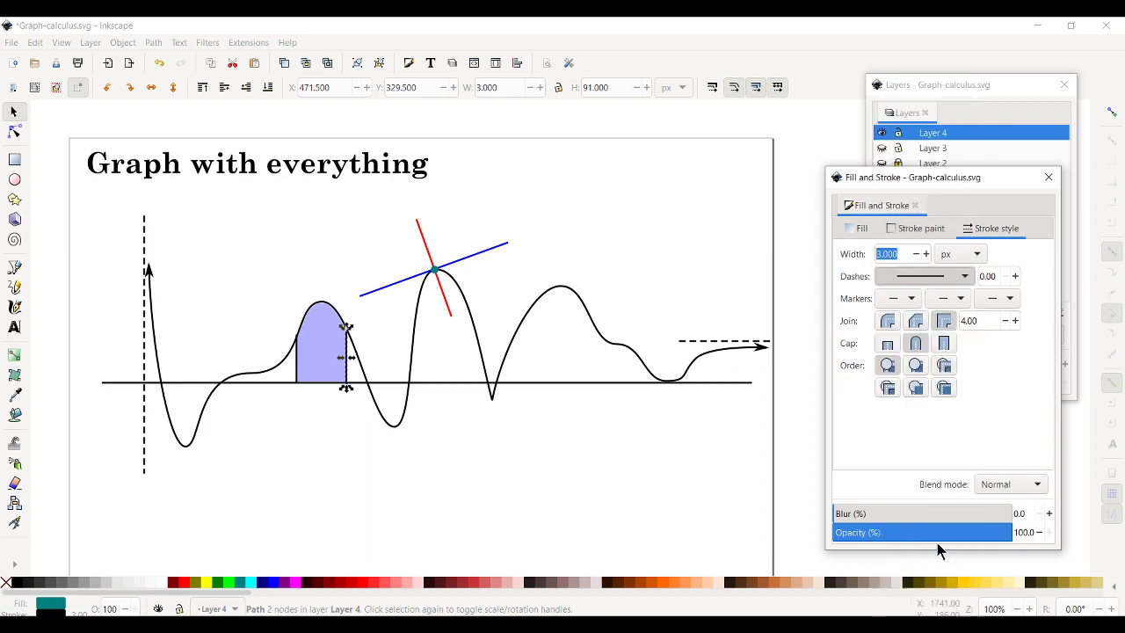
left_click(360, 509)
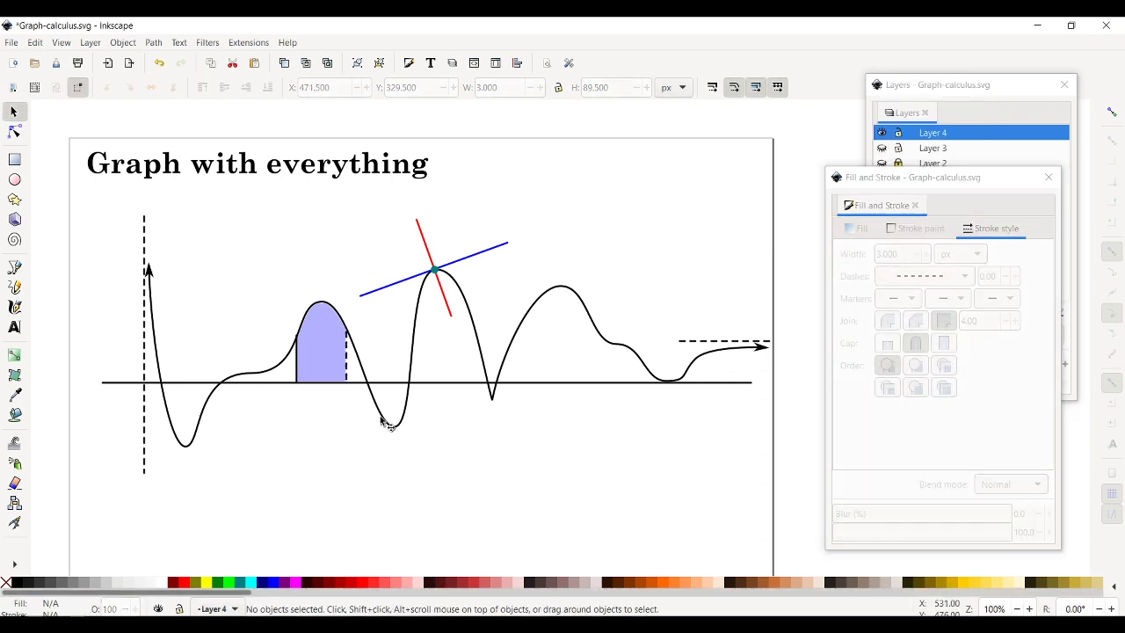
- Copy the dashed style of the right vertical line and paste it onto the left vertical line
left_click(348, 369)
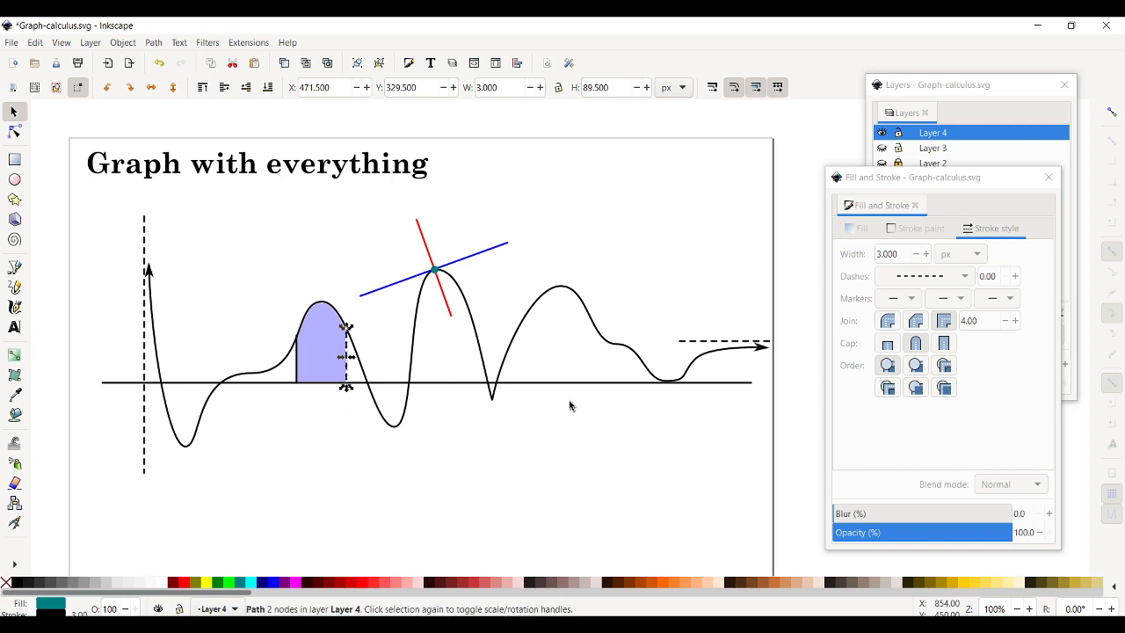
left_click(296, 369)
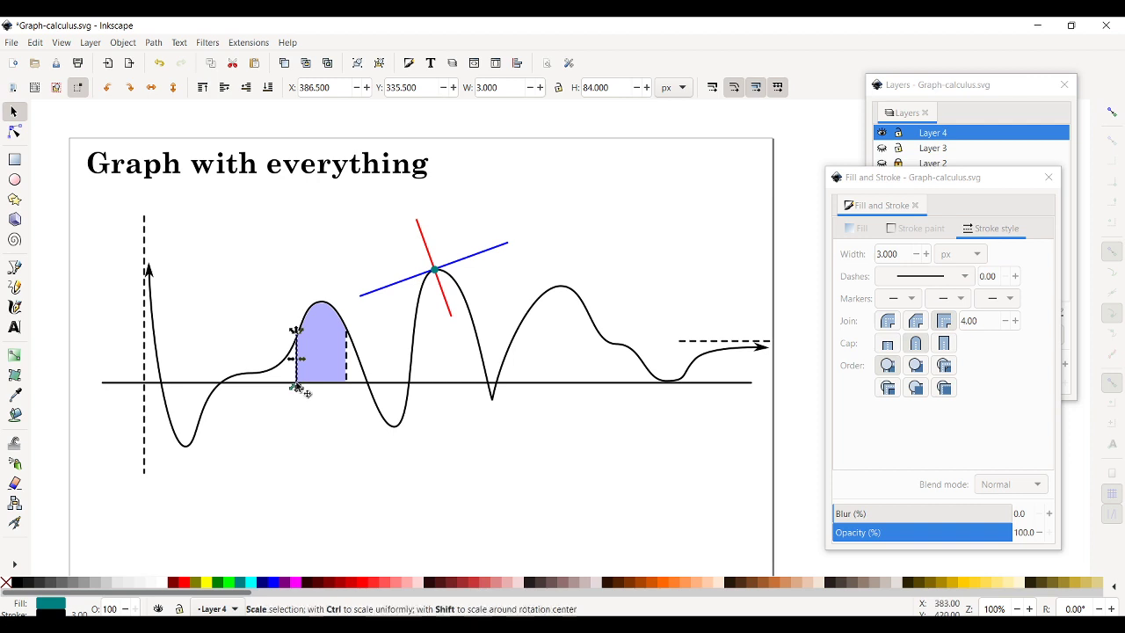
left_click(36, 45)
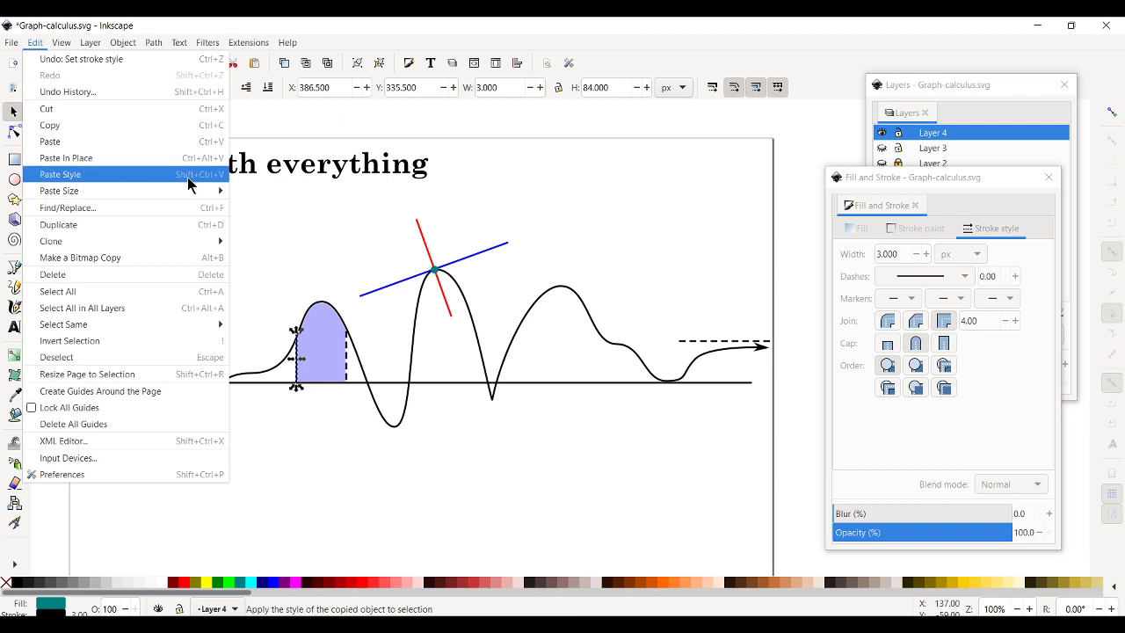
left_click(340, 465)
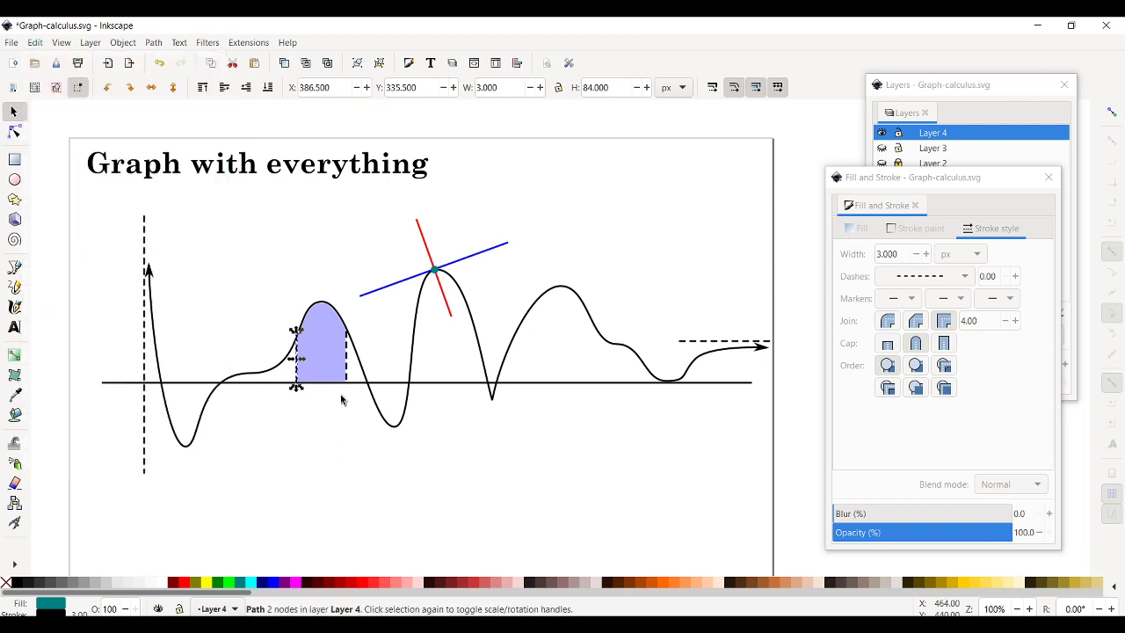
left_click(357, 418)
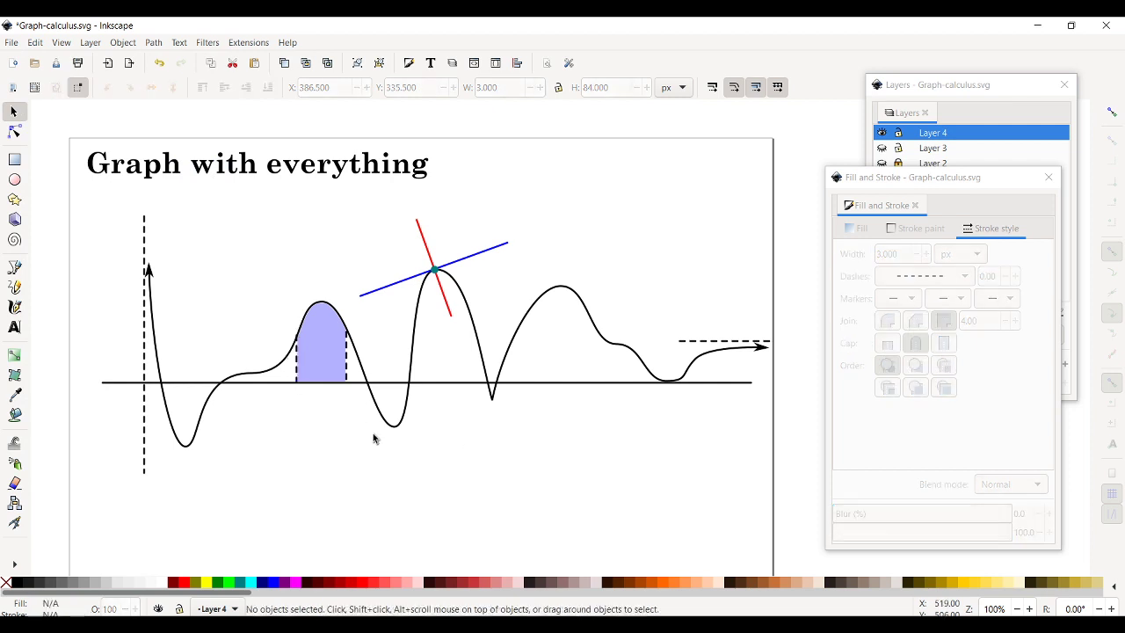
- Adjust the upper ends of both dashed lines to meet the curve, making the left one about 77 px high
left_click(347, 380)
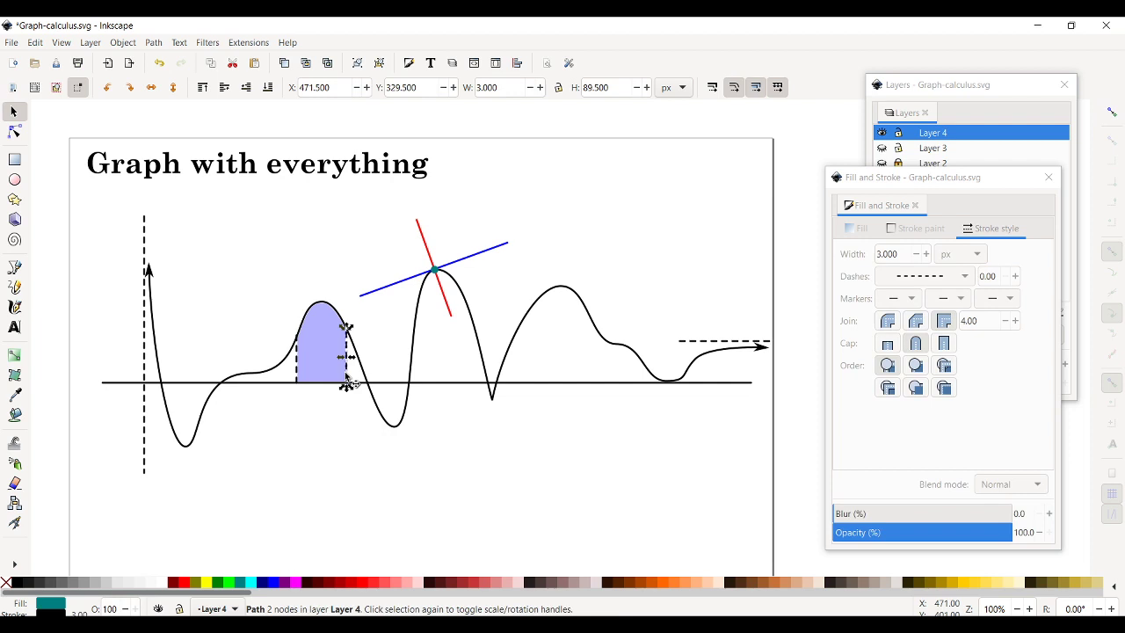
scroll(347, 380, "up", 4)
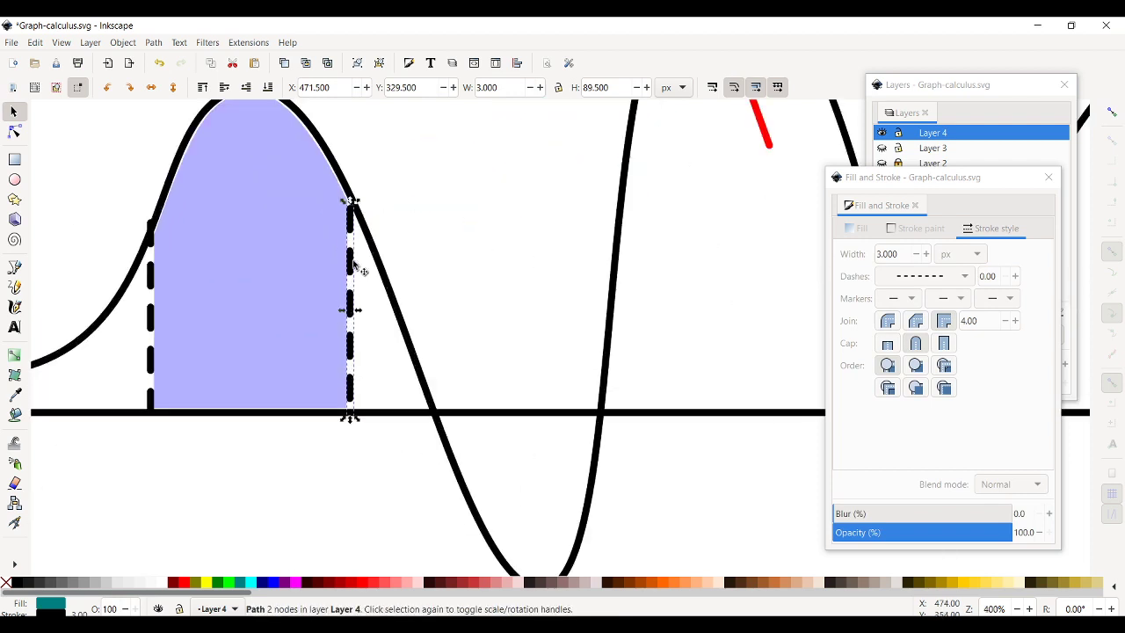
left_click_drag(352, 208, 352, 195)
left_click(151, 236)
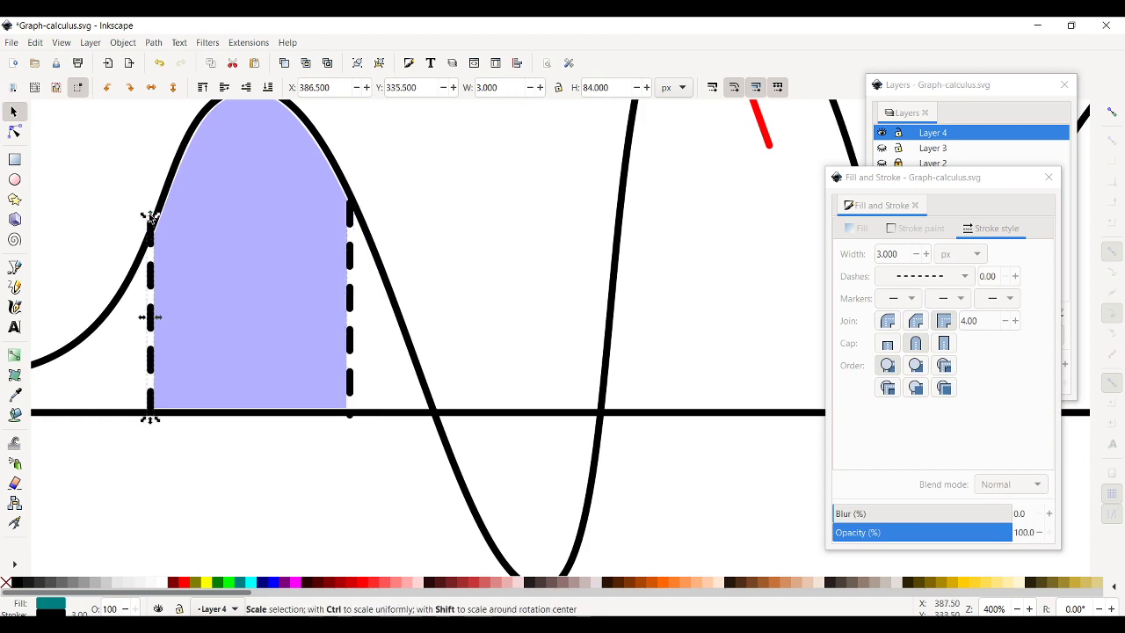
mouse_move(151, 216)
left_mouse_down()
mouse_move(151, 258)
mouse_move(151, 232)
left_mouse_up()
left_click(208, 482)
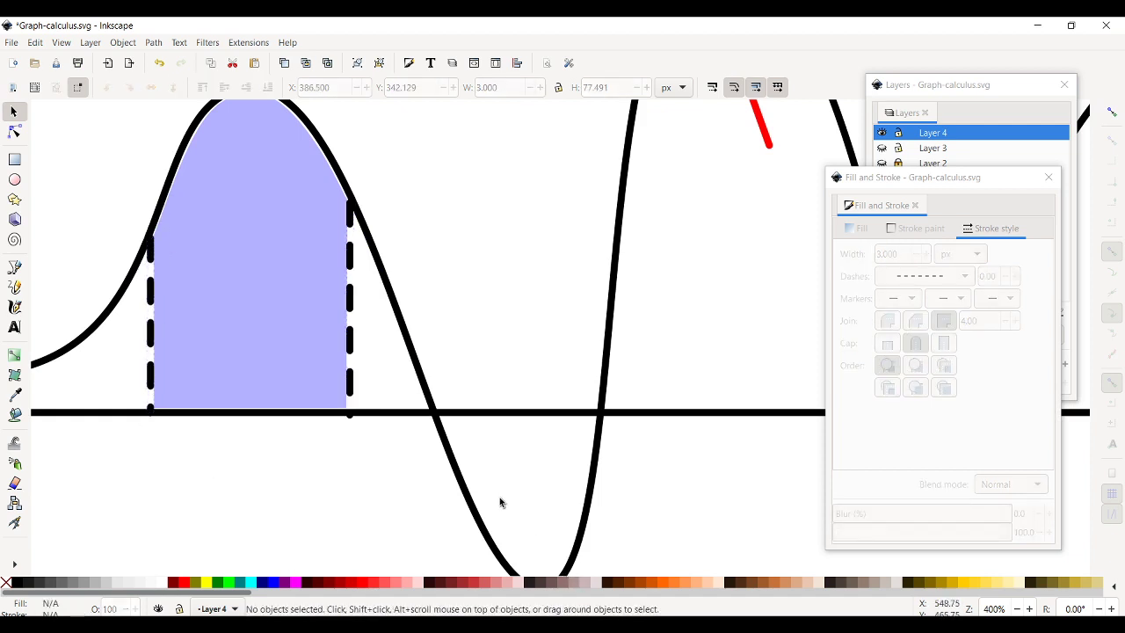
- Bucket-fill the valley between the first and second peaks below the horizontal line with teal and remove the fill's stroke
scroll(455, 485, "down", 4)
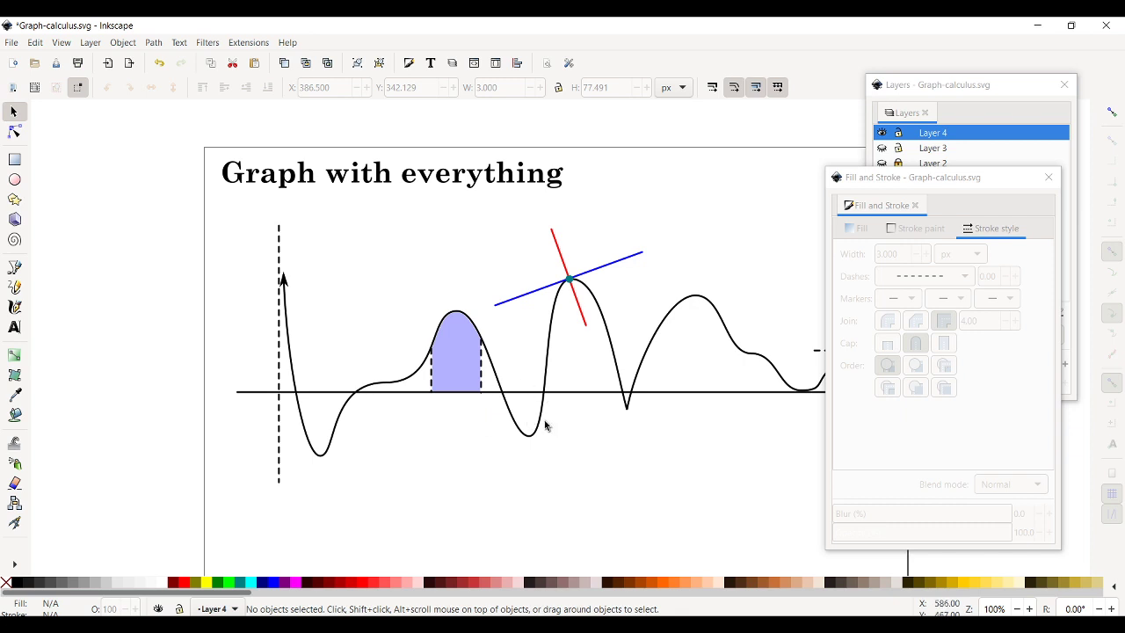
left_click(15, 414)
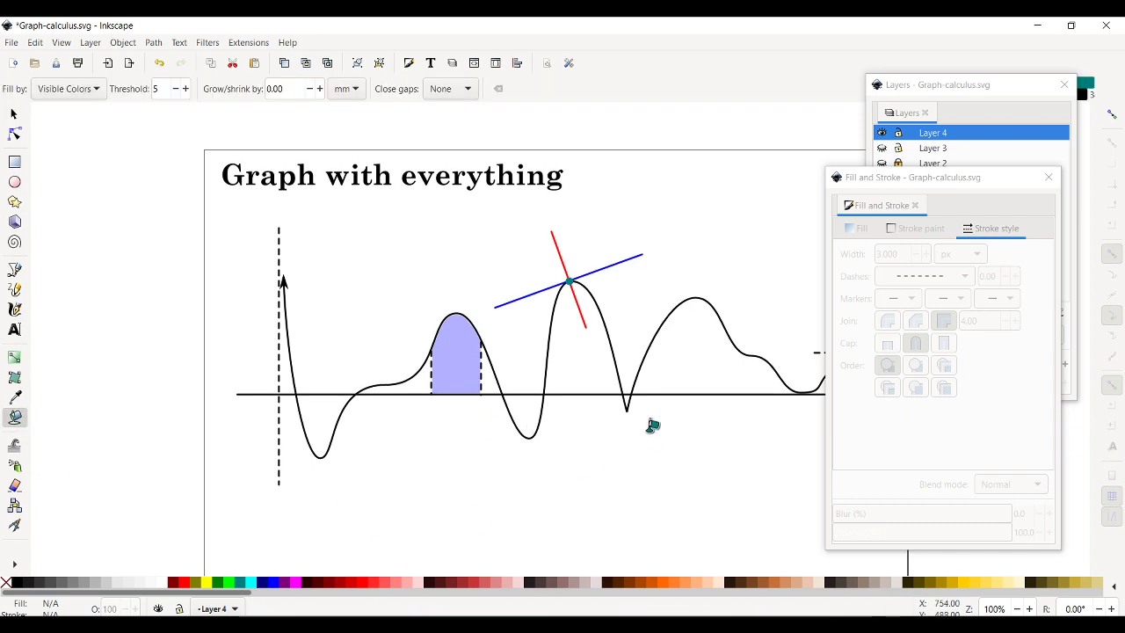
left_click(533, 406)
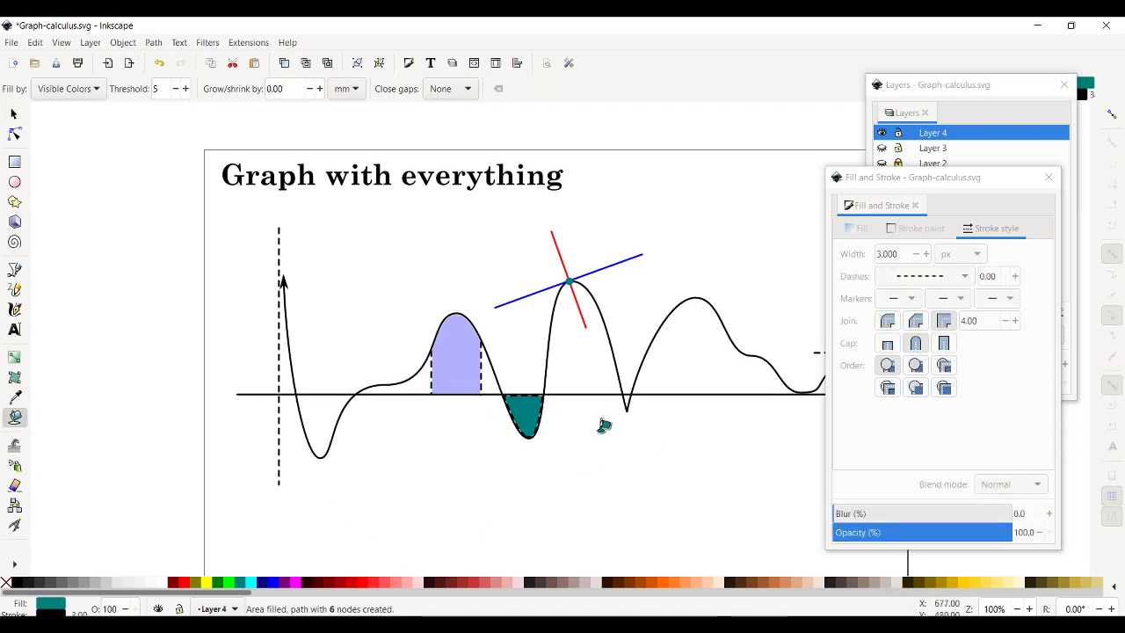
left_click(6, 586, "shift")
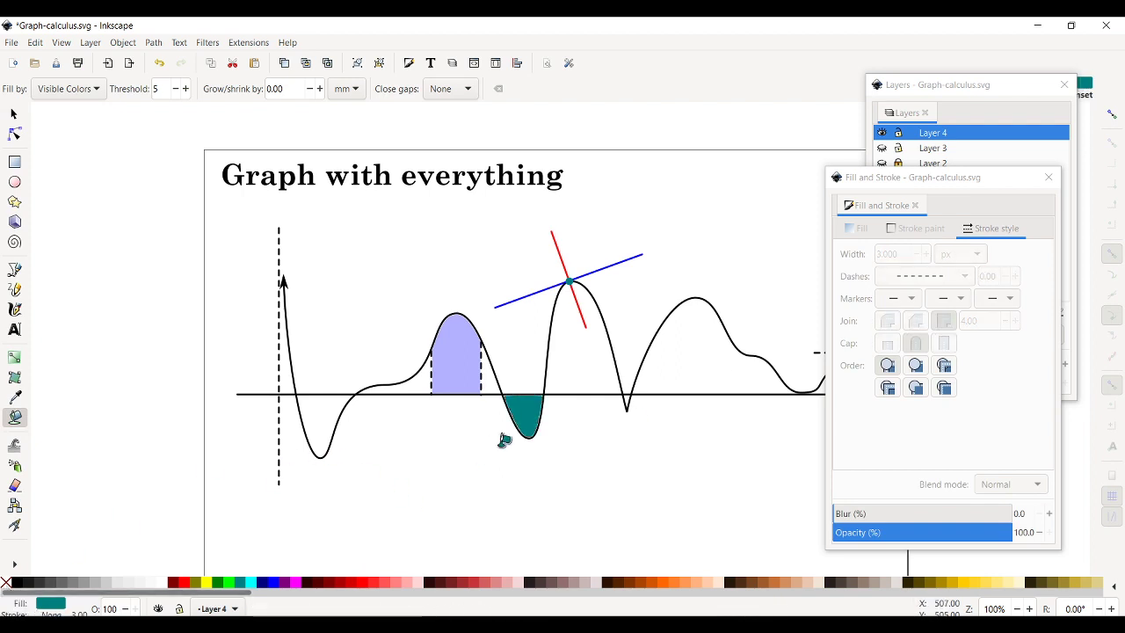
- Copy the light blue style of the area under the first peak and paste it onto the teal valley fill
left_click(13, 115)
left_click(457, 370)
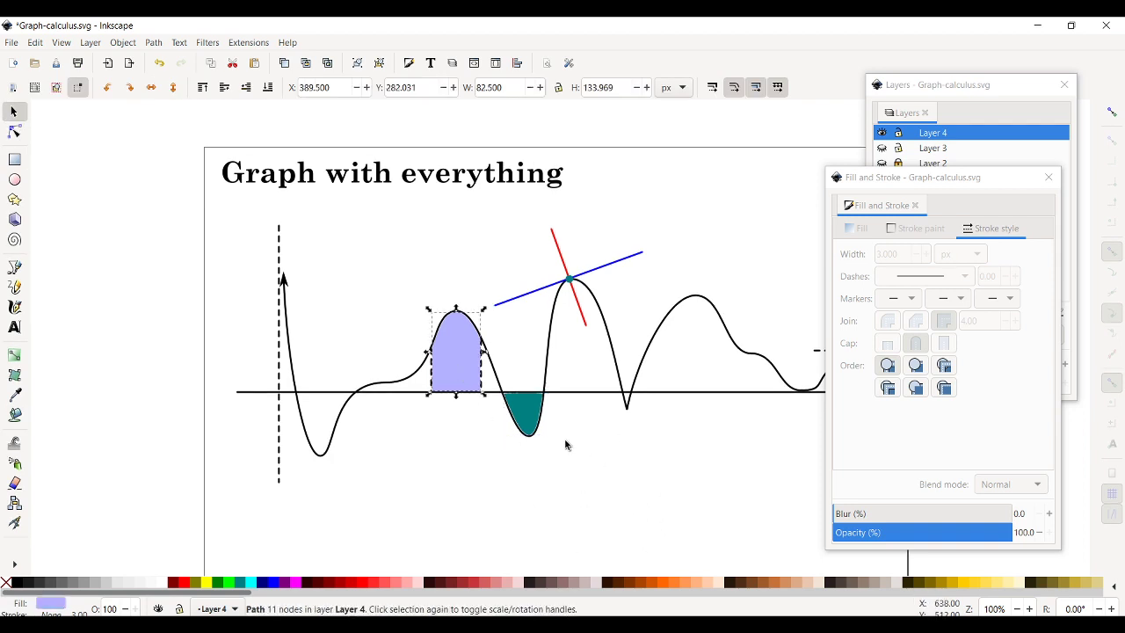
left_click(524, 415)
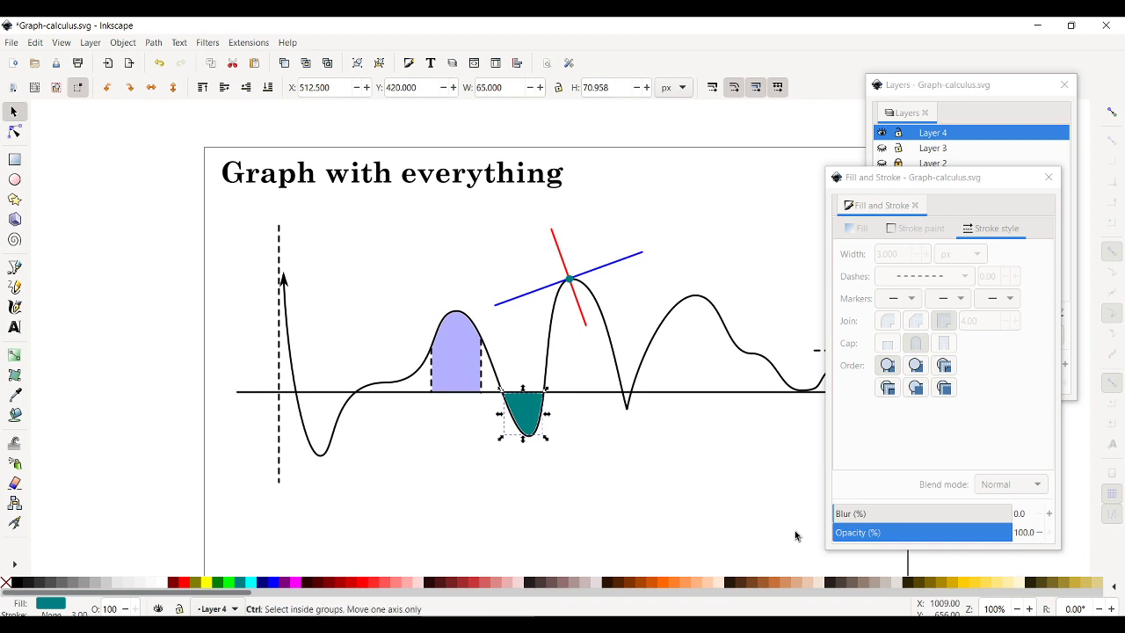
key("ctrl+shift+v")
left_click(556, 431)
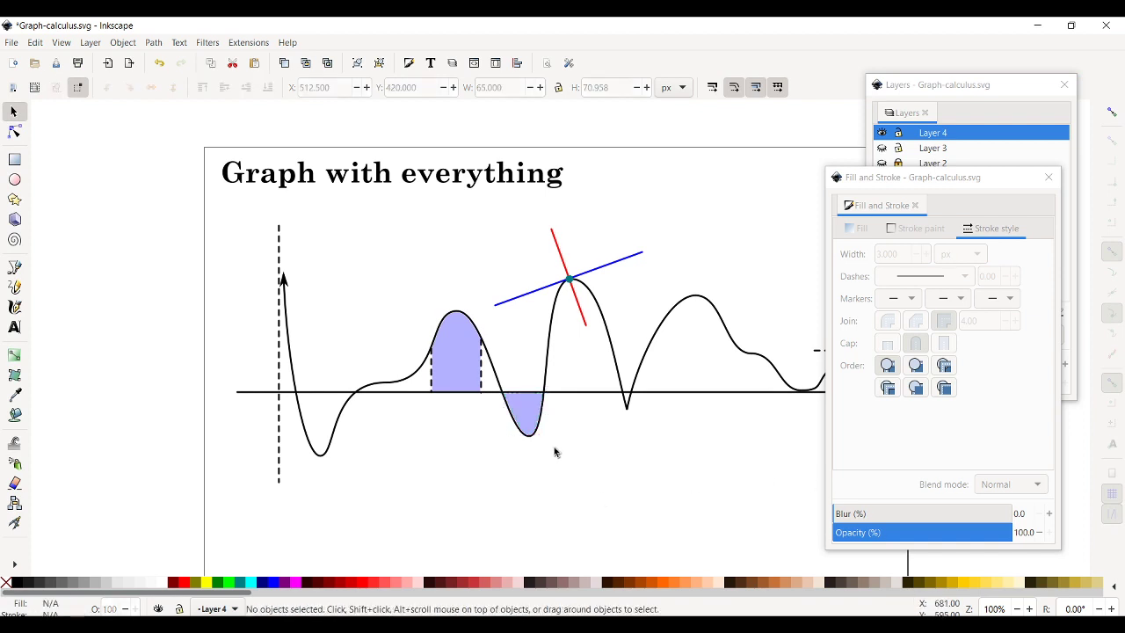
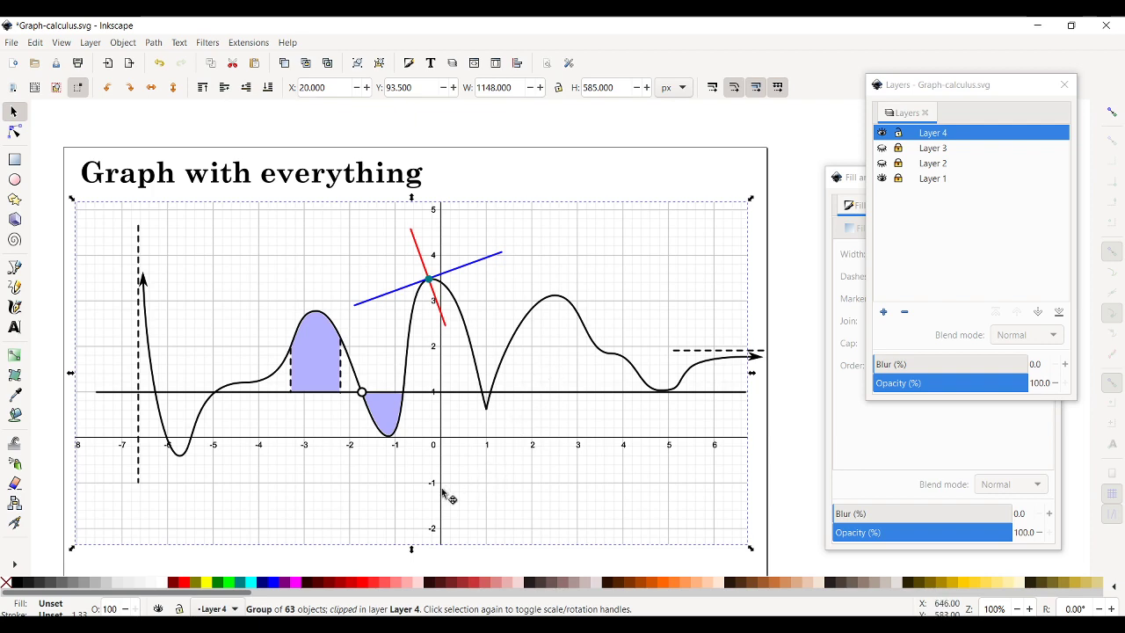
- Align the coordinate grid with the graph at X 32, Y 17.5 px and delete the old black horizontal line
left_click_drag(442, 491, 457, 452)
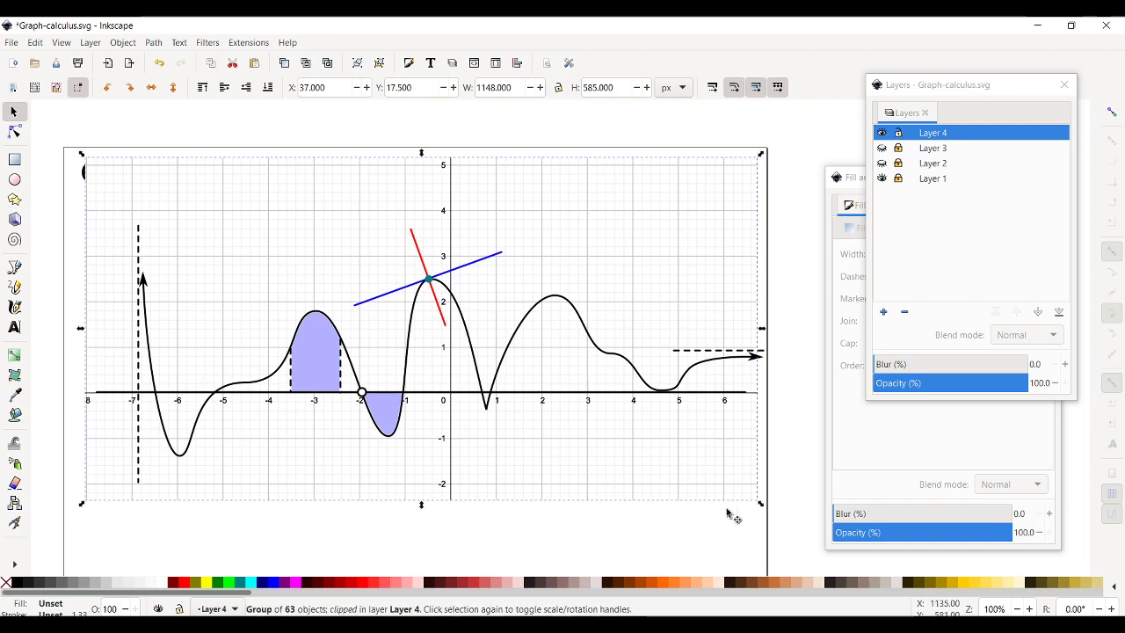
left_click(721, 548)
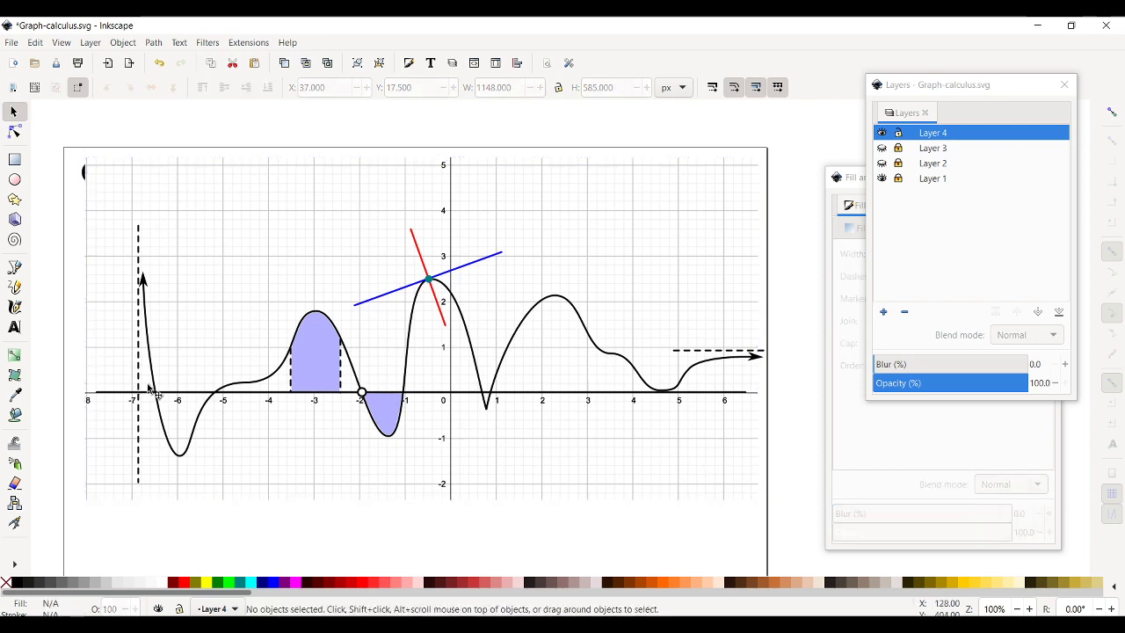
left_click(738, 396)
left_click(812, 451)
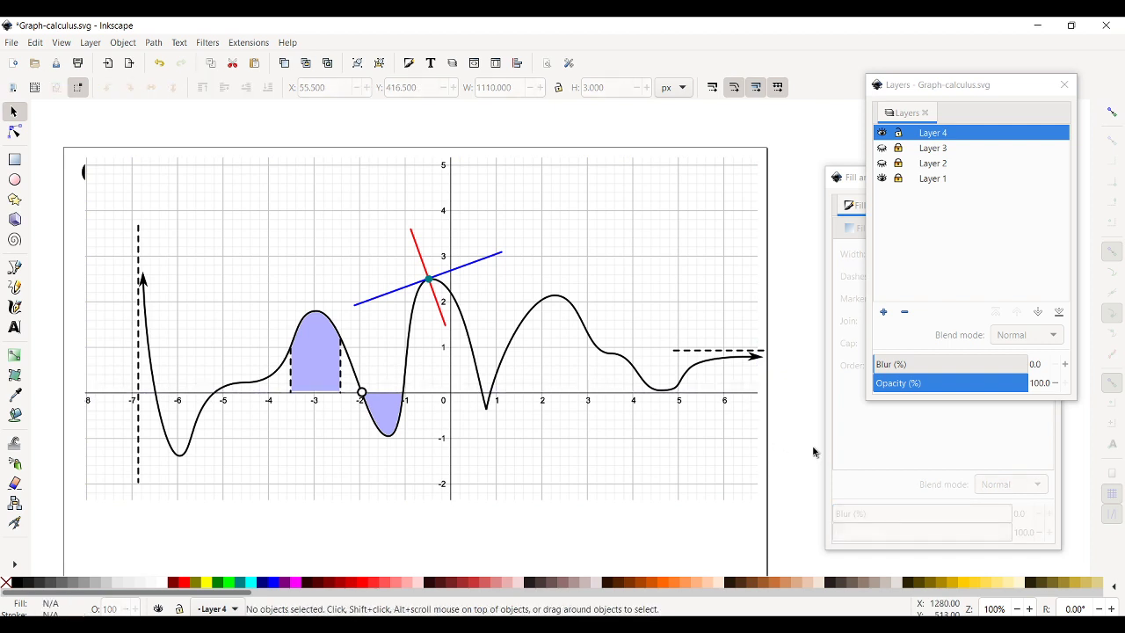
left_click_drag(575, 470, 571, 473)
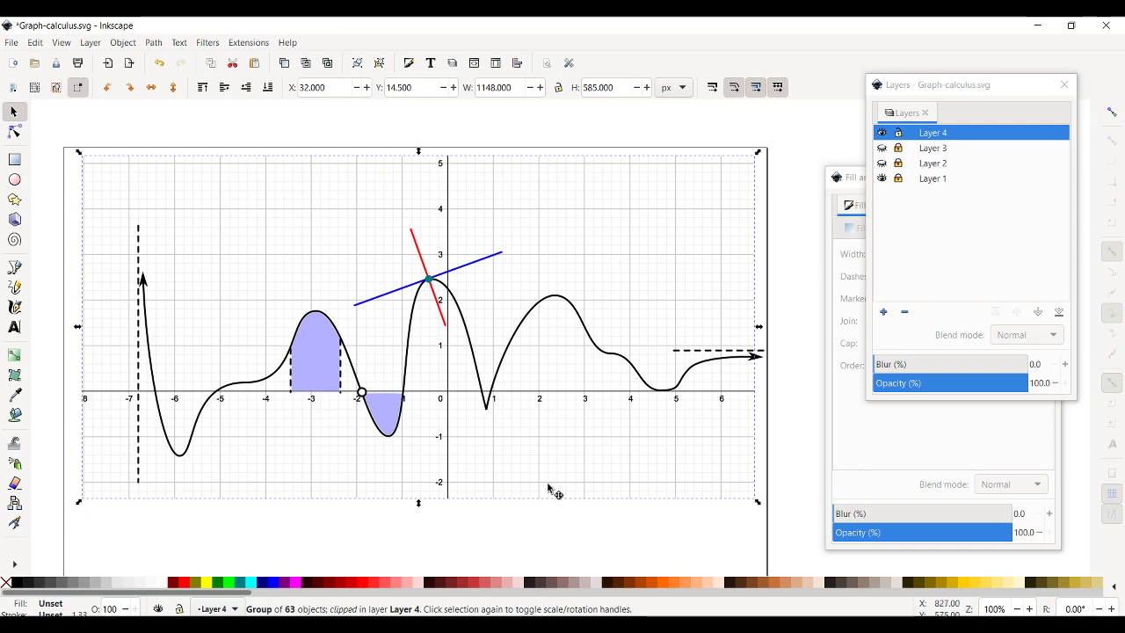
left_click_drag(515, 450, 506, 455)
- Stretch the lower edge of the light blue area under the first peak to meet the grid's horizontal axis
left_click(327, 387)
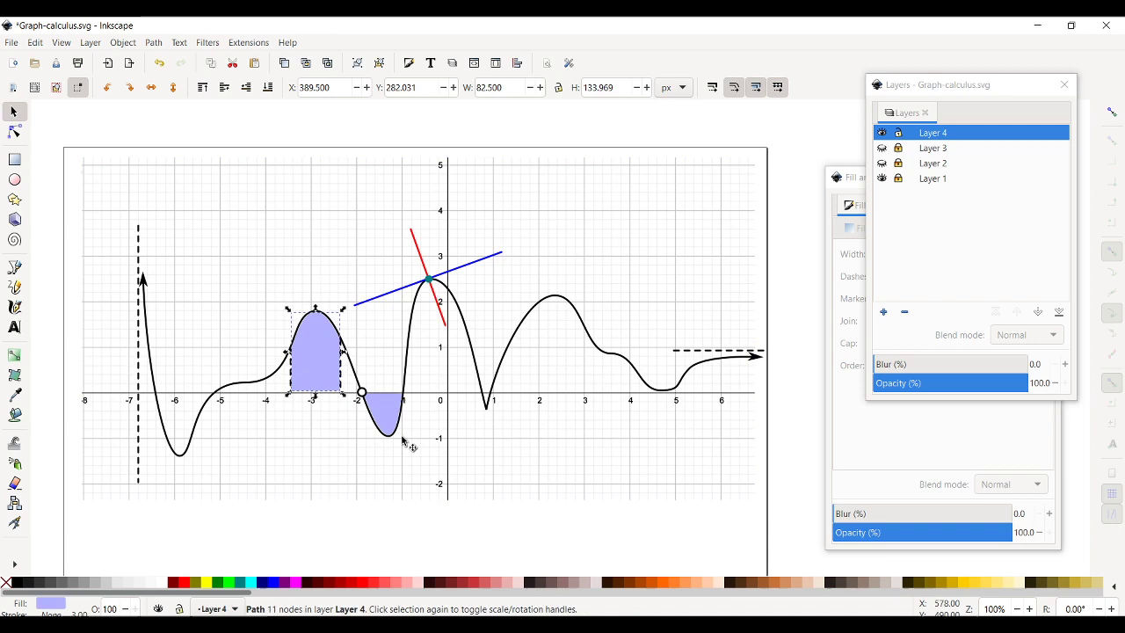
left_click(315, 398)
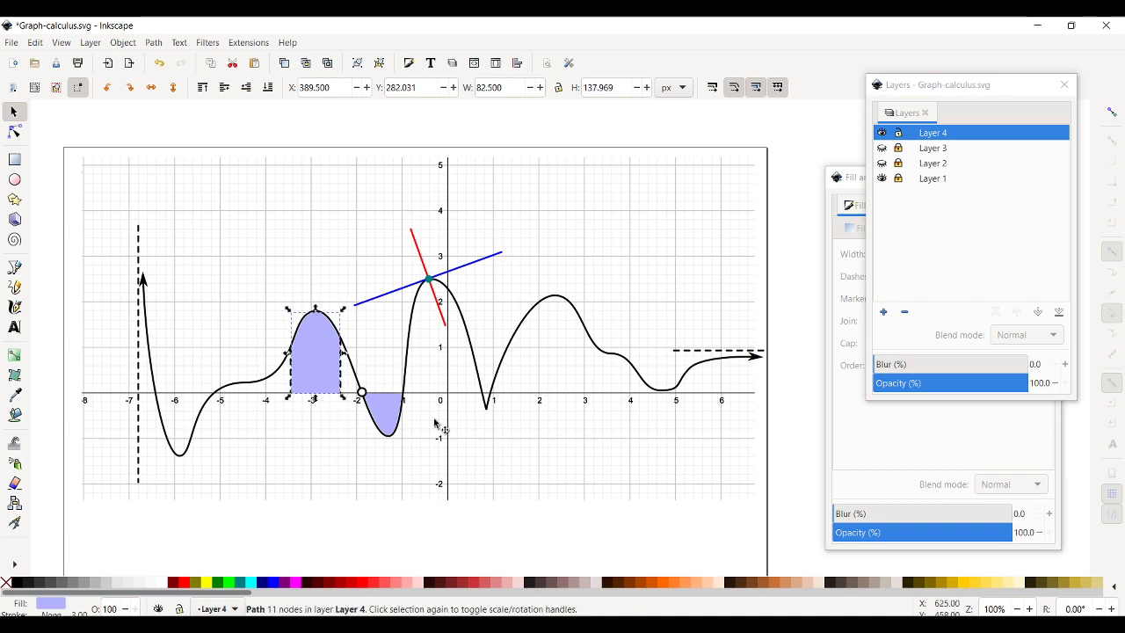
left_click(472, 433)
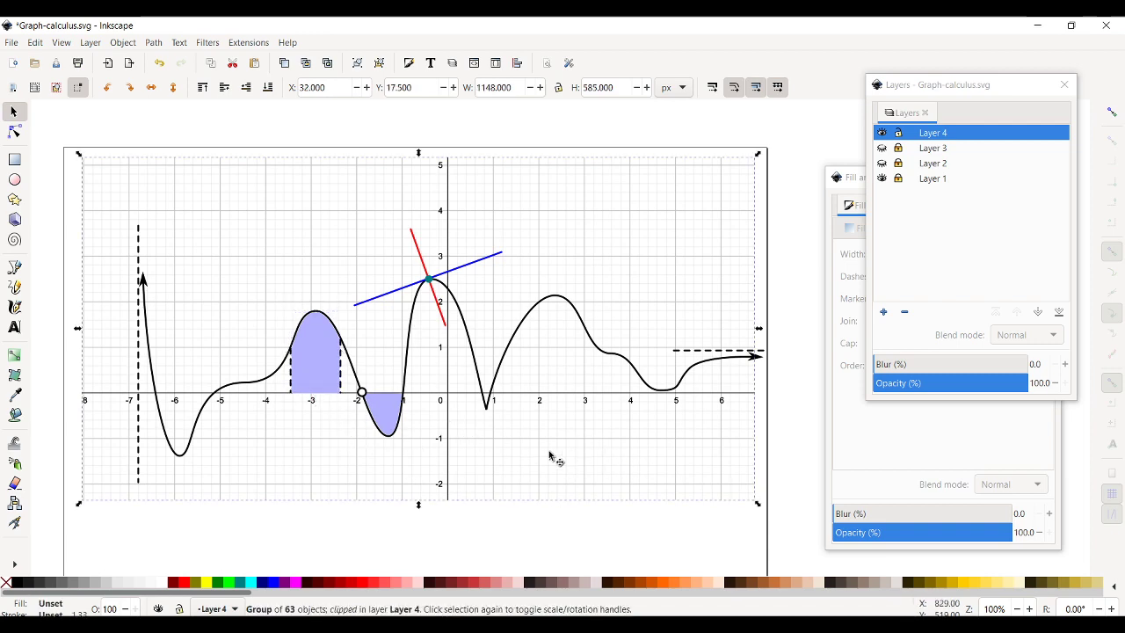
left_click(330, 388)
left_click_drag(315, 401, 314, 399)
left_click(363, 461)
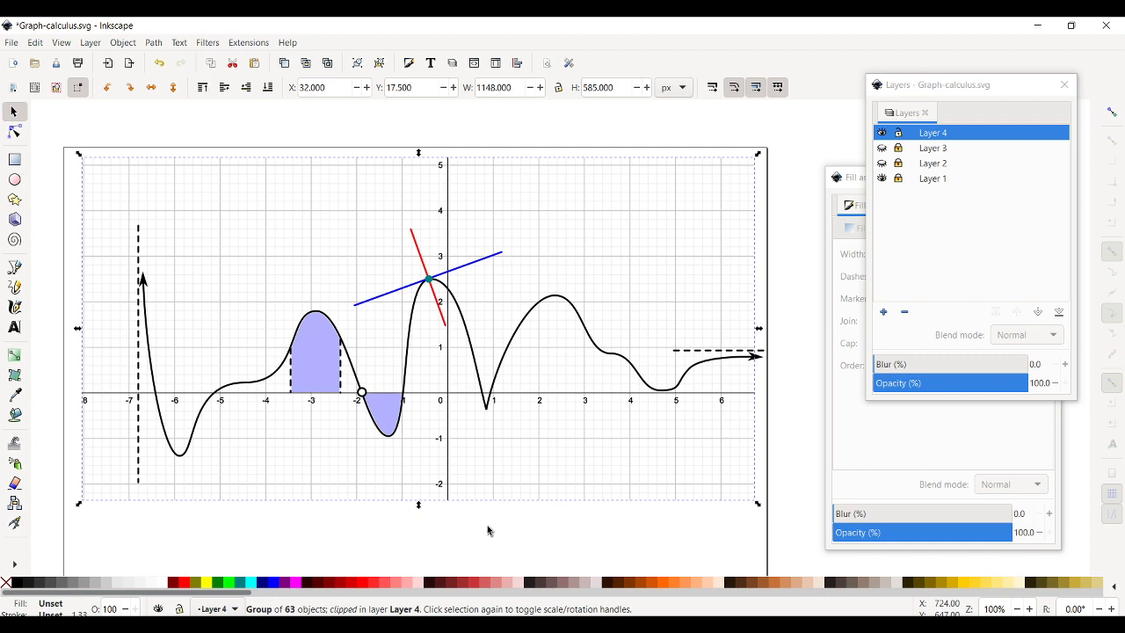
left_click(812, 452)
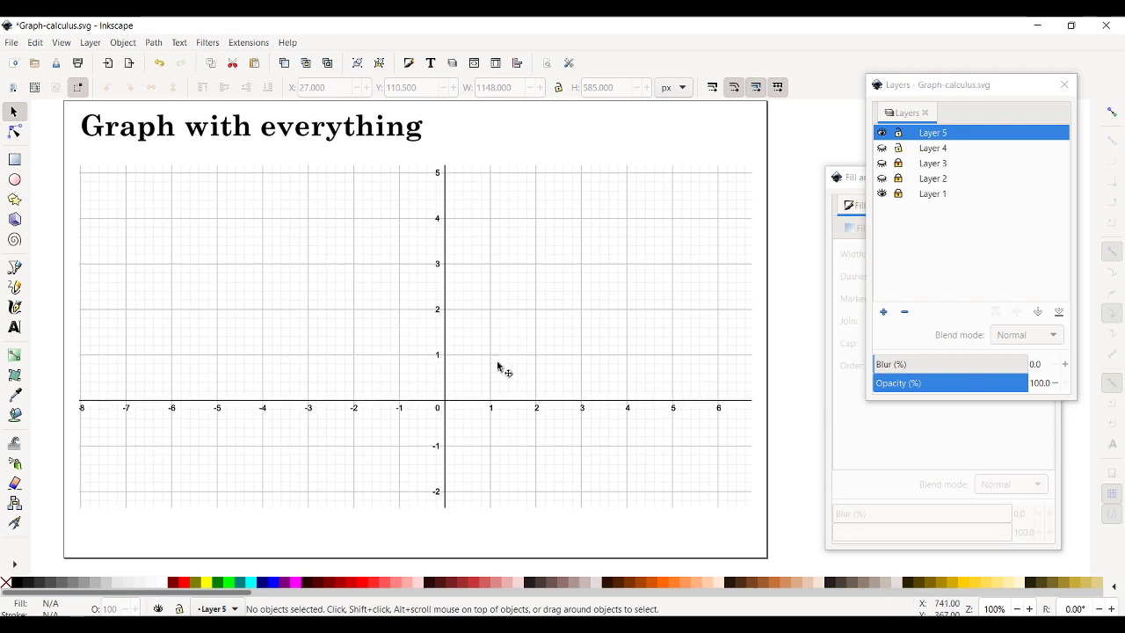
- On Layer 5, draw a three-node Bézier wave about 566 px wide starting at (-4, 2), and remove its fill
scroll(497, 362, "up", 1)
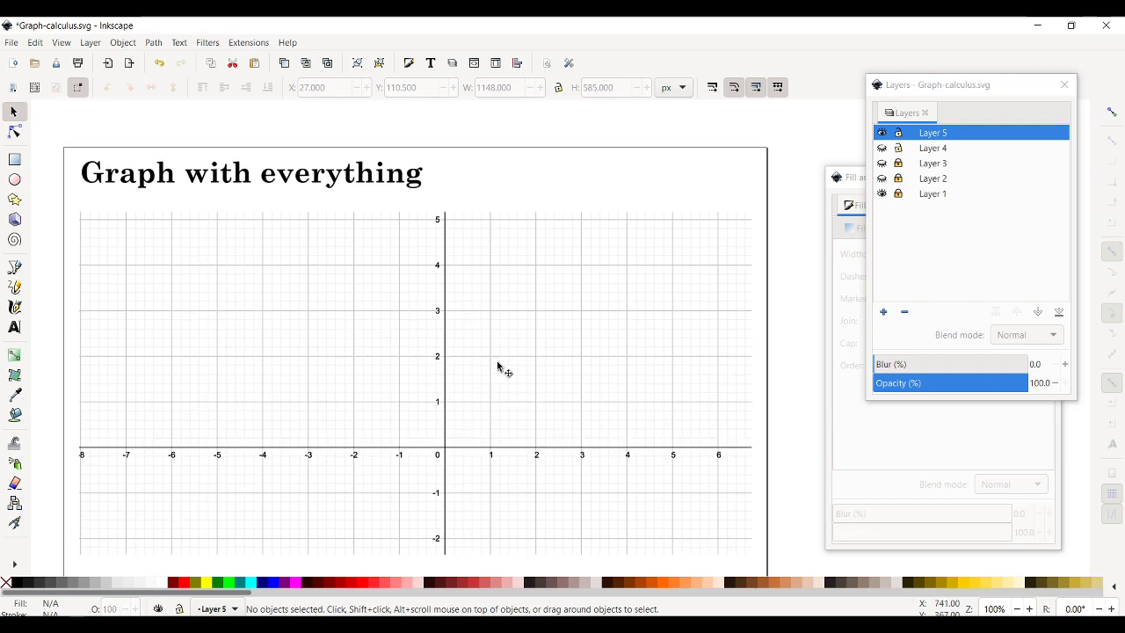
left_click(14, 268)
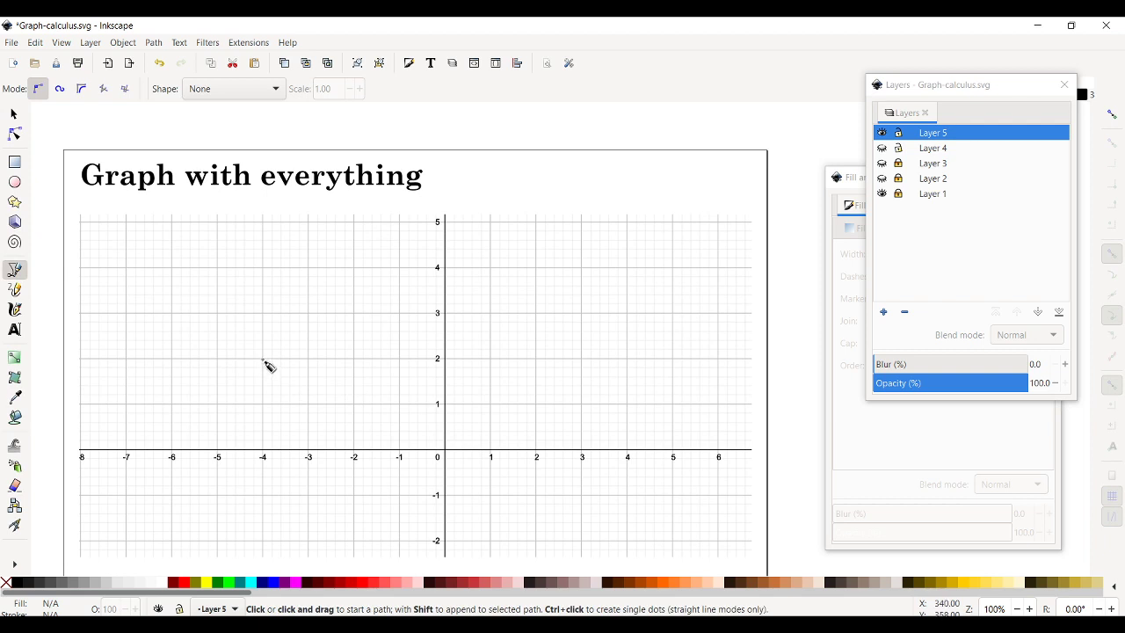
left_click_drag(264, 360, 305, 277)
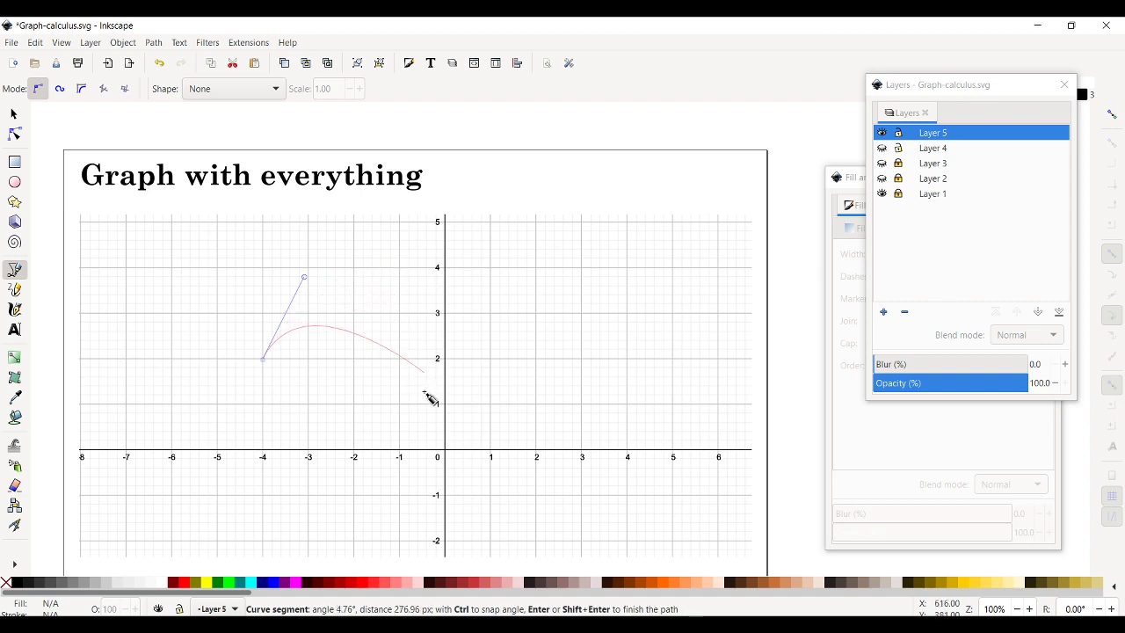
left_click_drag(433, 398, 452, 413)
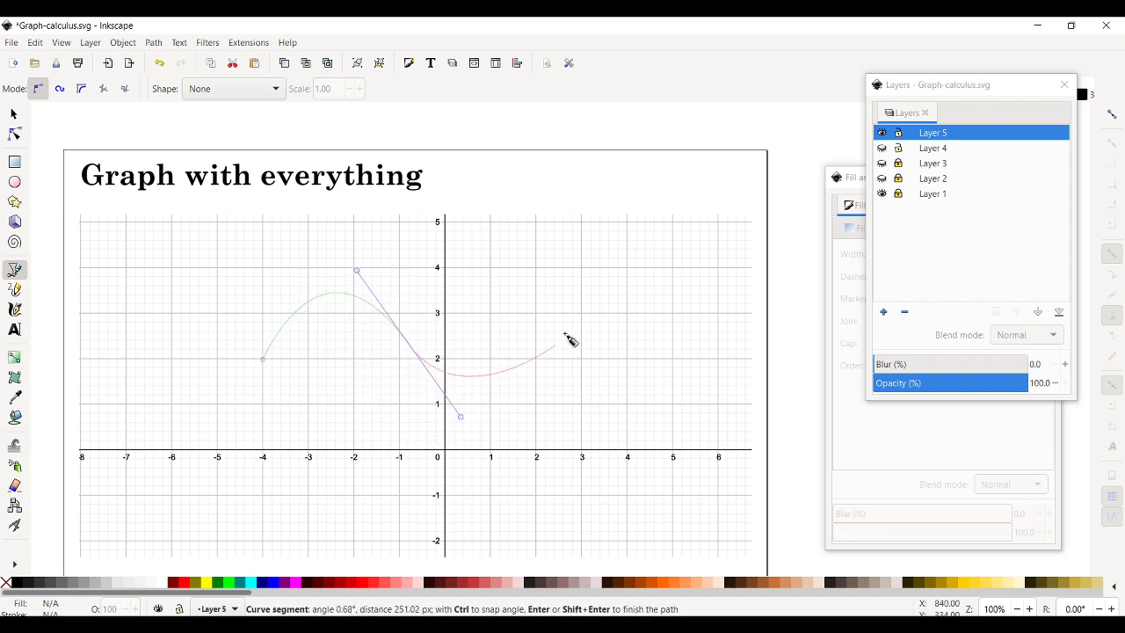
double_click(593, 300)
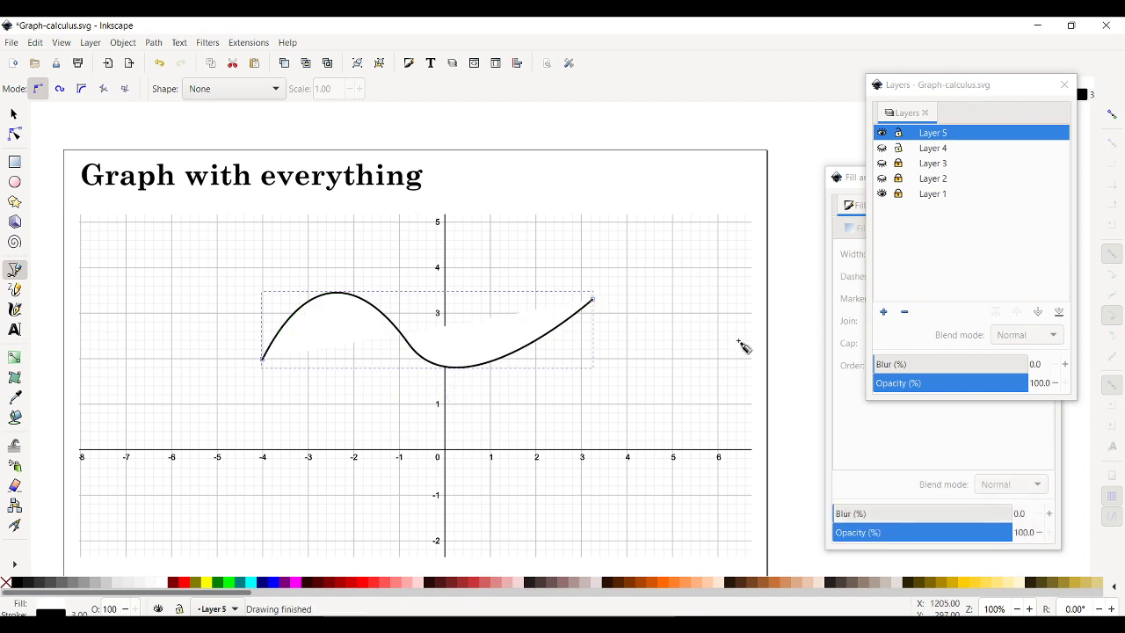
left_click(6, 585)
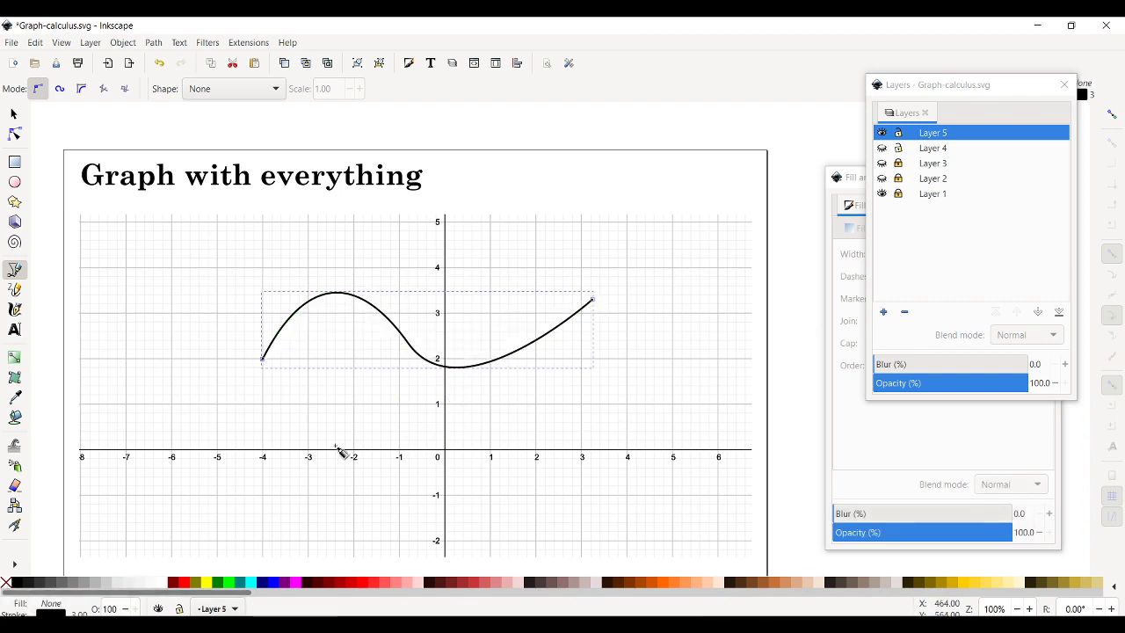
left_click(14, 116)
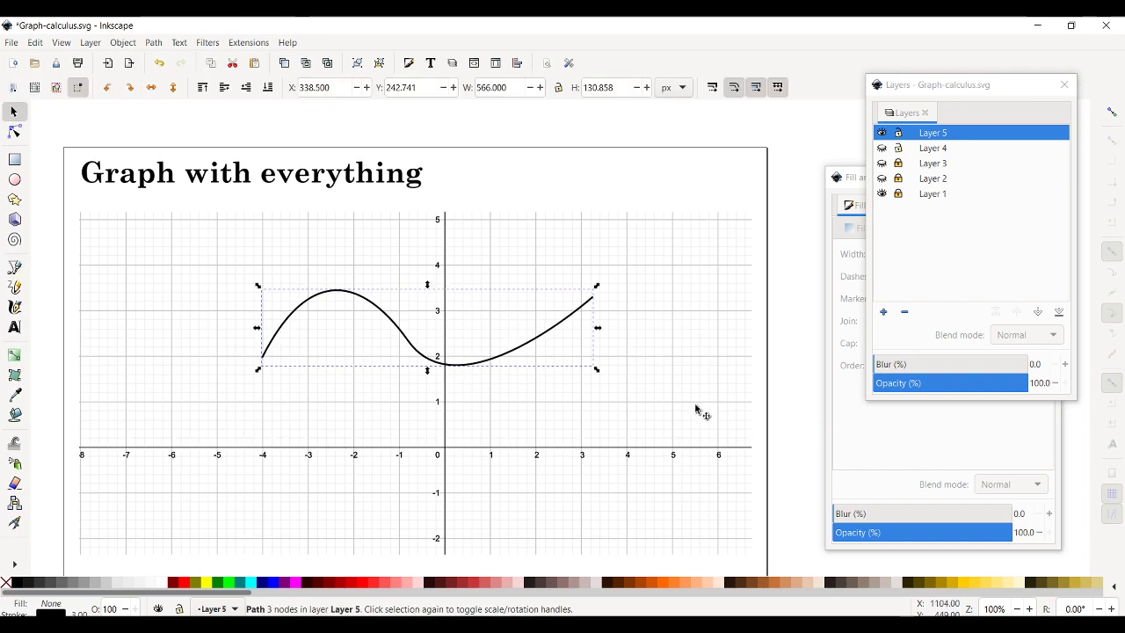
- Try moving the grid and the curve lying on it, undoing each move
mouse_move(687, 392)
left_mouse_down()
mouse_move(692, 363)
mouse_move(691, 399)
left_mouse_up()
key("ctrl+z")
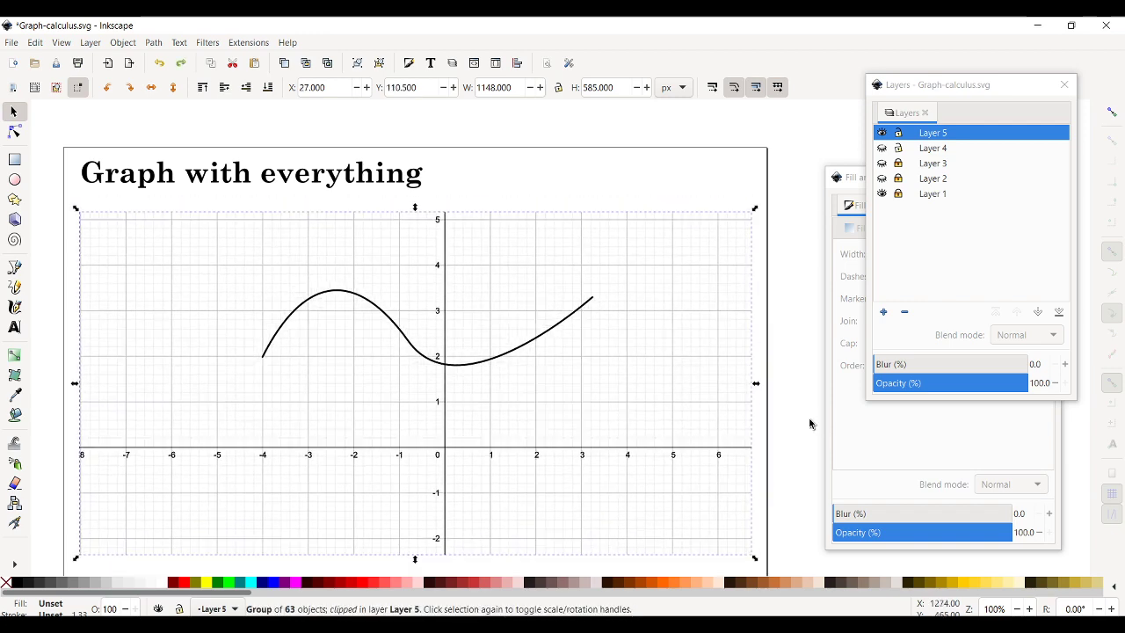
left_click(598, 187)
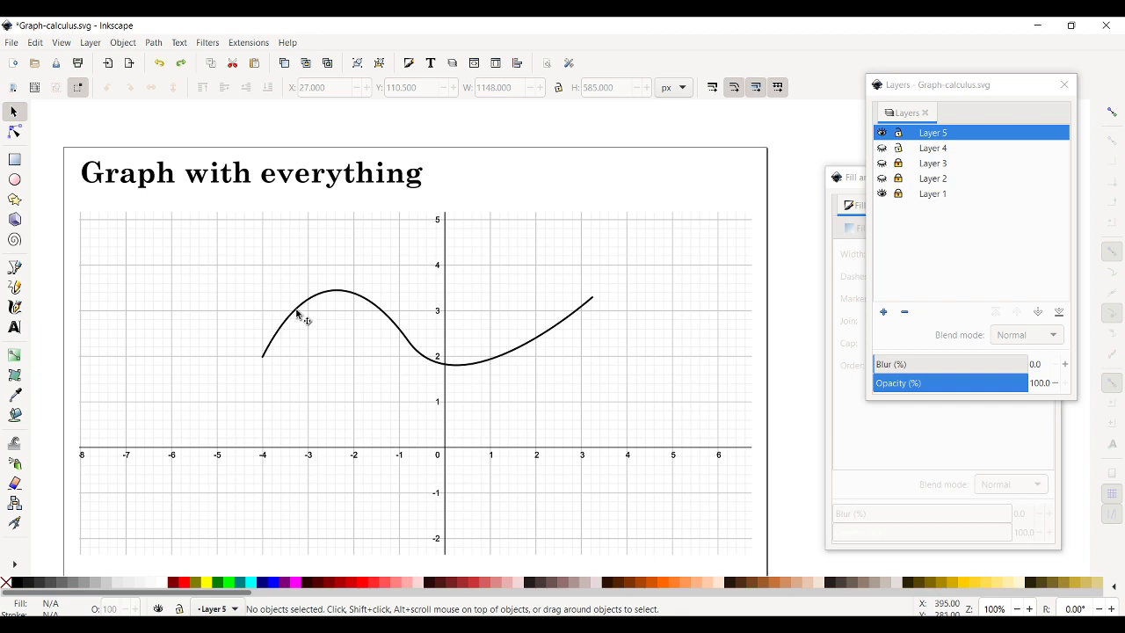
left_click_drag(290, 310, 582, 476)
key("ctrl+z")
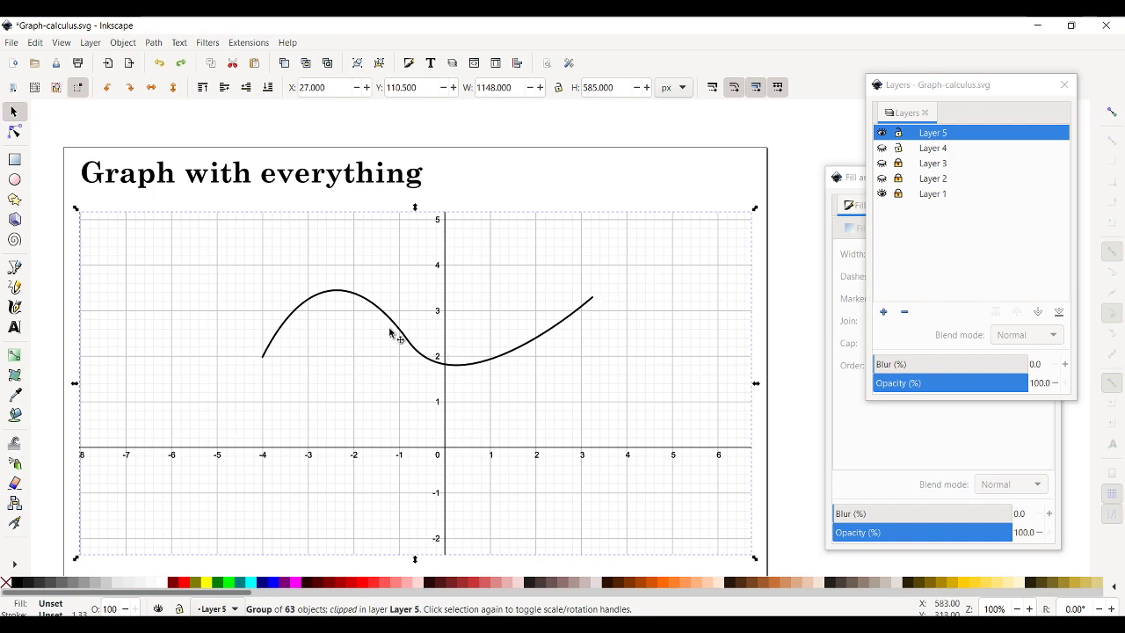
- Try to select only the curve with a selection area around it, and clear the selection
left_click_drag(229, 260, 630, 419)
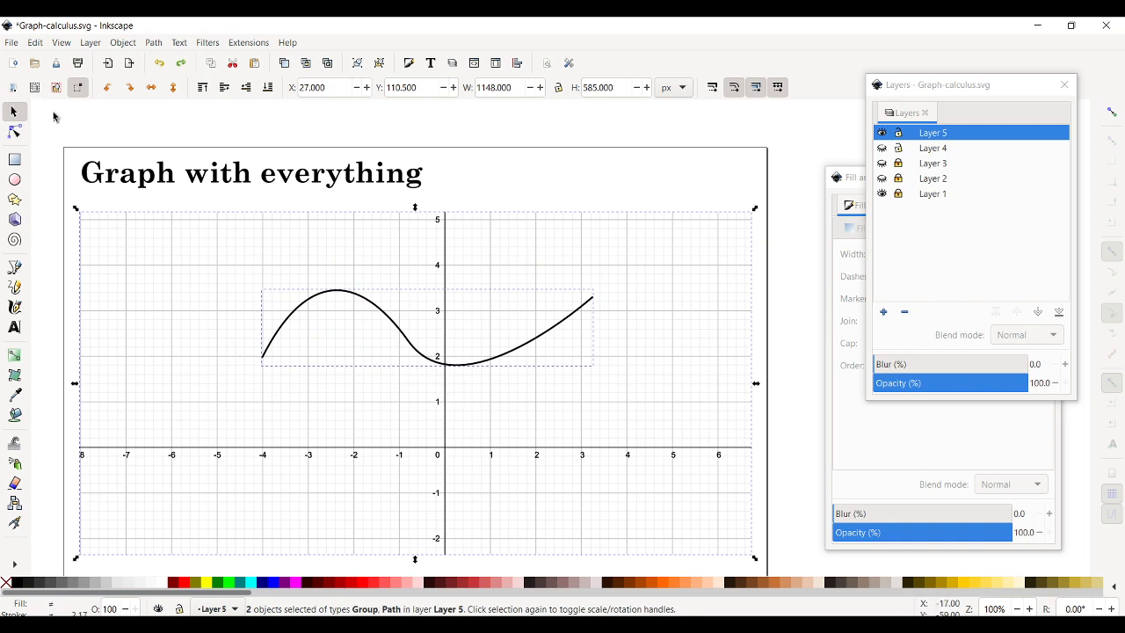
left_click(467, 178)
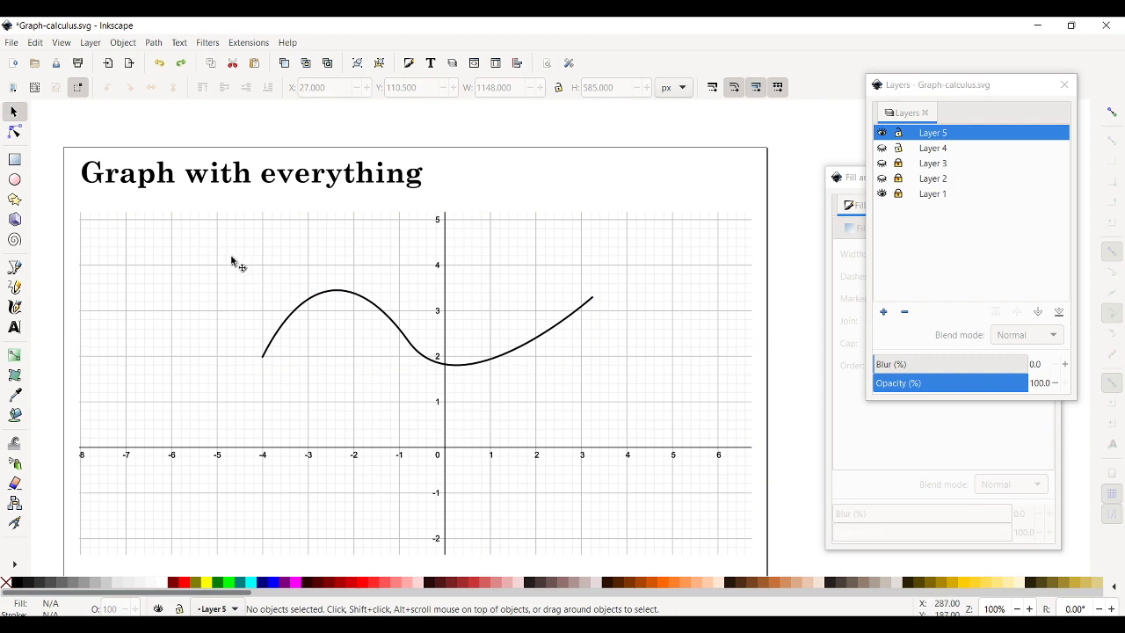
left_click_drag(231, 261, 622, 409)
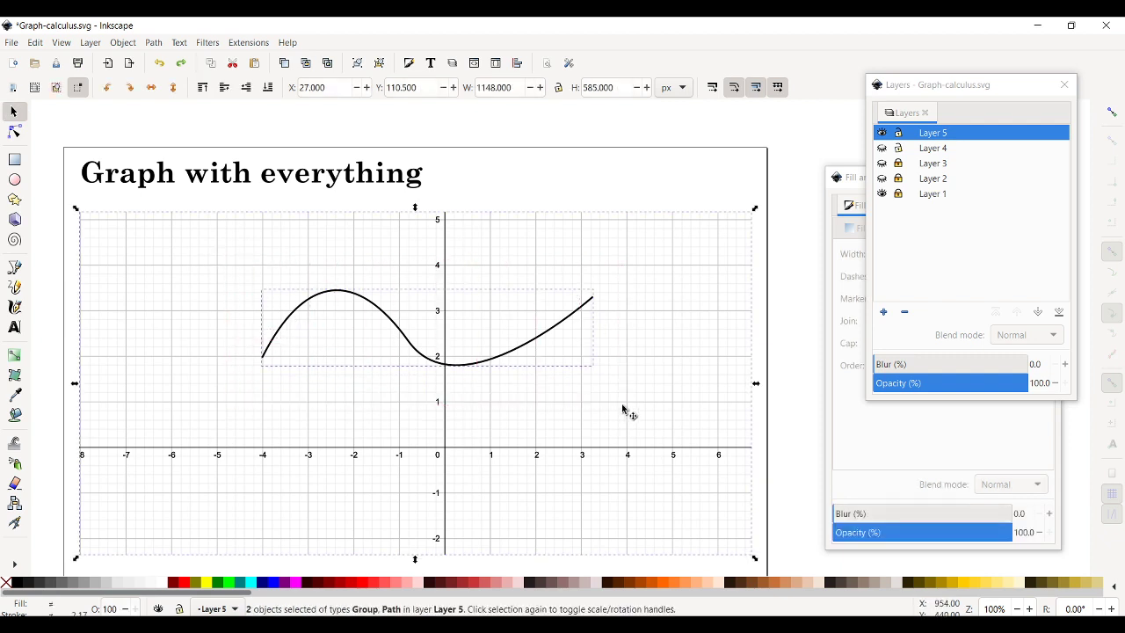
left_click(572, 172)
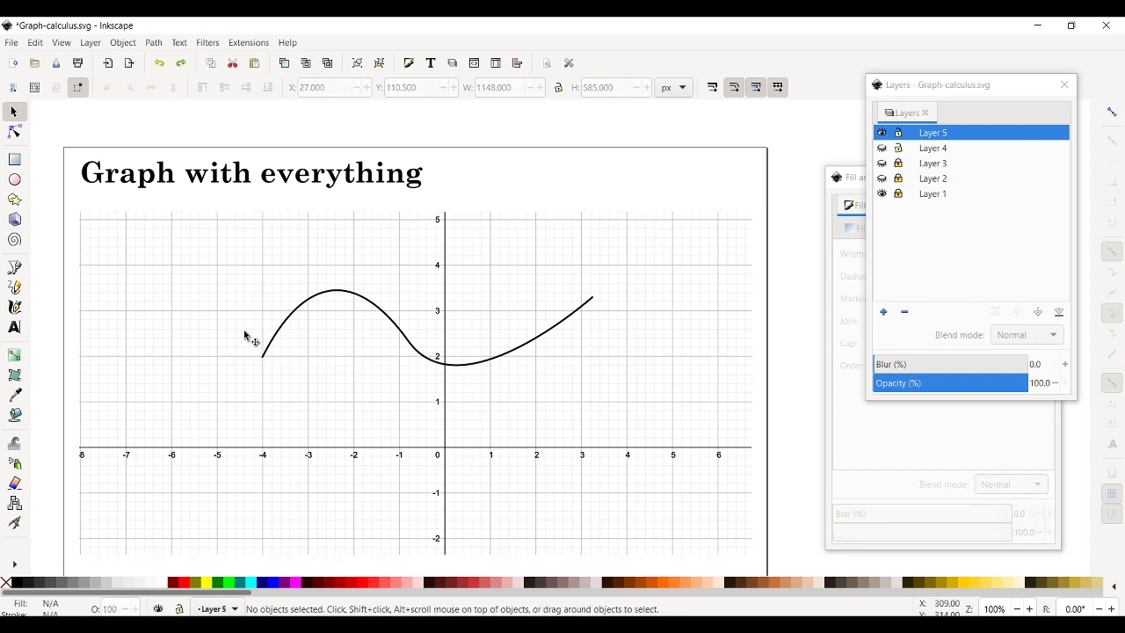
- Lock the coordinate grid group behind the curve and clear the selection
mouse_move(403, 269)
left_mouse_down()
mouse_move(397, 257)
mouse_move(402, 272)
left_mouse_up()
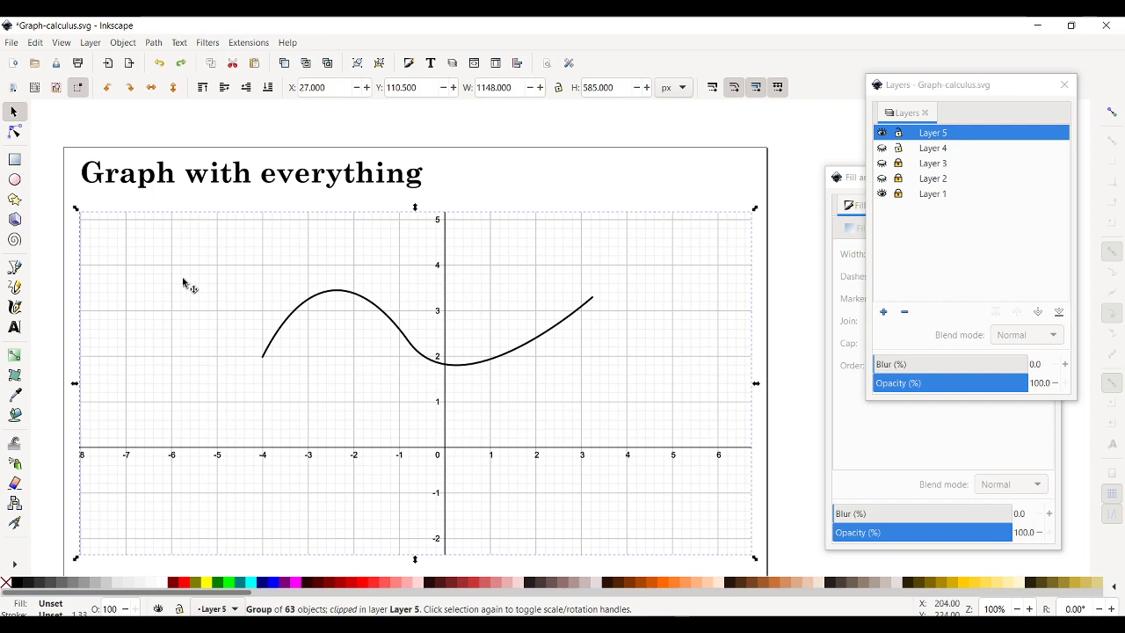
right_click(133, 272)
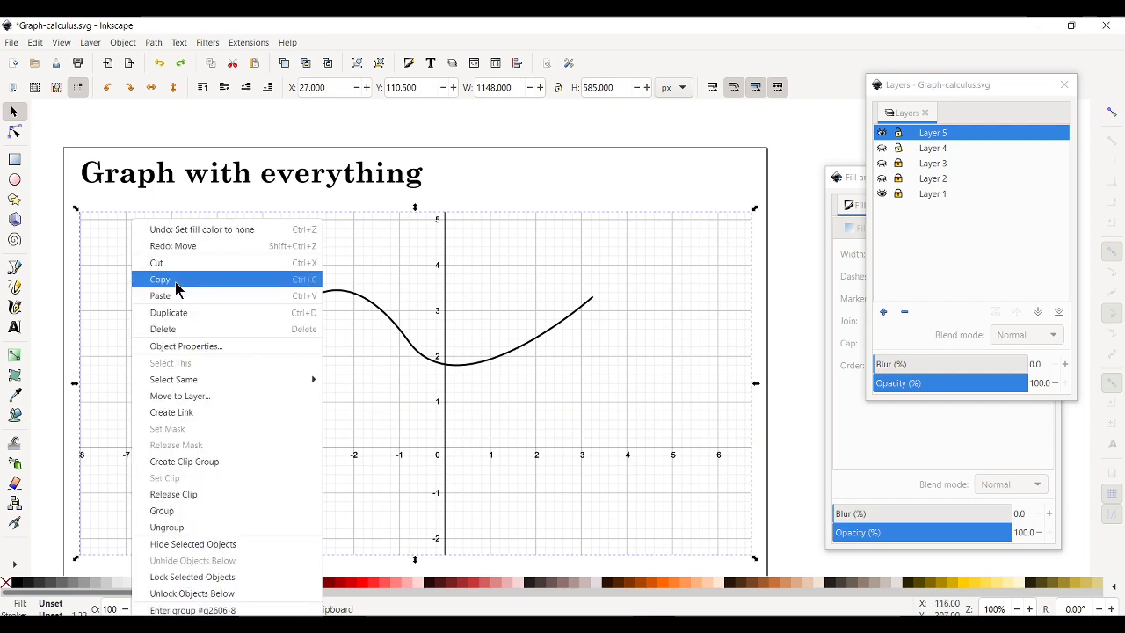
left_click(200, 578)
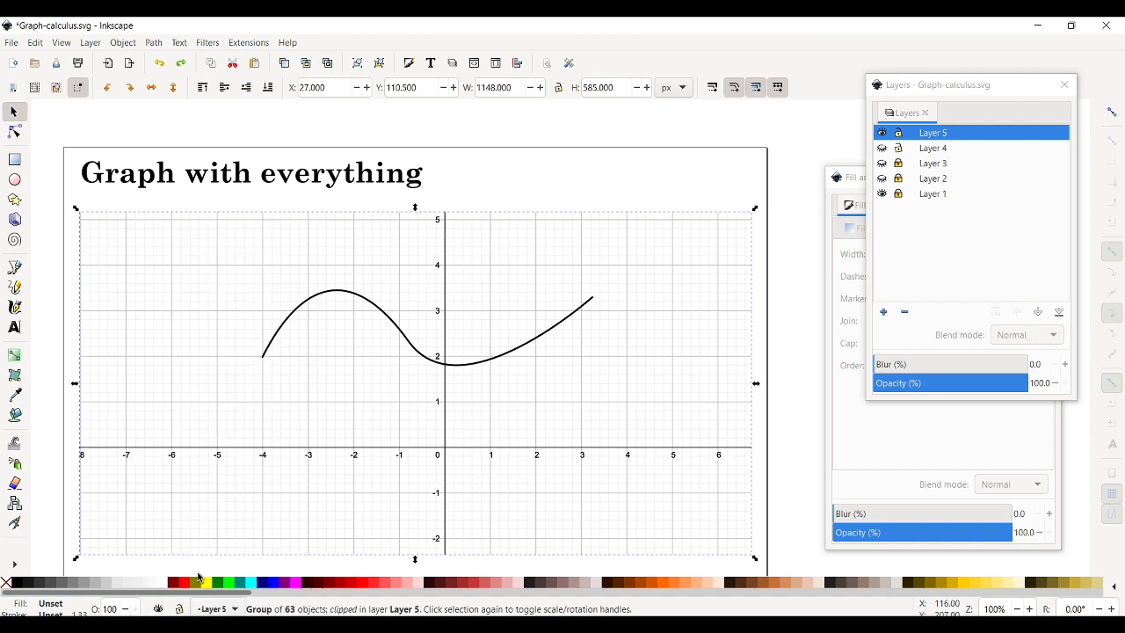
left_click(492, 195)
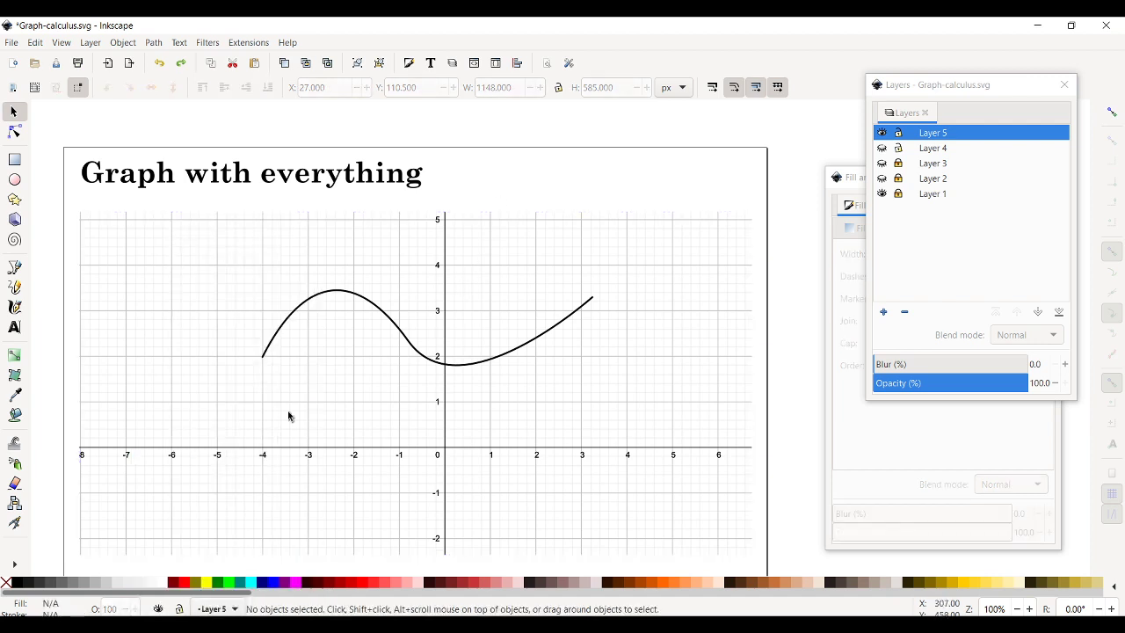
- Test that the grid stays fixed, and move the curve over it to about X 447.5, Y 256.7 px
left_click_drag(97, 271, 197, 383)
scroll(511, 342, "down", 1)
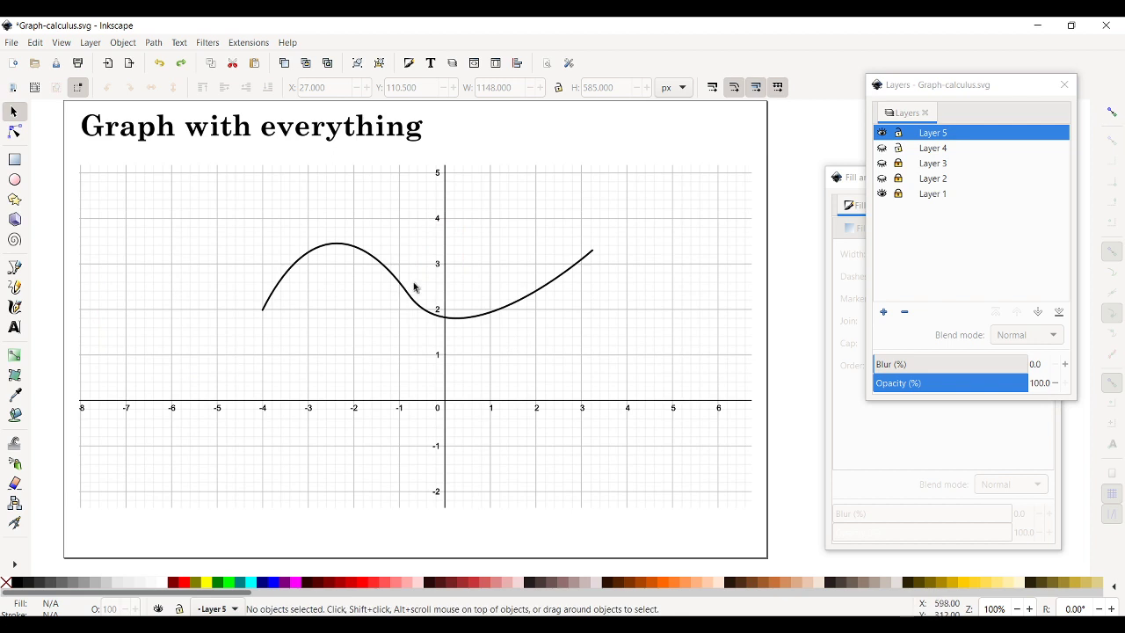
left_click_drag(406, 292, 390, 316)
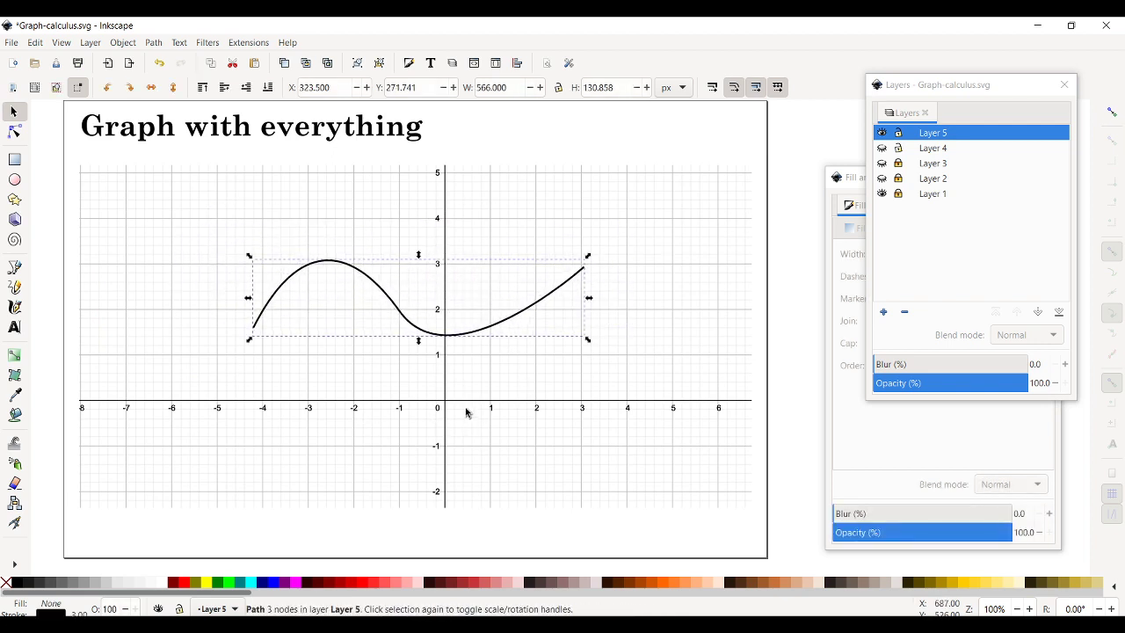
left_click_drag(441, 341, 513, 332)
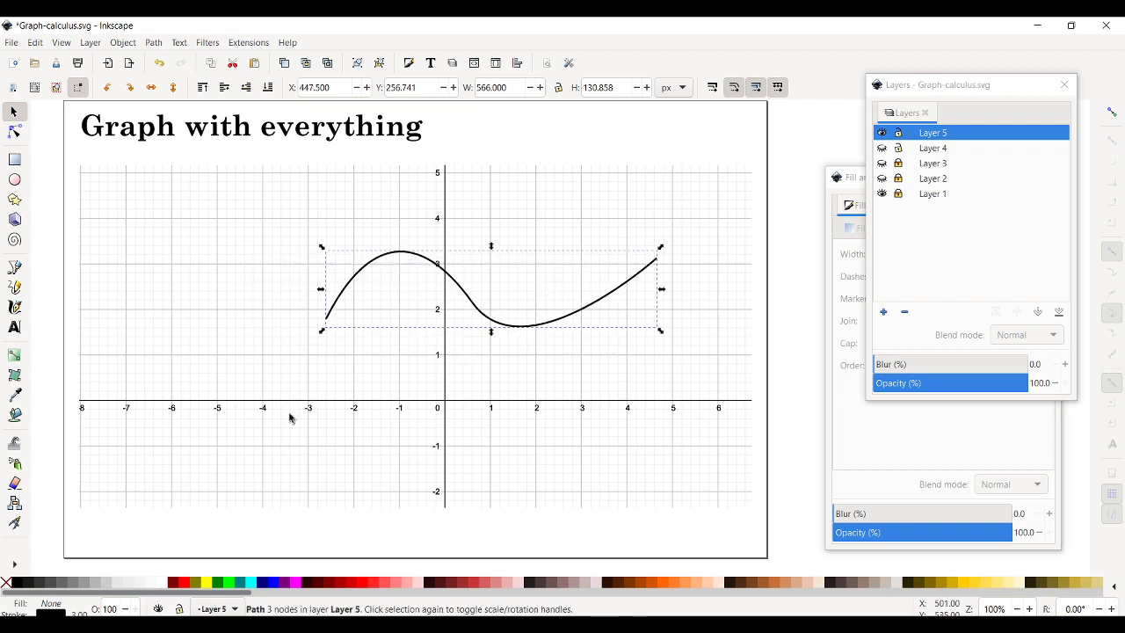
- Unlock all objects, move the coordinate grid to X 32, Y 107.5 px, and clear the selection
right_click(154, 240)
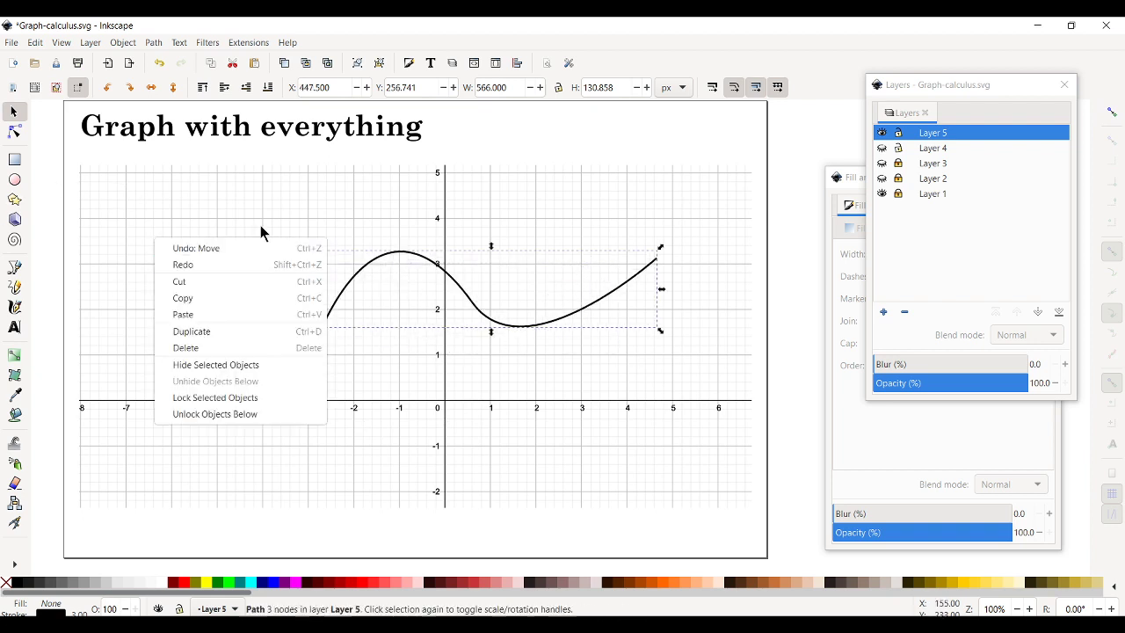
left_click(245, 426)
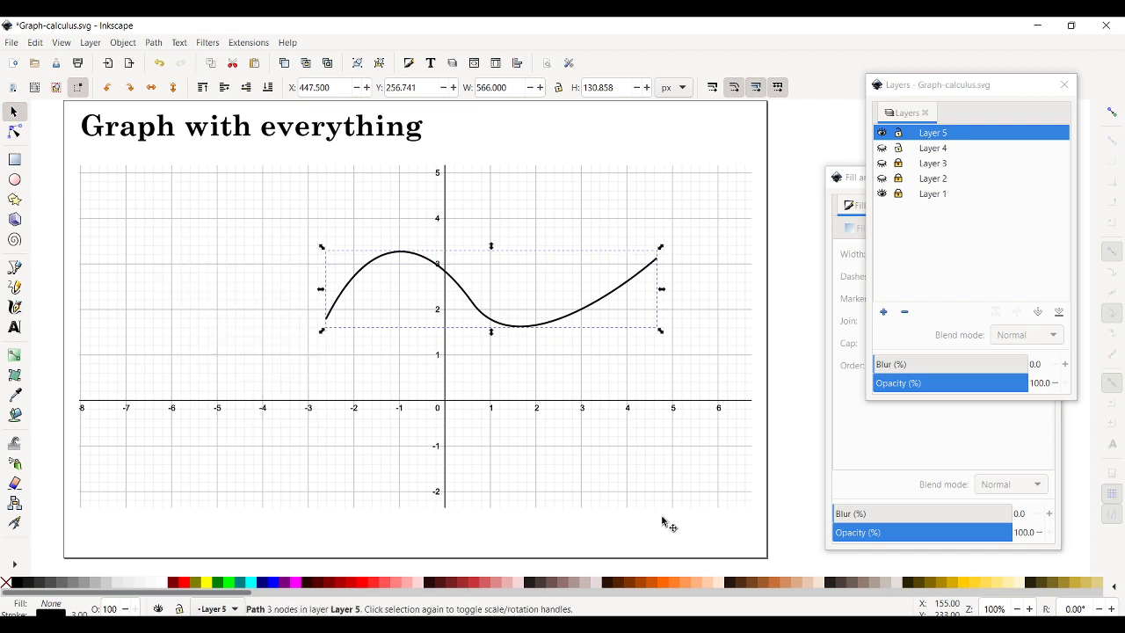
key("ctrl+alt+a")
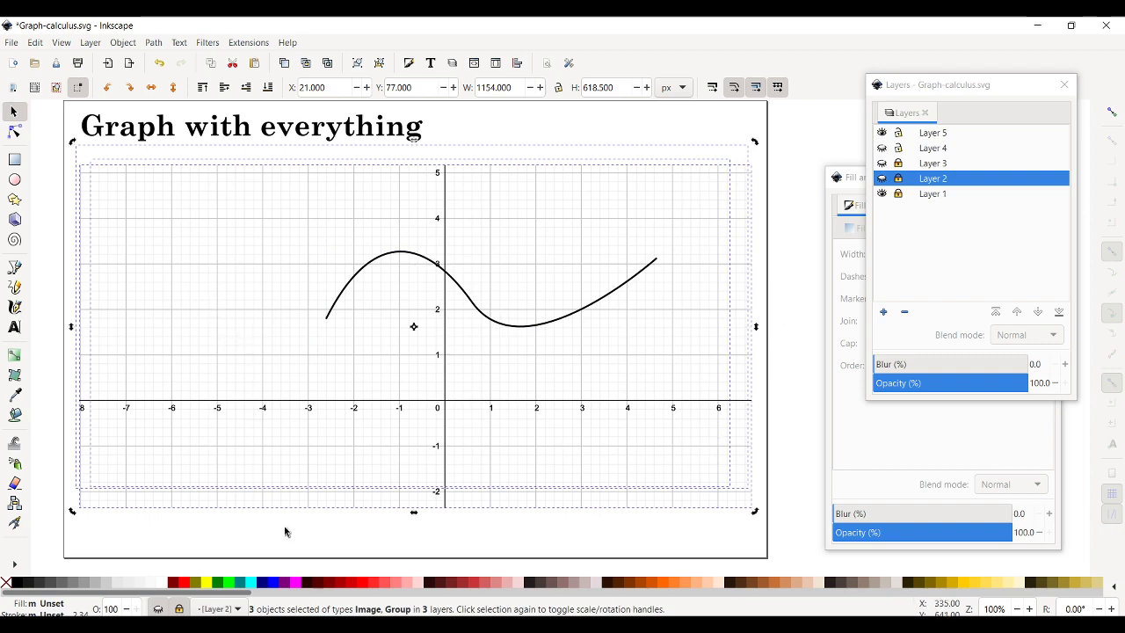
key("Escape")
left_click_drag(168, 244, 291, 353)
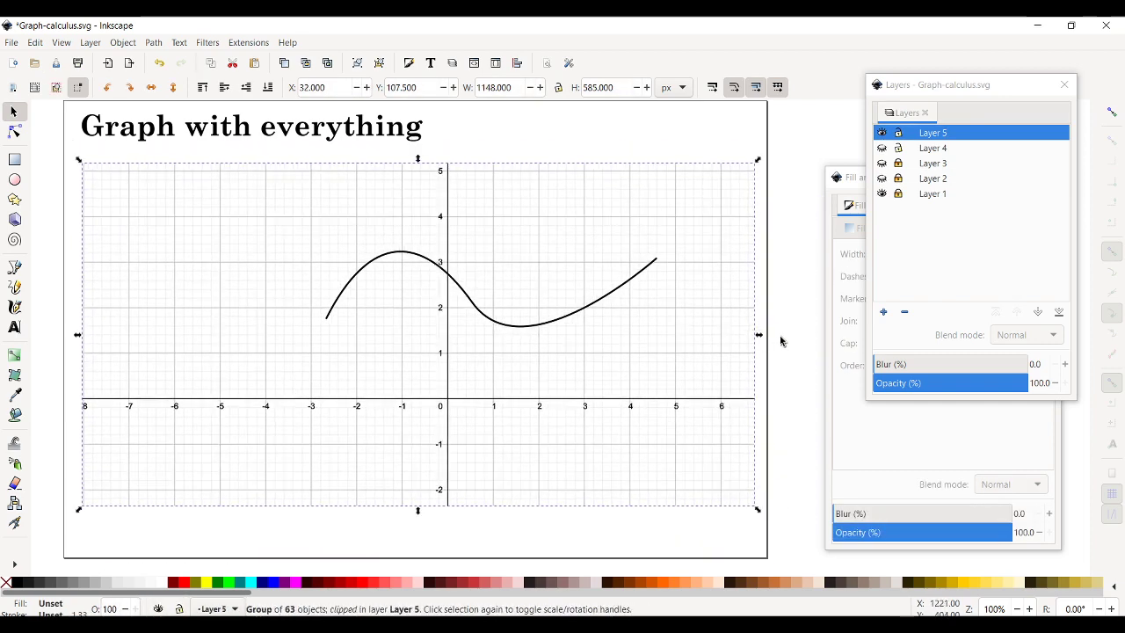
key("Escape")
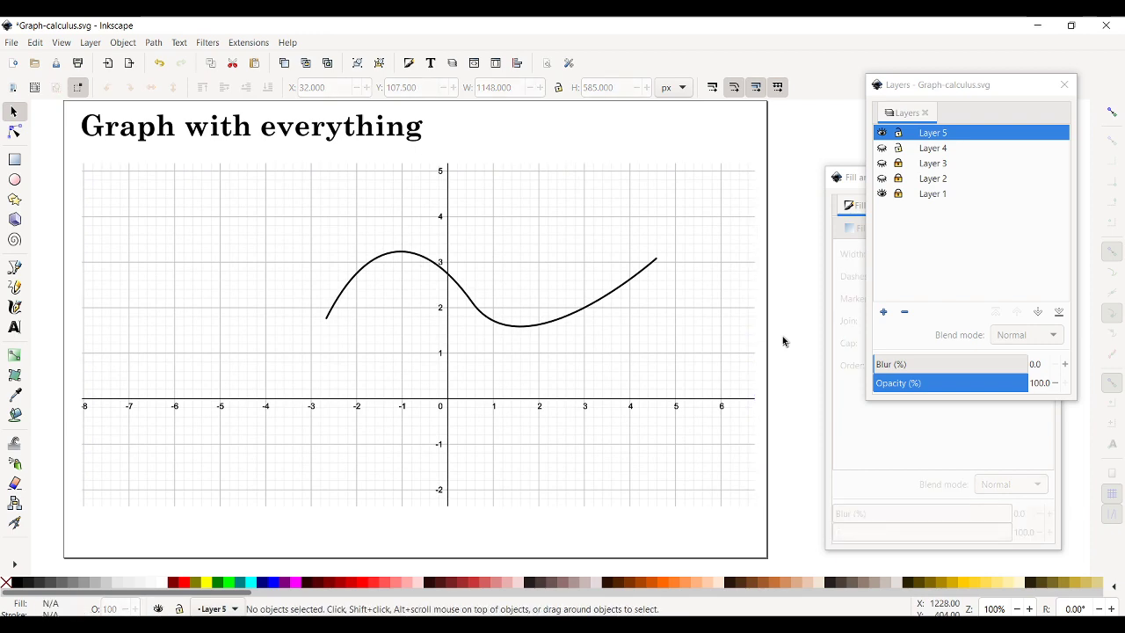
- Hide Layer 5, and show Layer 2 briefly to check its content before hiding it again
scroll(464, 264, "up", 2)
scroll(464, 263, "down", 2)
left_click(882, 132)
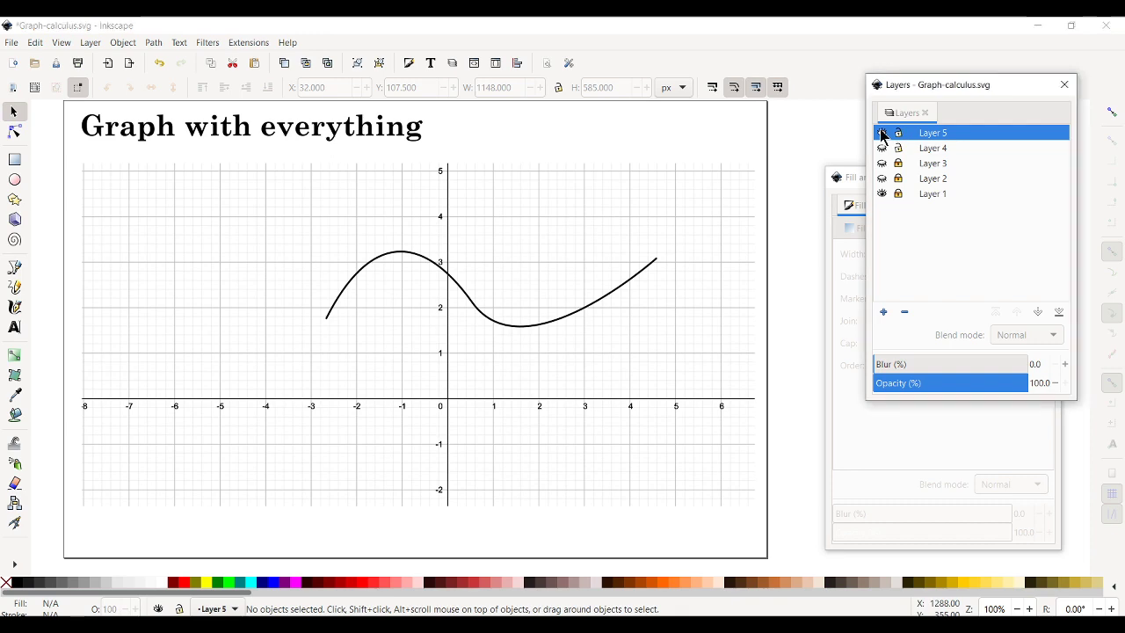
left_click(882, 133)
left_click(882, 179)
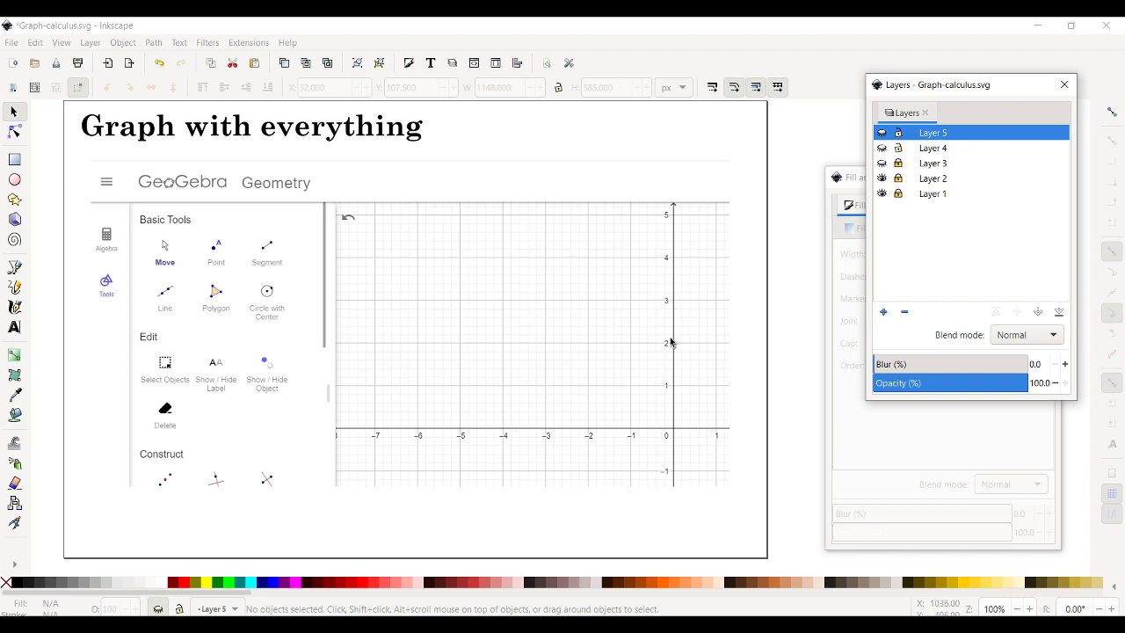
left_click(881, 180)
- Show Layer 4 with the calculus graph, make it the current layer, and leave nothing selected
left_click(882, 148)
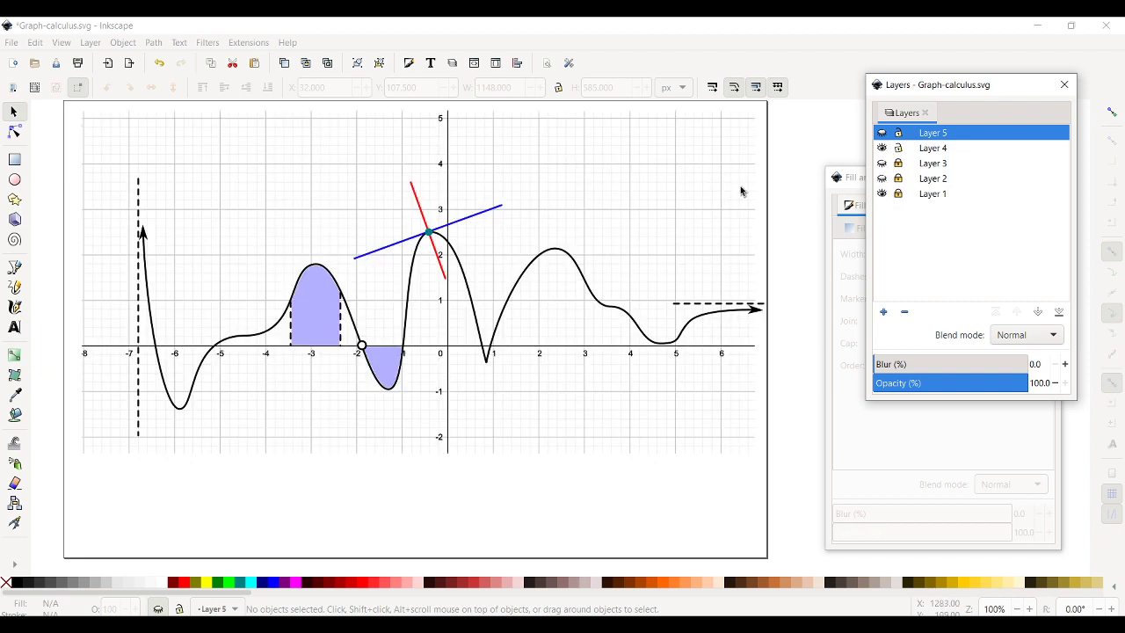
left_click(484, 281)
left_click(791, 352)
scroll(790, 352, "up", 1)
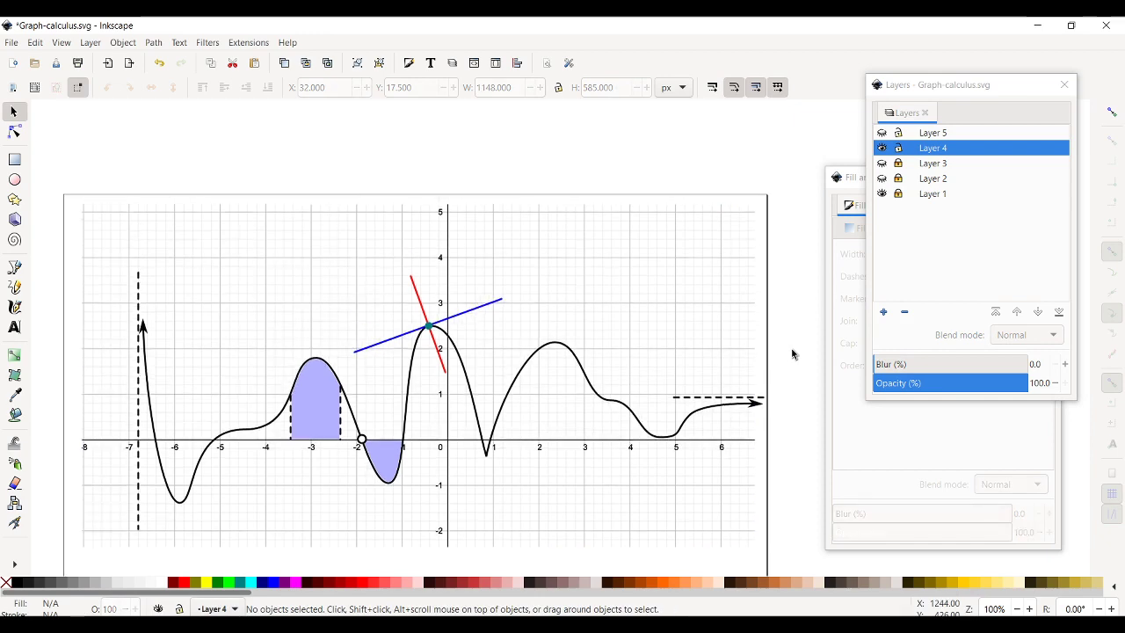